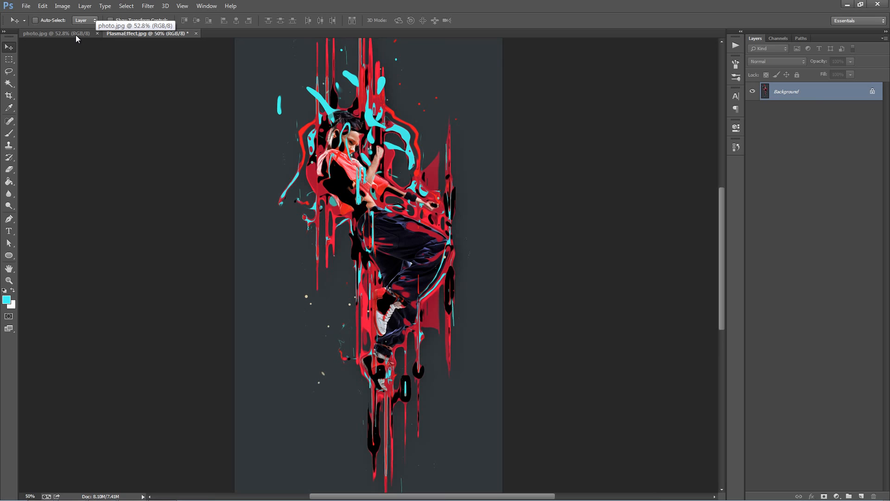
Step: Compare photo.jpg with PlasmaEffect.jpg and close PlasmaEffect.jpg without saving its changes
{"action": "left_click", "coordinate": [76, 35]}
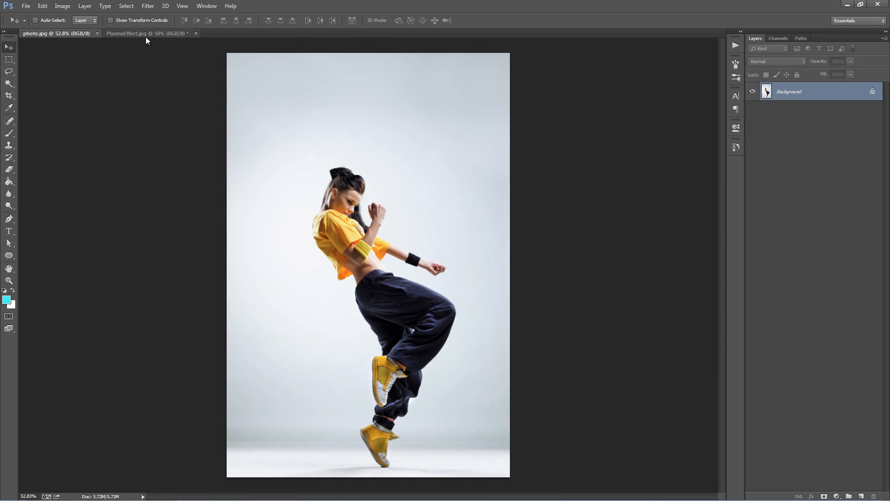
{"action": "left_click", "coordinate": [144, 34]}
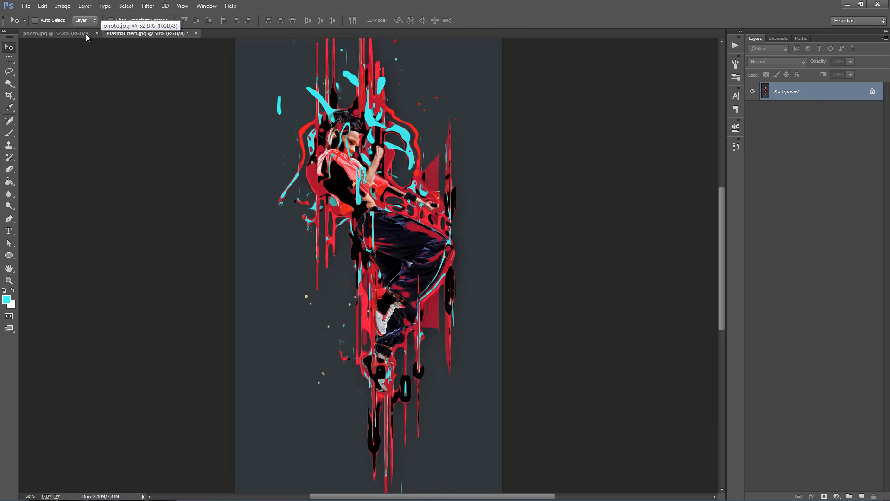
{"action": "key", "text": "ctrl+w"}
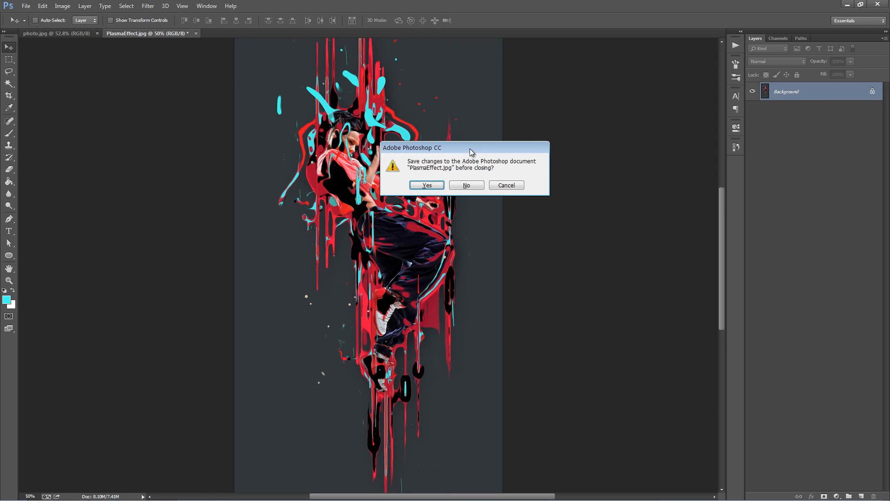
{"action": "left_click", "coordinate": [465, 184]}
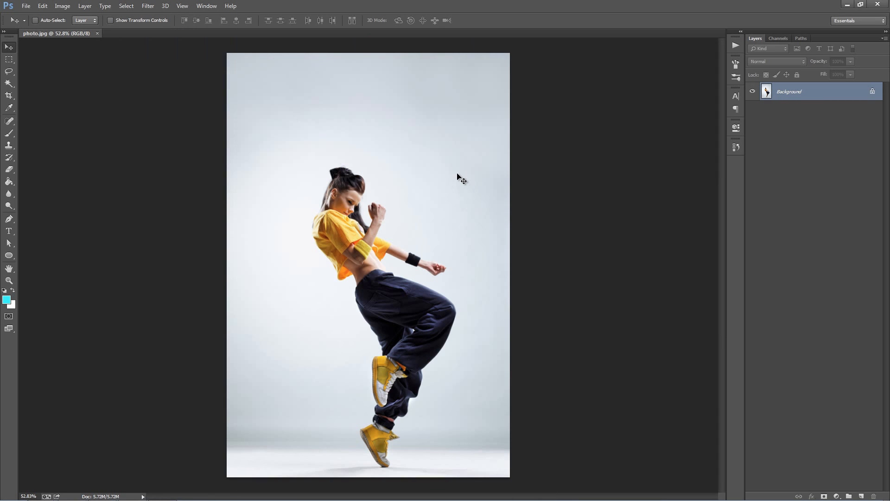
Step: Duplicate the Background layer of photo.jpg and delete the original Background
{"action": "key", "text": "ctrl+j"}
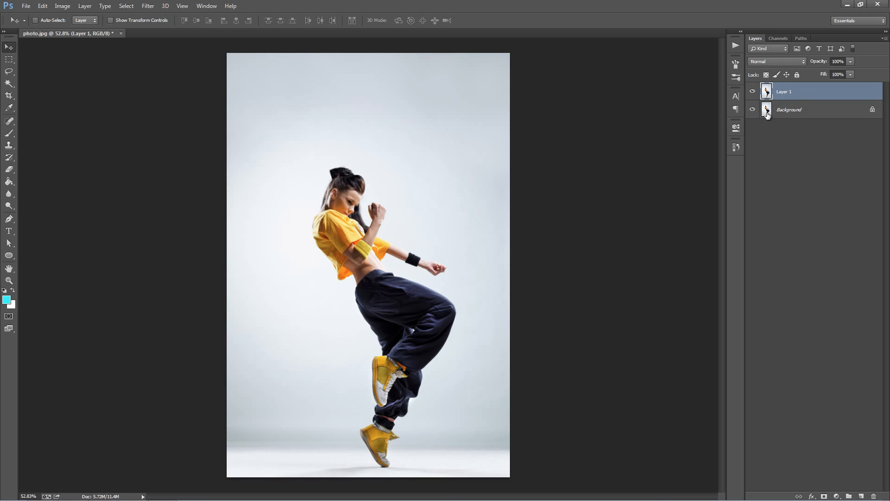
{"action": "left_click", "coordinate": [786, 115]}
{"action": "key", "text": "Delete"}
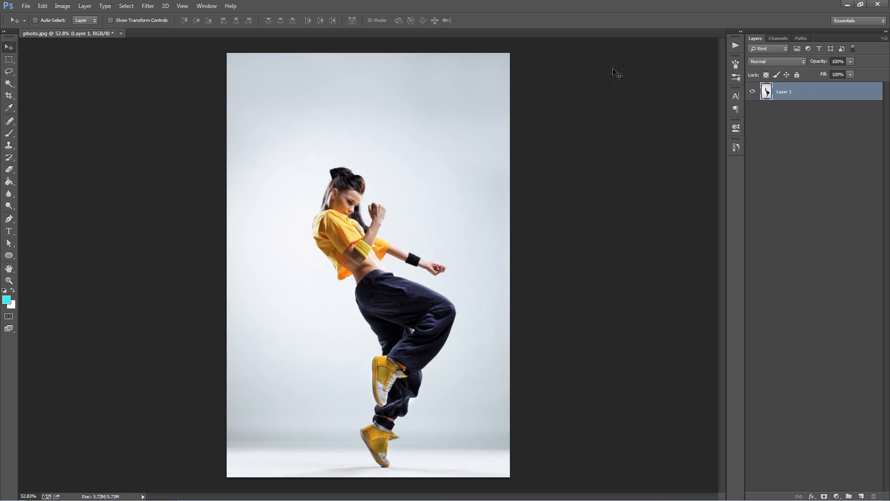
Step: Convert the remaining layer of photo.jpg into a locked Background layer
{"action": "left_click", "coordinate": [85, 6]}
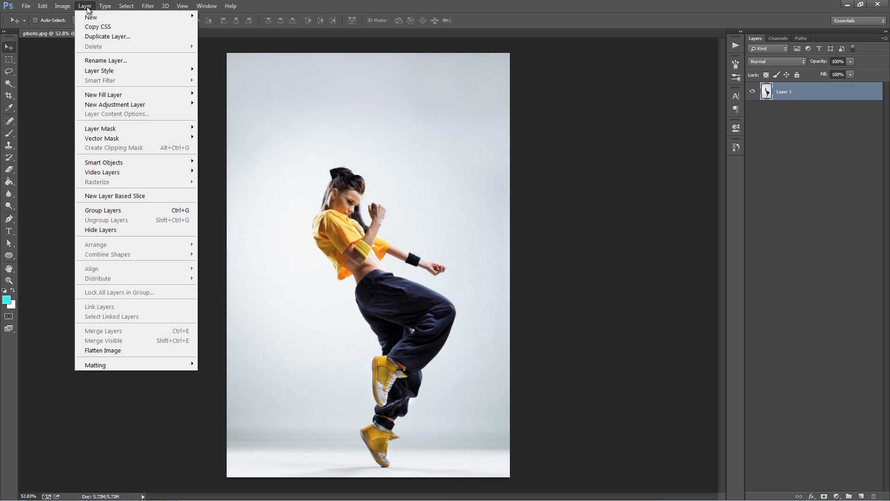
{"action": "mouse_move", "coordinate": [116, 17]}
{"action": "left_click", "coordinate": [228, 26]}
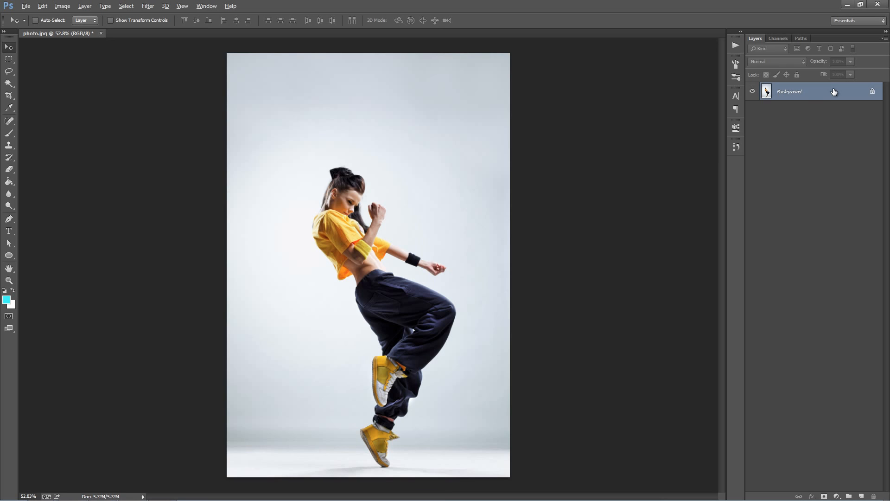
Step: Check the color mode and bit depth of photo.jpg
{"action": "left_click", "coordinate": [62, 7]}
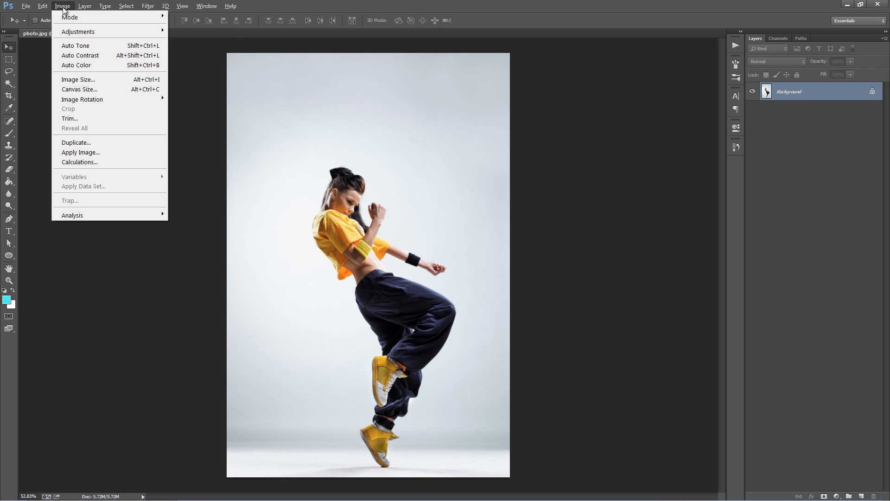
{"action": "mouse_move", "coordinate": [86, 18]}
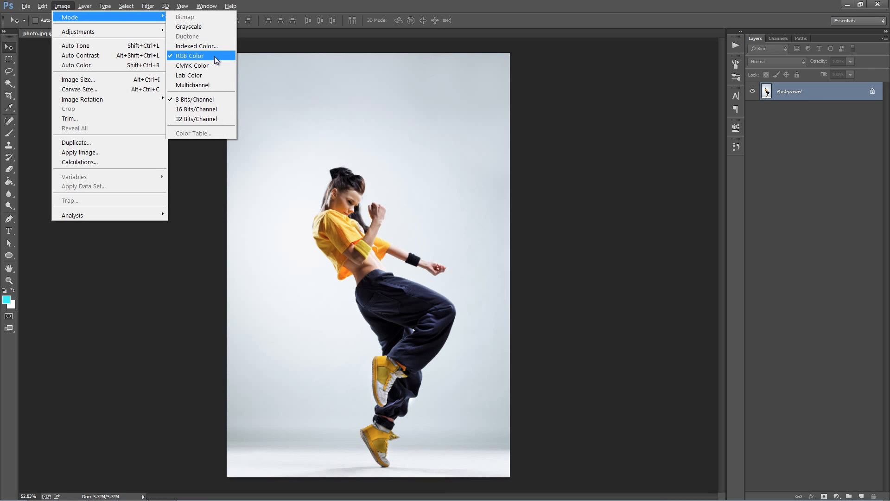
{"action": "left_click", "coordinate": [328, 148]}
Step: Review the image size and resolution of photo.jpg without changing them
{"action": "key", "text": "ctrl+alt+i"}
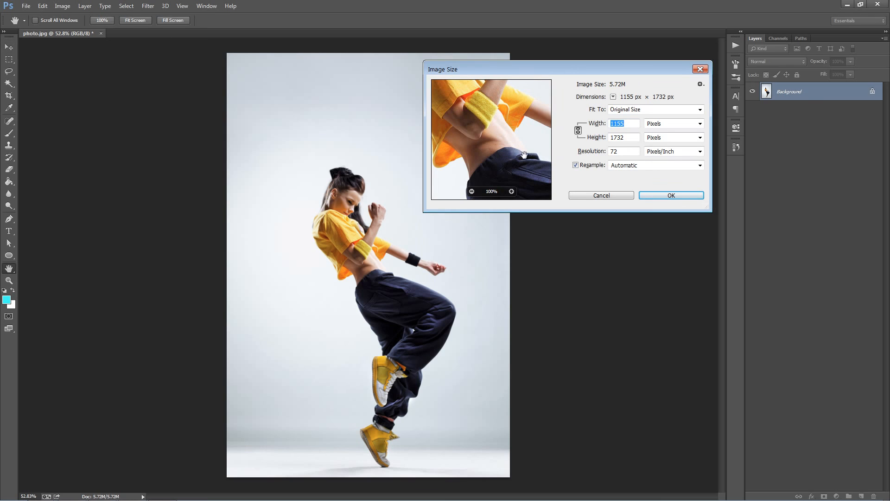
{"action": "left_click_drag", "start_coordinate": [528, 144], "coordinate": [543, 178]}
{"action": "left_click_drag", "start_coordinate": [629, 140], "coordinate": [603, 142]}
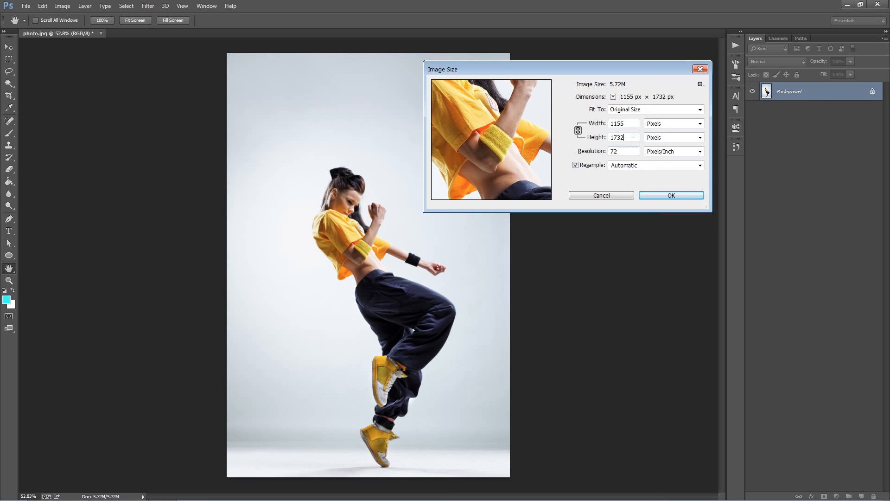
{"action": "left_click", "coordinate": [601, 195]}
{"action": "key", "text": "v"}
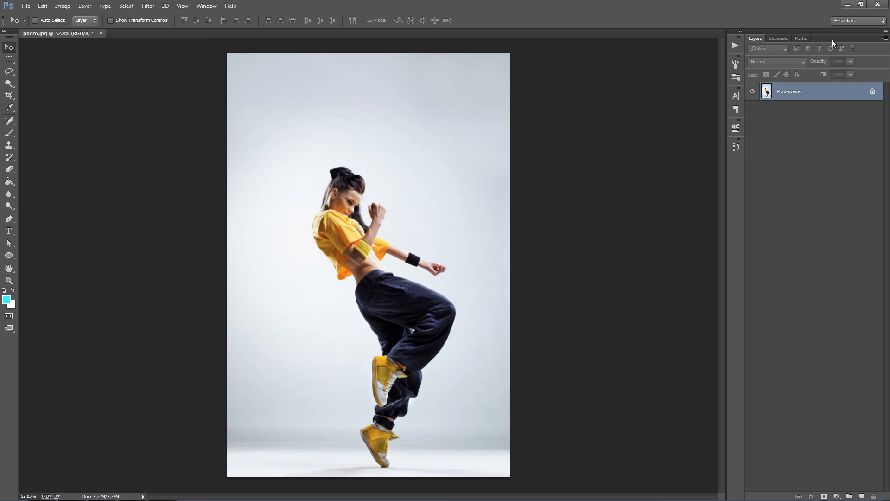
Step: Review the Layers Panel Options, including the default mask and "copy" naming settings
{"action": "left_click", "coordinate": [884, 39]}
{"action": "left_click", "coordinate": [820, 267]}
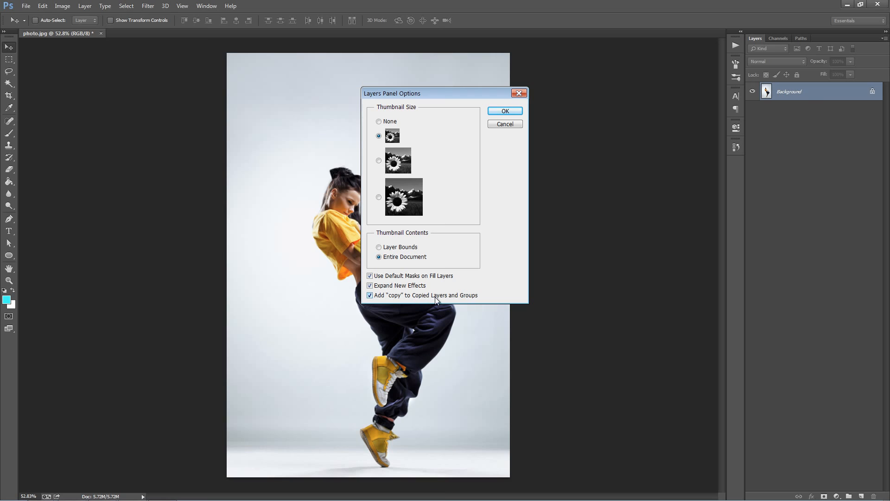
{"action": "left_click", "coordinate": [505, 112]}
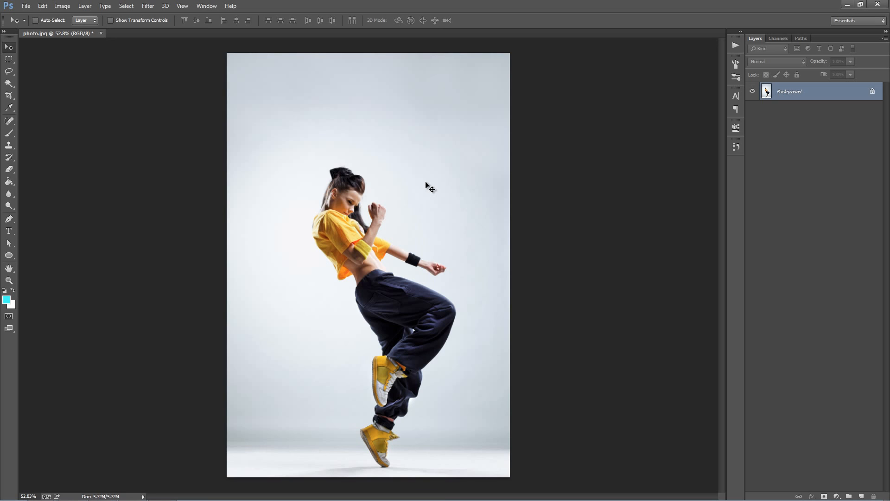
Step: Open PlasmaEffect.jpg alongside the photo and return to photo.jpg
{"action": "key", "text": "ctrl+o"}
{"action": "left_click", "coordinate": [393, 148]}
{"action": "double_click", "coordinate": [392, 148]}
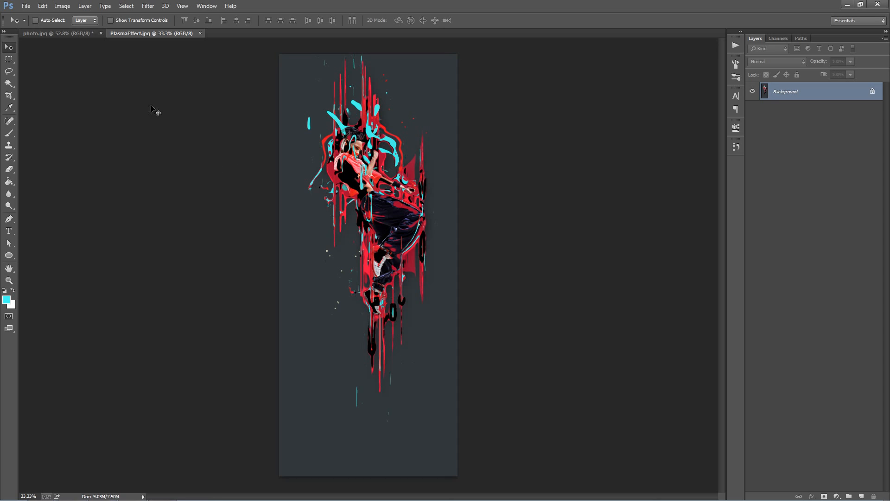
{"action": "left_click", "coordinate": [74, 36]}
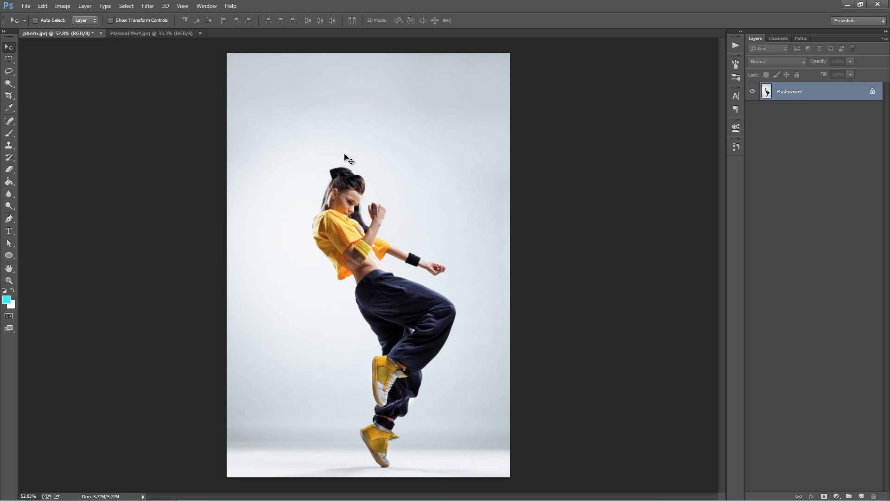
Step: Extend the canvas of photo.jpg by 1000 pixels in height, relative and anchored at the top center, so the space is added below
{"action": "left_click", "coordinate": [62, 6]}
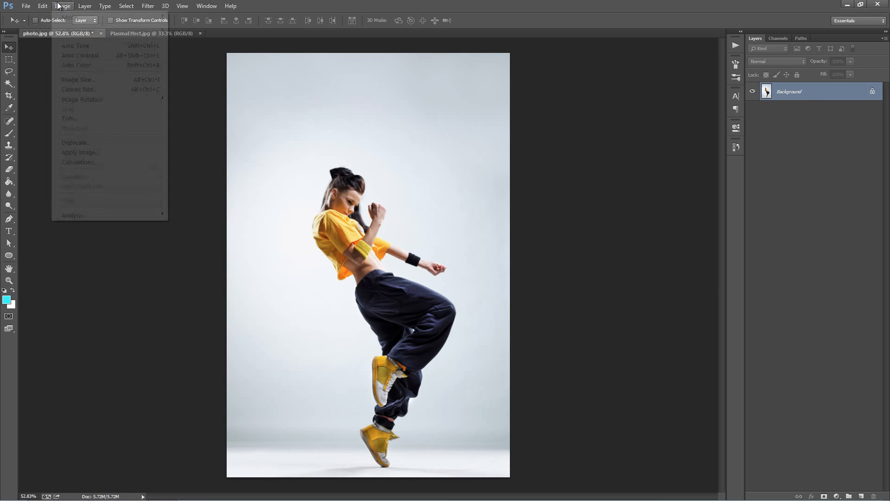
{"action": "left_click", "coordinate": [104, 91]}
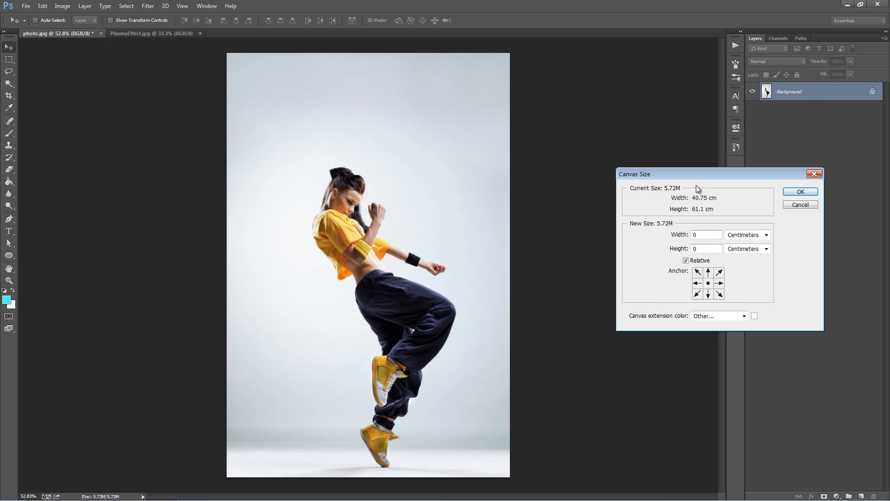
{"action": "left_click_drag", "start_coordinate": [696, 174], "coordinate": [599, 82]}
{"action": "left_click", "coordinate": [612, 181]}
{"action": "left_click", "coordinate": [670, 157]}
{"action": "left_click", "coordinate": [649, 174]}
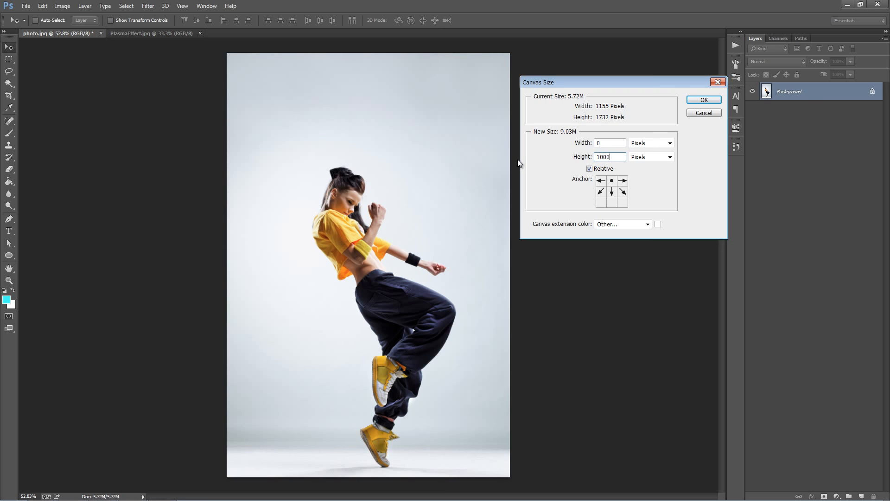
{"action": "key", "text": "Return"}
{"action": "key", "text": "ctrl+minus"}
{"action": "key", "text": "ctrl+minus"}
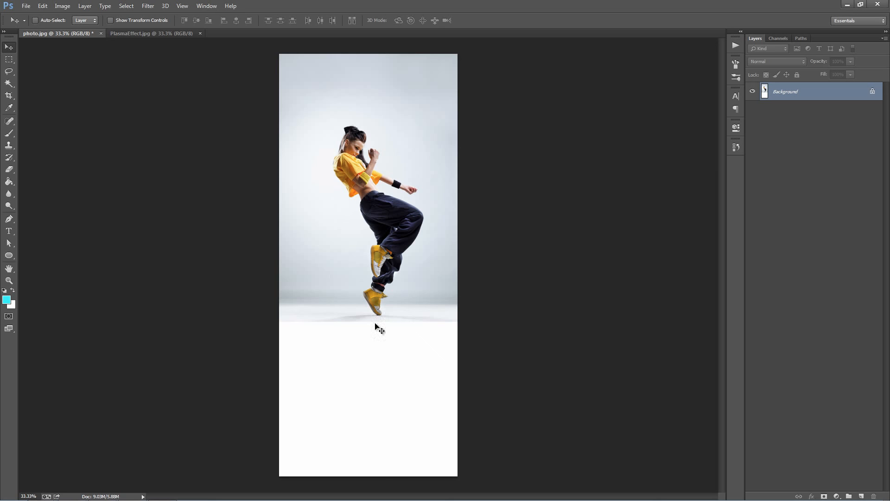
{"action": "key", "text": "z"}
{"action": "left_click", "coordinate": [410, 244]}
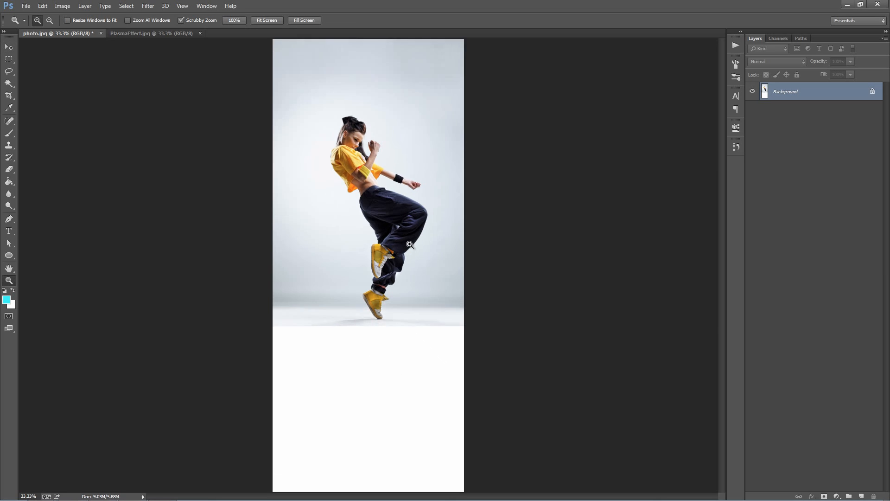
{"action": "scroll", "coordinate": [410, 244], "scroll_direction": "up", "scroll_amount": 1}
{"action": "key", "text": "v"}
{"action": "left_click_drag", "start_coordinate": [399, 226], "coordinate": [418, 251]}
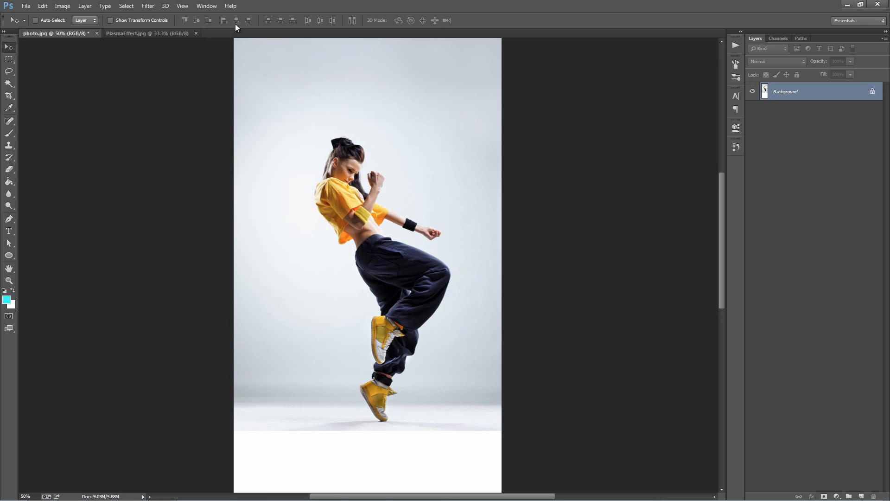
Step: Load the Plasma.atn action set and select its Plasma action
{"action": "left_click", "coordinate": [207, 6]}
{"action": "left_click", "coordinate": [220, 68]}
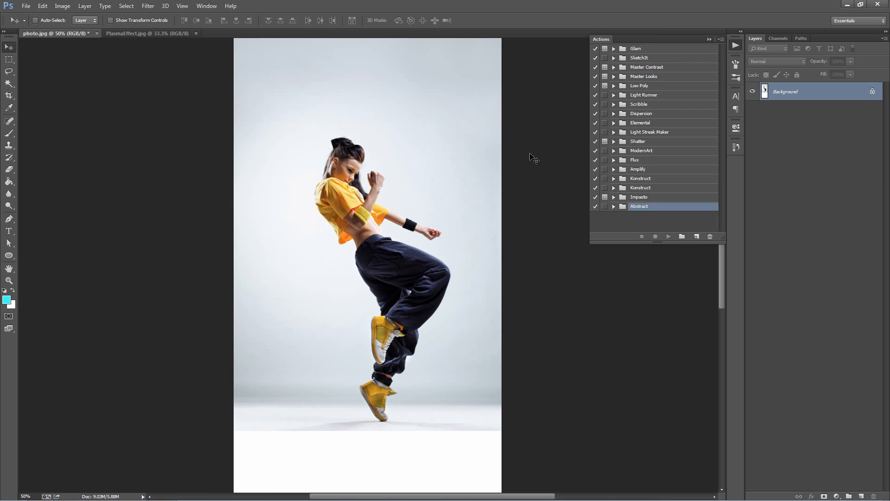
{"action": "left_click", "coordinate": [720, 39]}
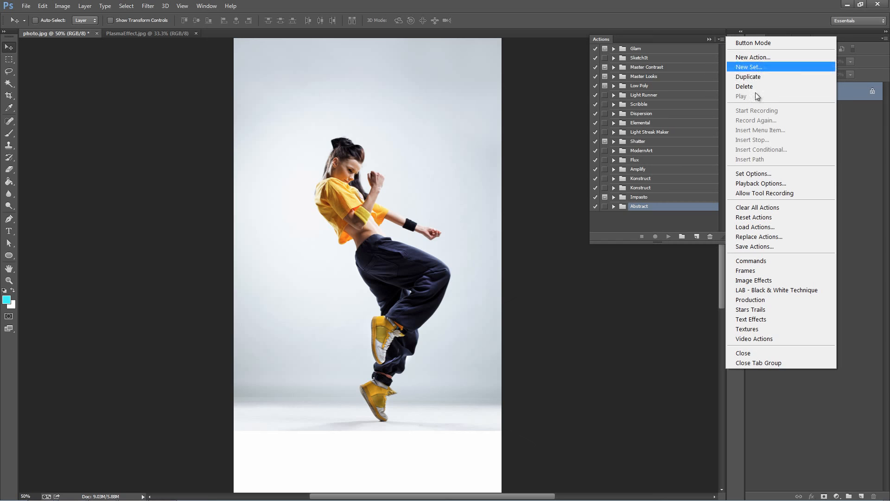
{"action": "left_click", "coordinate": [755, 227]}
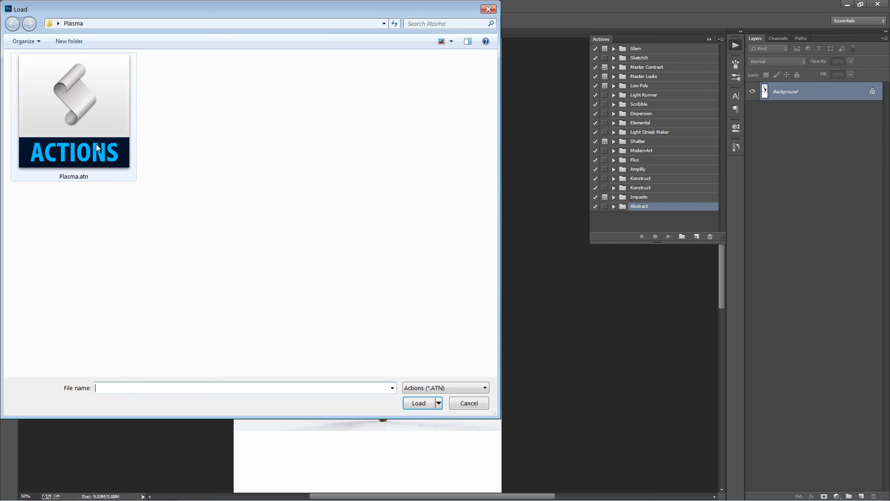
{"action": "double_click", "coordinate": [97, 148]}
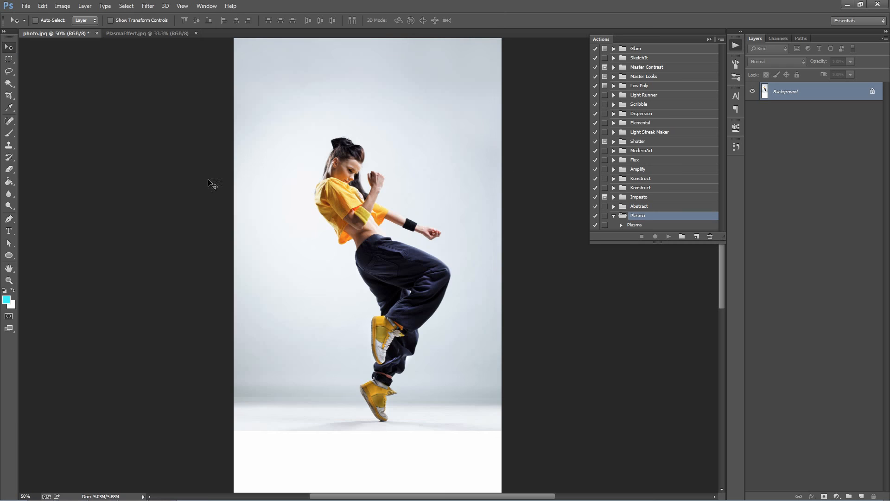
{"action": "left_click", "coordinate": [630, 227]}
{"action": "scroll", "coordinate": [512, 251], "scroll_direction": "up", "scroll_amount": 3}
{"action": "scroll", "coordinate": [509, 253], "scroll_direction": "down", "scroll_amount": 2}
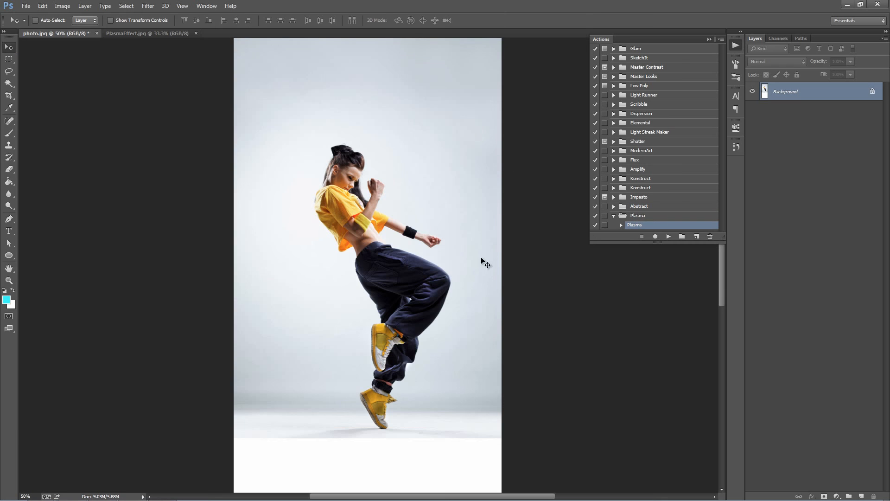
{"action": "left_click_drag", "start_coordinate": [490, 243], "coordinate": [501, 226]}
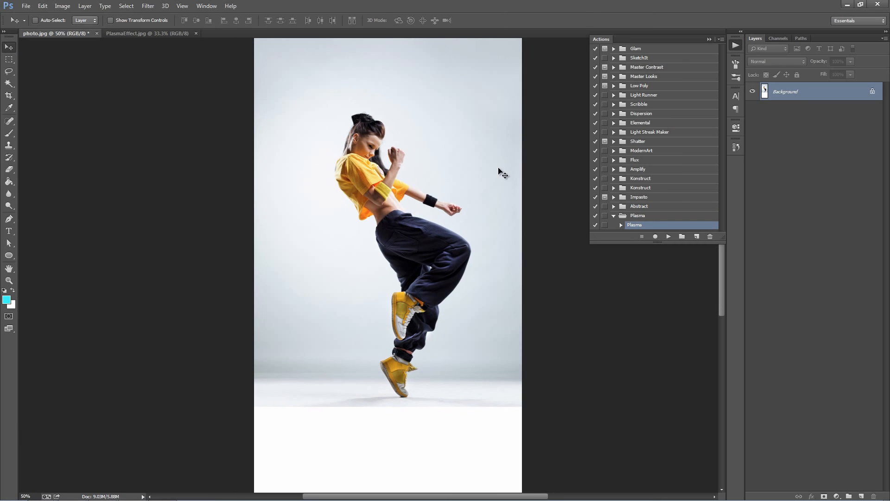
{"action": "left_click", "coordinate": [709, 40]}
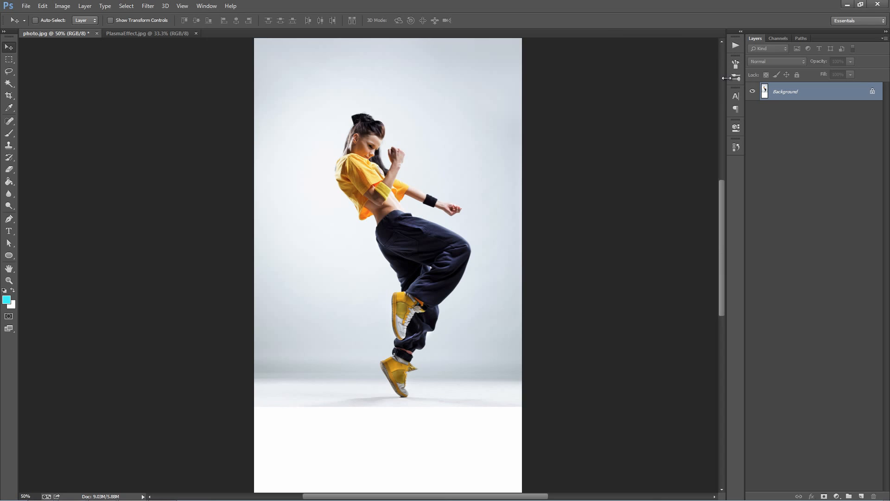
Step: Create a new layer named "brush" above the Background
{"action": "key", "text": "ctrl+shift+n"}
{"action": "type", "text": "brush"}
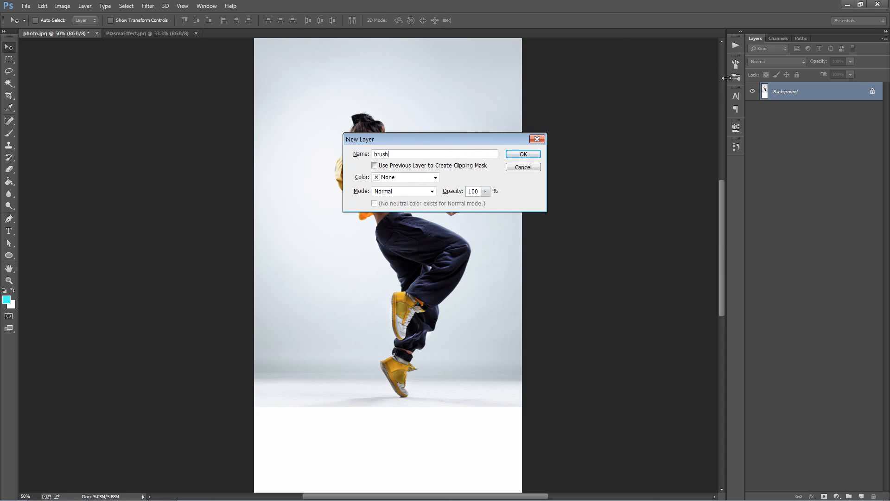
{"action": "mouse_move", "coordinate": [393, 155]}
{"action": "left_mouse_down"}
{"action": "mouse_move", "coordinate": [328, 151]}
{"action": "mouse_move", "coordinate": [389, 155]}
{"action": "mouse_move", "coordinate": [350, 161]}
{"action": "left_mouse_up"}
{"action": "left_click", "coordinate": [519, 154]}
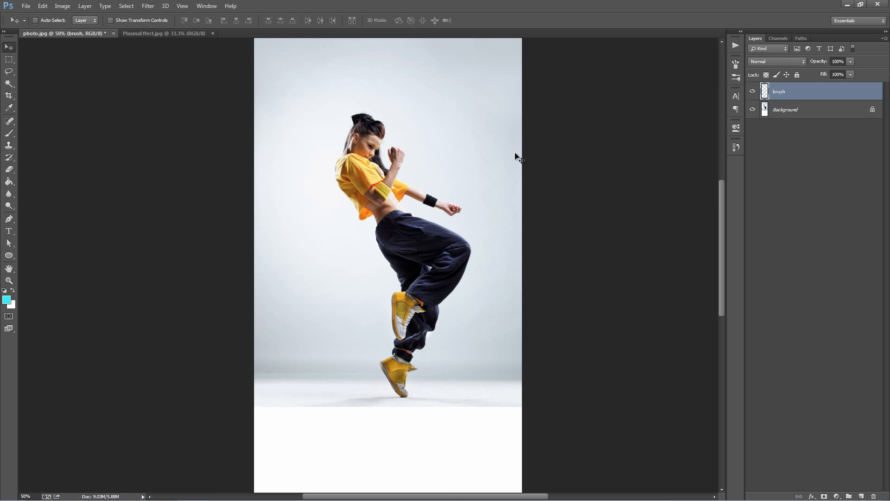
Step: Choose the Brush tool and set the foreground color to red, ff0000
{"action": "key", "text": "b"}
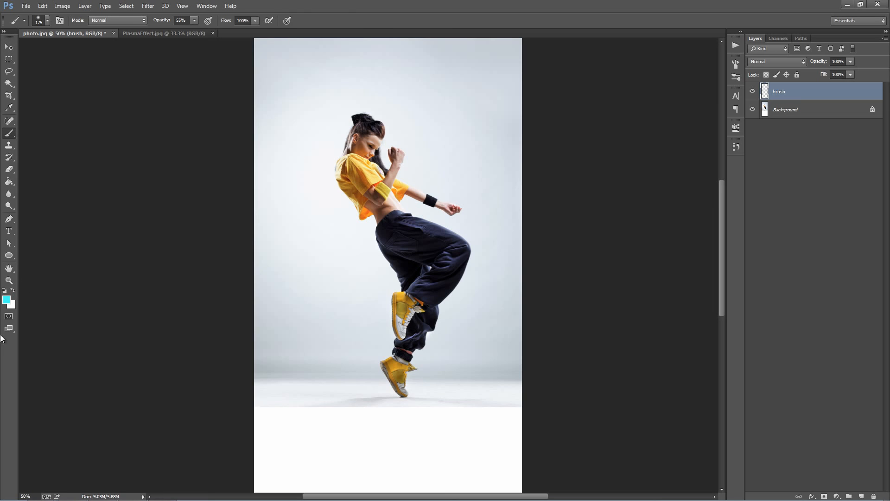
{"action": "left_click", "coordinate": [7, 300]}
{"action": "left_click_drag", "start_coordinate": [761, 76], "coordinate": [763, 42]}
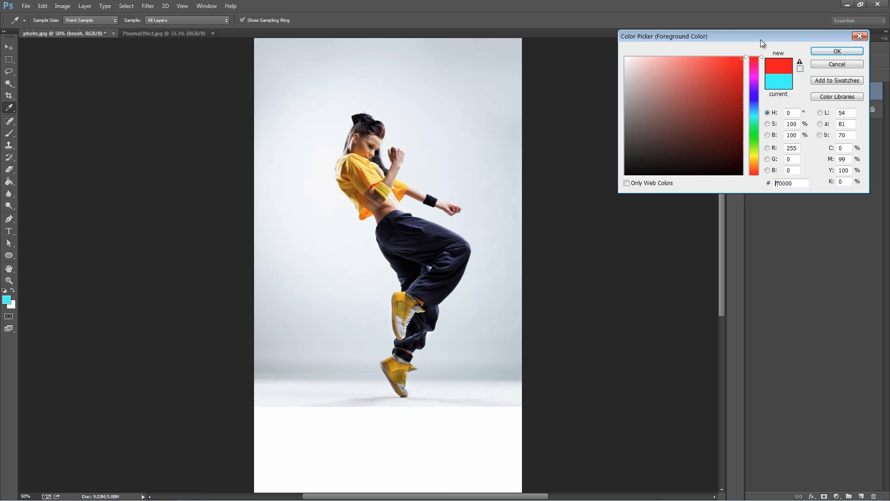
{"action": "left_click", "coordinate": [834, 51]}
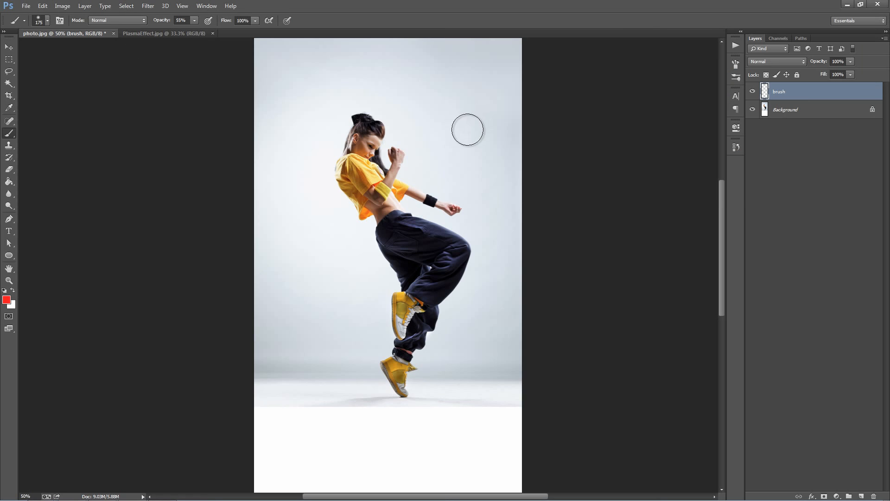
Step: Paint red over the dancer's head, torso, raised hand and legs on the brush layer, resizing the brush to suit each area
{"action": "key", "text": "bracketleft"}
{"action": "key", "text": "bracketleft"}
{"action": "key", "text": "bracketleft"}
{"action": "key", "text": "bracketleft"}
{"action": "key", "text": "bracketleft"}
{"action": "key", "text": "bracketleft"}
{"action": "key", "text": "bracketleft"}
{"action": "key", "text": "bracketleft"}
{"action": "key", "text": "bracketleft"}
{"action": "mouse_move", "coordinate": [363, 125]}
{"action": "left_mouse_down"}
{"action": "mouse_move", "coordinate": [357, 148]}
{"action": "mouse_move", "coordinate": [365, 131]}
{"action": "mouse_move", "coordinate": [365, 158]}
{"action": "mouse_move", "coordinate": [363, 142]}
{"action": "mouse_move", "coordinate": [373, 139]}
{"action": "mouse_move", "coordinate": [369, 154]}
{"action": "mouse_move", "coordinate": [377, 133]}
{"action": "mouse_move", "coordinate": [355, 134]}
{"action": "mouse_move", "coordinate": [358, 118]}
{"action": "mouse_move", "coordinate": [358, 130]}
{"action": "mouse_move", "coordinate": [377, 126]}
{"action": "mouse_move", "coordinate": [368, 159]}
{"action": "mouse_move", "coordinate": [373, 151]}
{"action": "mouse_move", "coordinate": [381, 174]}
{"action": "mouse_move", "coordinate": [369, 158]}
{"action": "mouse_move", "coordinate": [371, 184]}
{"action": "mouse_move", "coordinate": [380, 191]}
{"action": "mouse_move", "coordinate": [357, 167]}
{"action": "mouse_move", "coordinate": [350, 170]}
{"action": "mouse_move", "coordinate": [355, 135]}
{"action": "mouse_move", "coordinate": [347, 165]}
{"action": "mouse_move", "coordinate": [360, 176]}
{"action": "mouse_move", "coordinate": [353, 187]}
{"action": "mouse_move", "coordinate": [343, 165]}
{"action": "mouse_move", "coordinate": [350, 190]}
{"action": "mouse_move", "coordinate": [341, 179]}
{"action": "mouse_move", "coordinate": [343, 171]}
{"action": "mouse_move", "coordinate": [363, 200]}
{"action": "mouse_move", "coordinate": [364, 215]}
{"action": "mouse_move", "coordinate": [360, 184]}
{"action": "mouse_move", "coordinate": [390, 229]}
{"action": "mouse_move", "coordinate": [394, 153]}
{"action": "left_mouse_up"}
{"action": "key", "text": "bracketleft"}
{"action": "mouse_move", "coordinate": [393, 193]}
{"action": "left_mouse_down"}
{"action": "mouse_move", "coordinate": [398, 225]}
{"action": "mouse_move", "coordinate": [383, 220]}
{"action": "mouse_move", "coordinate": [384, 232]}
{"action": "mouse_move", "coordinate": [382, 225]}
{"action": "mouse_move", "coordinate": [425, 252]}
{"action": "mouse_move", "coordinate": [421, 260]}
{"action": "mouse_move", "coordinate": [390, 244]}
{"action": "mouse_move", "coordinate": [405, 273]}
{"action": "mouse_move", "coordinate": [384, 245]}
{"action": "mouse_move", "coordinate": [417, 294]}
{"action": "mouse_move", "coordinate": [398, 338]}
{"action": "mouse_move", "coordinate": [397, 302]}
{"action": "mouse_move", "coordinate": [410, 295]}
{"action": "mouse_move", "coordinate": [418, 304]}
{"action": "mouse_move", "coordinate": [403, 313]}
{"action": "mouse_move", "coordinate": [407, 295]}
{"action": "mouse_move", "coordinate": [400, 298]}
{"action": "mouse_move", "coordinate": [403, 364]}
{"action": "mouse_move", "coordinate": [386, 365]}
{"action": "mouse_move", "coordinate": [402, 393]}
{"action": "mouse_move", "coordinate": [407, 368]}
{"action": "mouse_move", "coordinate": [388, 364]}
{"action": "mouse_move", "coordinate": [406, 355]}
{"action": "mouse_move", "coordinate": [408, 343]}
{"action": "mouse_move", "coordinate": [397, 352]}
{"action": "mouse_move", "coordinate": [397, 341]}
{"action": "mouse_move", "coordinate": [420, 340]}
{"action": "mouse_move", "coordinate": [415, 328]}
{"action": "mouse_move", "coordinate": [422, 316]}
{"action": "mouse_move", "coordinate": [427, 321]}
{"action": "mouse_move", "coordinate": [429, 313]}
{"action": "mouse_move", "coordinate": [419, 318]}
{"action": "mouse_move", "coordinate": [433, 293]}
{"action": "mouse_move", "coordinate": [425, 326]}
{"action": "mouse_move", "coordinate": [417, 249]}
{"action": "mouse_move", "coordinate": [424, 282]}
{"action": "mouse_move", "coordinate": [395, 226]}
{"action": "mouse_move", "coordinate": [454, 256]}
{"action": "mouse_move", "coordinate": [443, 254]}
{"action": "mouse_move", "coordinate": [444, 299]}
{"action": "mouse_move", "coordinate": [457, 249]}
{"action": "mouse_move", "coordinate": [437, 238]}
{"action": "left_mouse_up"}
{"action": "key", "text": "bracketright"}
{"action": "key", "text": "bracketleft"}
{"action": "key", "text": "bracketright"}
{"action": "key", "text": "bracketright"}
{"action": "mouse_move", "coordinate": [407, 223]}
{"action": "left_mouse_down"}
{"action": "mouse_move", "coordinate": [441, 233]}
{"action": "mouse_move", "coordinate": [445, 240]}
{"action": "mouse_move", "coordinate": [408, 220]}
{"action": "mouse_move", "coordinate": [460, 256]}
{"action": "mouse_move", "coordinate": [452, 237]}
{"action": "mouse_move", "coordinate": [457, 263]}
{"action": "mouse_move", "coordinate": [430, 291]}
{"action": "mouse_move", "coordinate": [401, 250]}
{"action": "left_mouse_up"}
{"action": "key", "text": "bracketleft"}
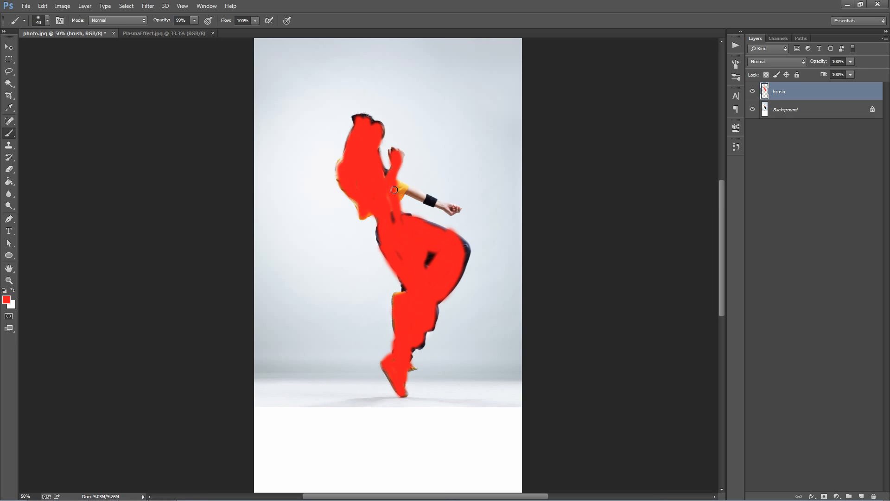
Step: Paint the dancer's outstretched arm in red with a small brush and fill the remaining gaps in the trousers, hair and waist
{"action": "key", "text": "bracketleft"}
{"action": "left_click_drag", "start_coordinate": [400, 192], "coordinate": [456, 208]}
{"action": "mouse_move", "coordinate": [438, 250]}
{"action": "left_mouse_down"}
{"action": "mouse_move", "coordinate": [427, 253]}
{"action": "mouse_move", "coordinate": [448, 231]}
{"action": "mouse_move", "coordinate": [460, 266]}
{"action": "left_mouse_up"}
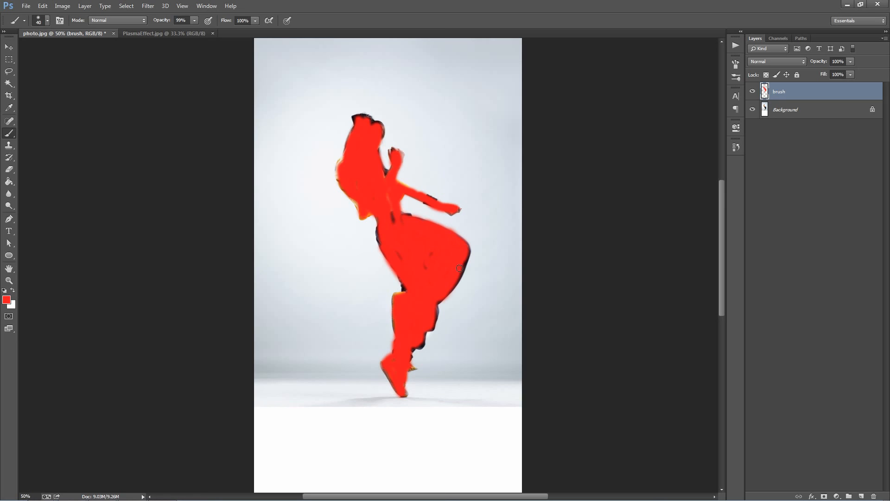
{"action": "left_click_drag", "start_coordinate": [372, 126], "coordinate": [370, 149]}
{"action": "left_click_drag", "start_coordinate": [357, 119], "coordinate": [371, 125]}
{"action": "mouse_move", "coordinate": [394, 233]}
{"action": "left_mouse_down"}
{"action": "mouse_move", "coordinate": [392, 214]}
{"action": "mouse_move", "coordinate": [375, 212]}
{"action": "left_mouse_up"}
Step: Run the Plasma action with the Move tool active and collapse the generated Plasma layer group
{"action": "left_click", "coordinate": [741, 125]}
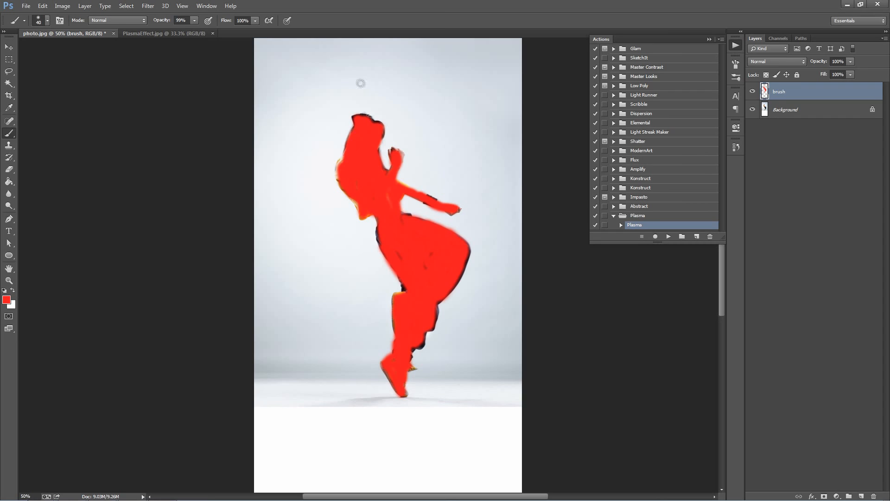
{"action": "key", "text": "v"}
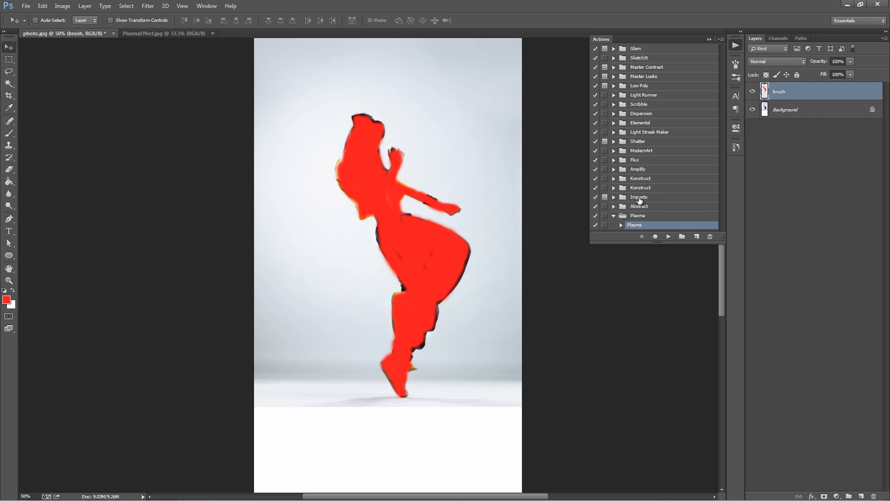
{"action": "left_click", "coordinate": [669, 237]}
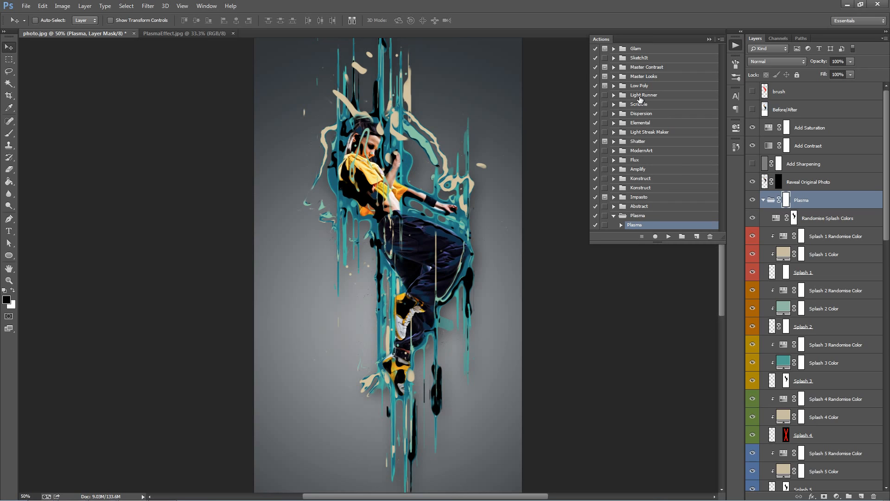
{"action": "left_click", "coordinate": [708, 39]}
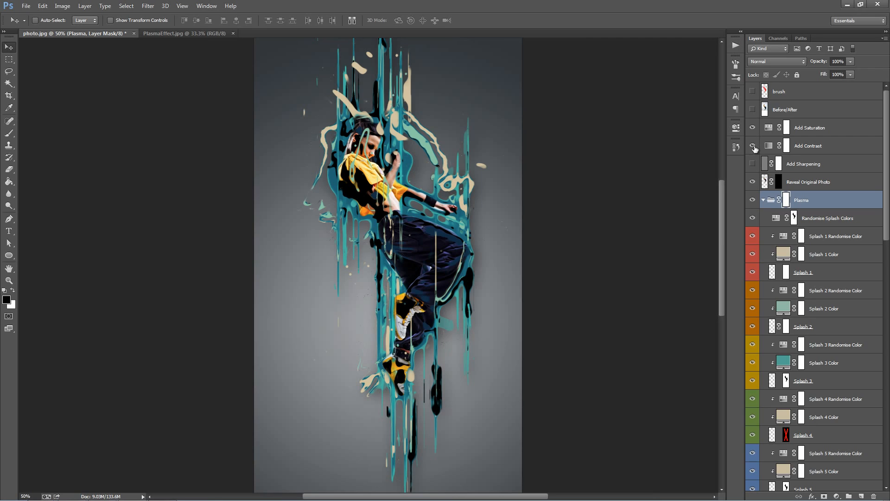
{"action": "left_click", "coordinate": [764, 201]}
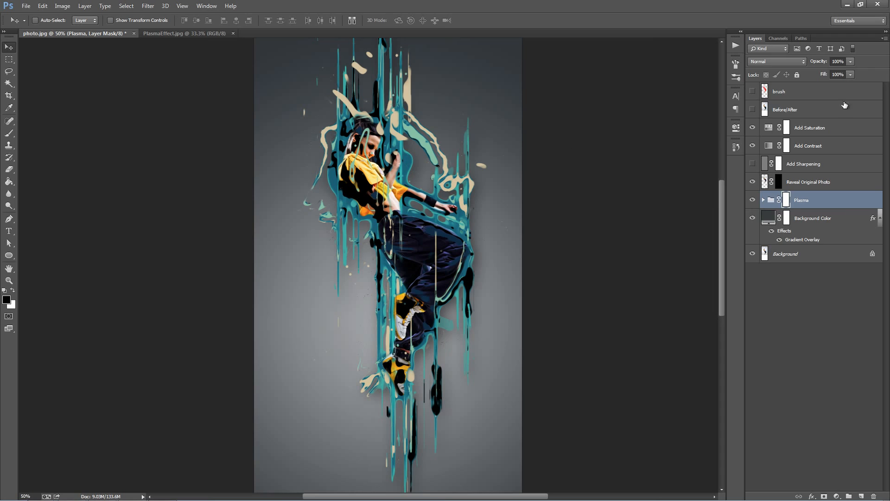
Step: Show the brush layer over the generated effect and hide it again
{"action": "left_click", "coordinate": [827, 93]}
{"action": "left_click", "coordinate": [753, 92]}
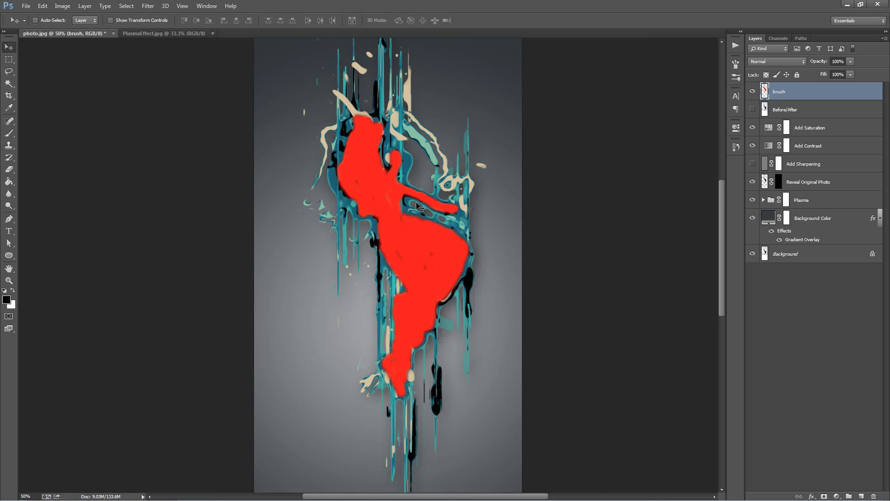
{"action": "left_click", "coordinate": [752, 92]}
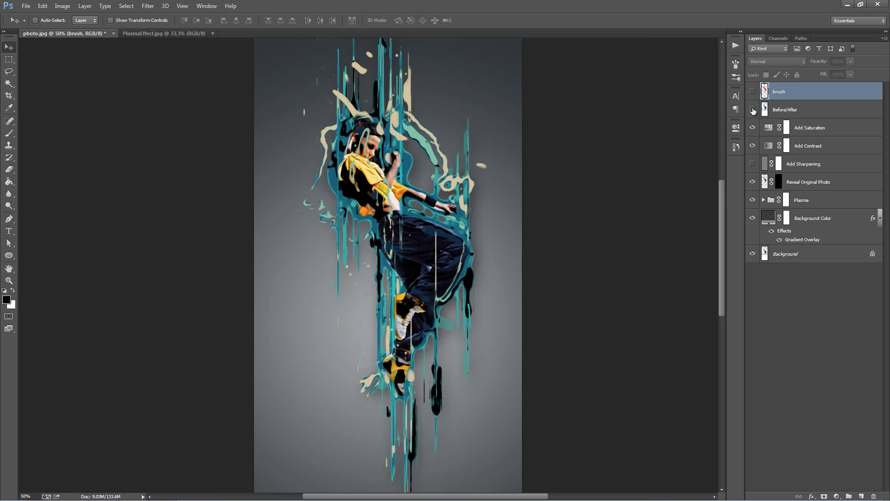
Step: Compare the original photo with the effect by toggling the Before/After layer, leaving it hidden
{"action": "left_click", "coordinate": [752, 110]}
{"action": "left_click", "coordinate": [753, 110]}
{"action": "left_click", "coordinate": [752, 109]}
{"action": "left_click", "coordinate": [752, 110]}
{"action": "left_click", "coordinate": [752, 110]}
{"action": "left_click", "coordinate": [752, 110]}
{"action": "left_click", "coordinate": [753, 110]}
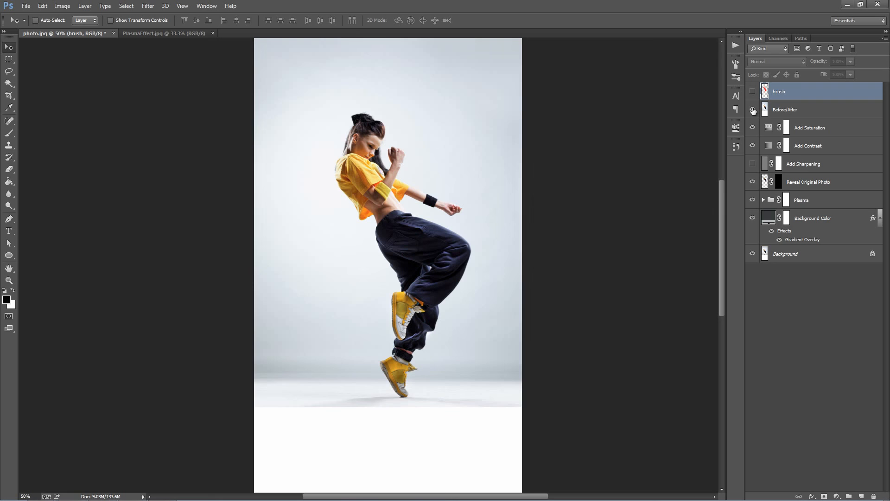
{"action": "left_click", "coordinate": [752, 110]}
Step: Set the Add Saturation layer's saturation to +36 and shift its master hue slightly
{"action": "left_click", "coordinate": [805, 127]}
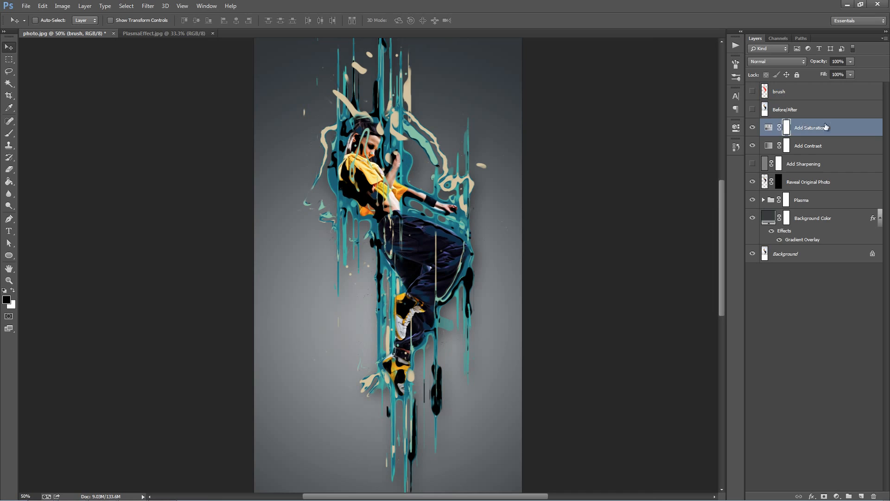
{"action": "double_click", "coordinate": [768, 127]}
{"action": "left_click_drag", "start_coordinate": [674, 209], "coordinate": [658, 184]}
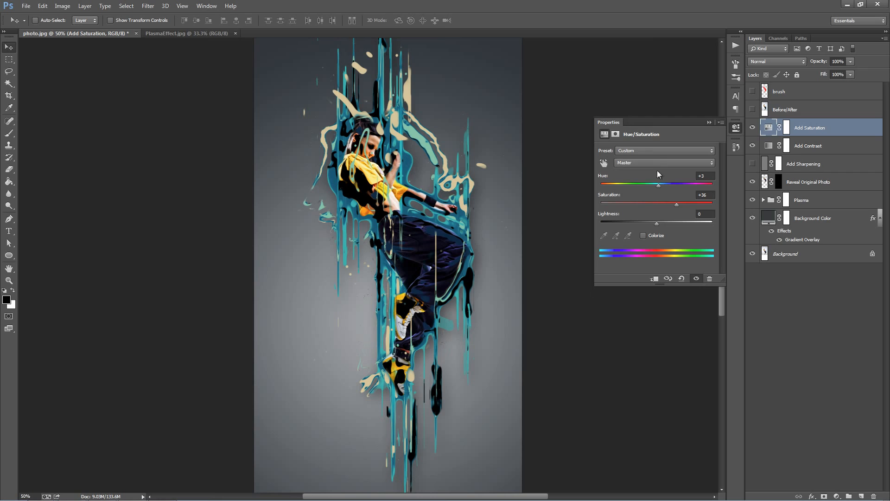
{"action": "left_click", "coordinate": [656, 162]}
{"action": "left_click", "coordinate": [649, 188]}
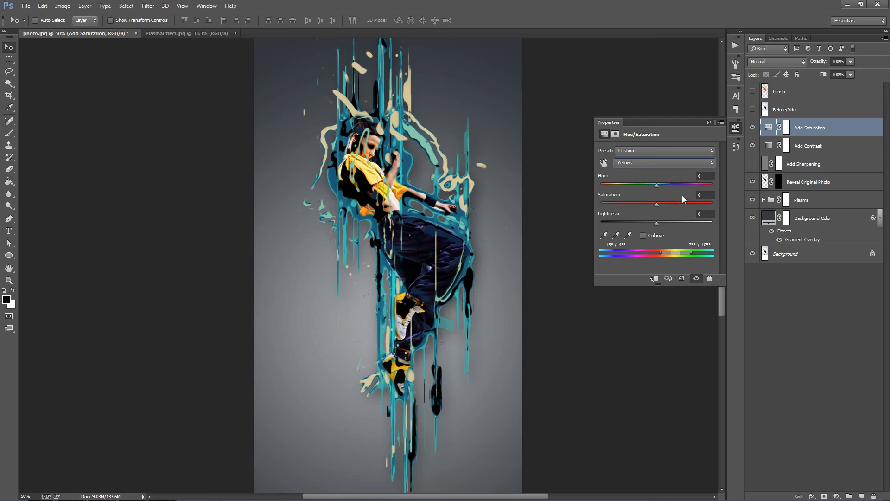
{"action": "mouse_move", "coordinate": [667, 185]}
{"action": "left_mouse_down"}
{"action": "mouse_move", "coordinate": [713, 185]}
{"action": "mouse_move", "coordinate": [629, 179]}
{"action": "mouse_move", "coordinate": [659, 183]}
{"action": "left_mouse_up"}
{"action": "left_click", "coordinate": [709, 122]}
Step: Adjust the Add Contrast layer's opacity and preview the Add Sharpening layer, leaving it hidden
{"action": "left_click", "coordinate": [827, 151]}
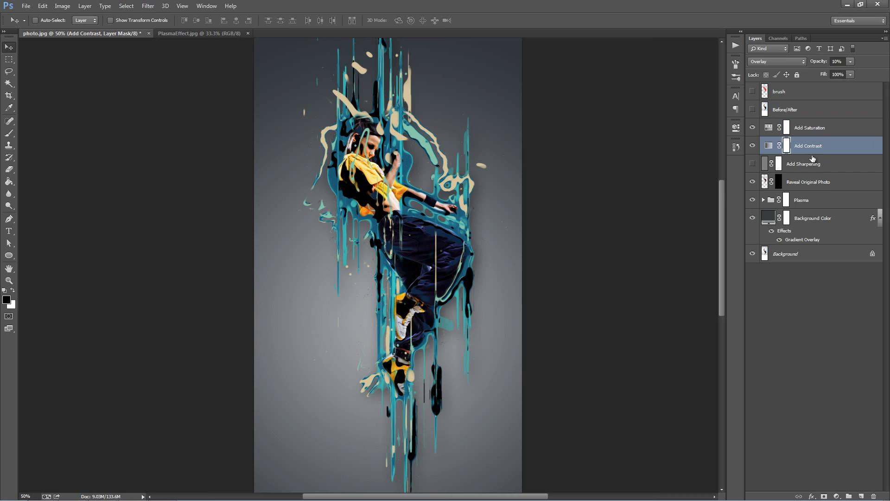
{"action": "left_click_drag", "start_coordinate": [813, 64], "coordinate": [632, 99]}
{"action": "left_click", "coordinate": [824, 161]}
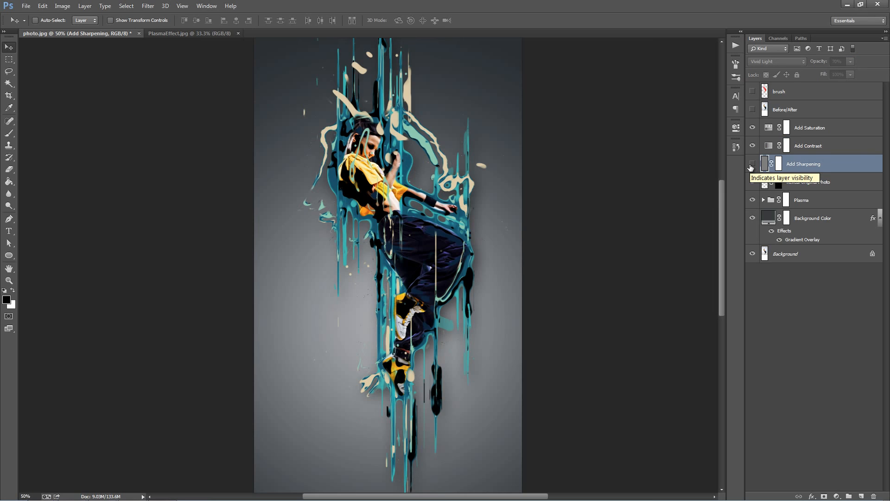
{"action": "left_click", "coordinate": [752, 163]}
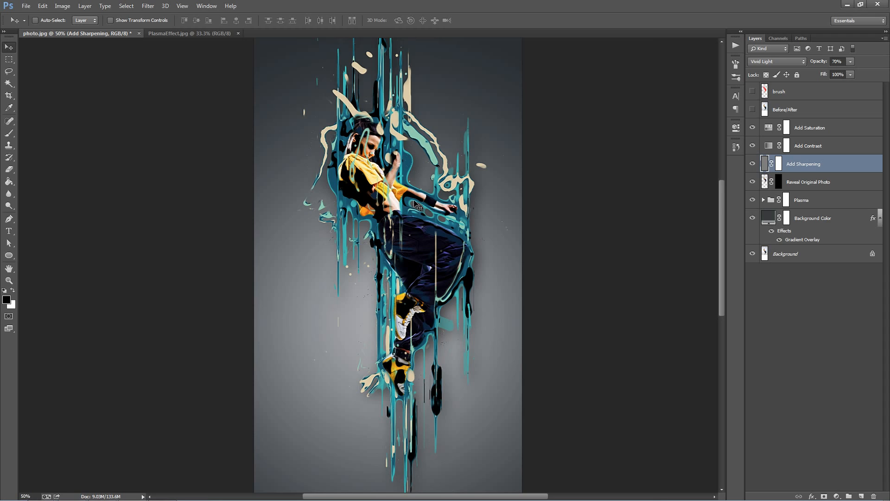
{"action": "left_click", "coordinate": [753, 164]}
Step: Look over the Reveal Original Photo layer and Plasma group, and check the PlasmaEffect.jpg example before returning to photo.jpg
{"action": "left_click", "coordinate": [851, 184]}
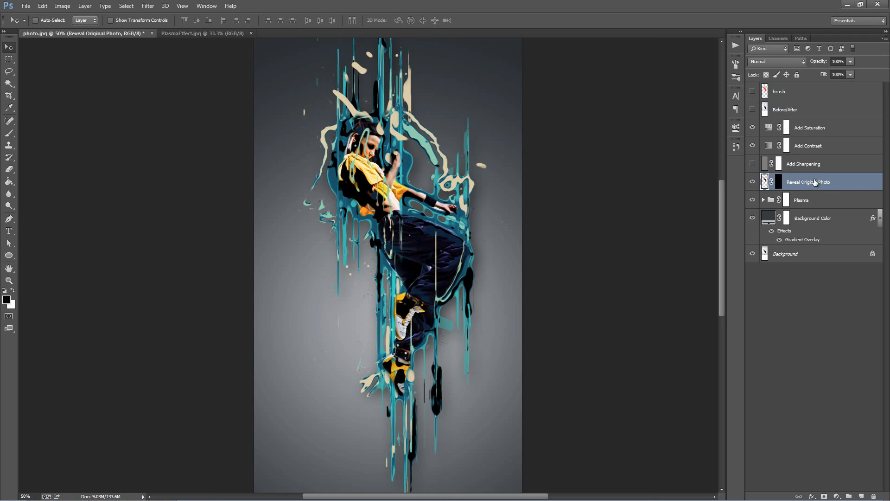
{"action": "left_click", "coordinate": [814, 203]}
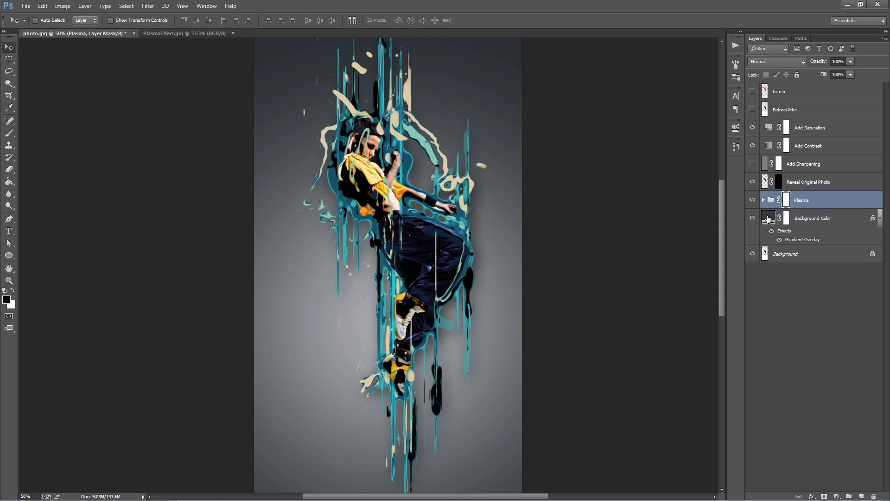
{"action": "left_click", "coordinate": [199, 33]}
{"action": "left_click", "coordinate": [74, 34]}
Step: Hide the Background Color layer's Gradient Overlay and set its fill color to 333a3e
{"action": "left_click", "coordinate": [821, 220]}
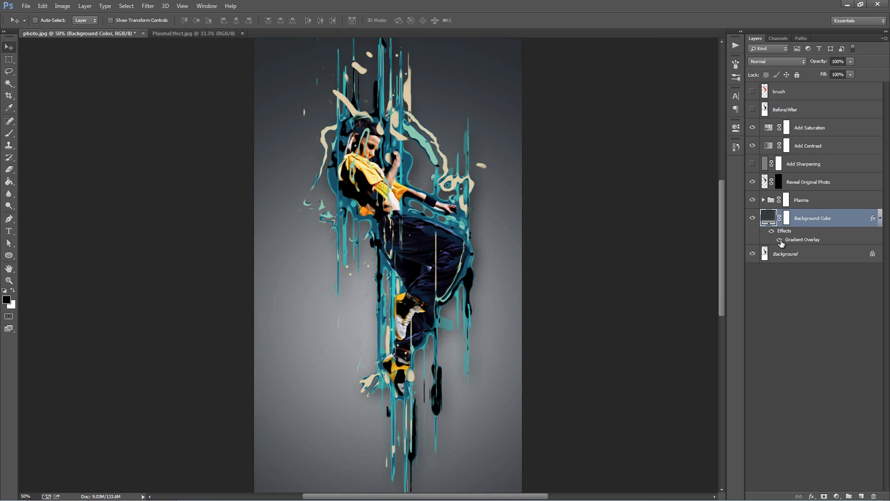
{"action": "left_click", "coordinate": [779, 240]}
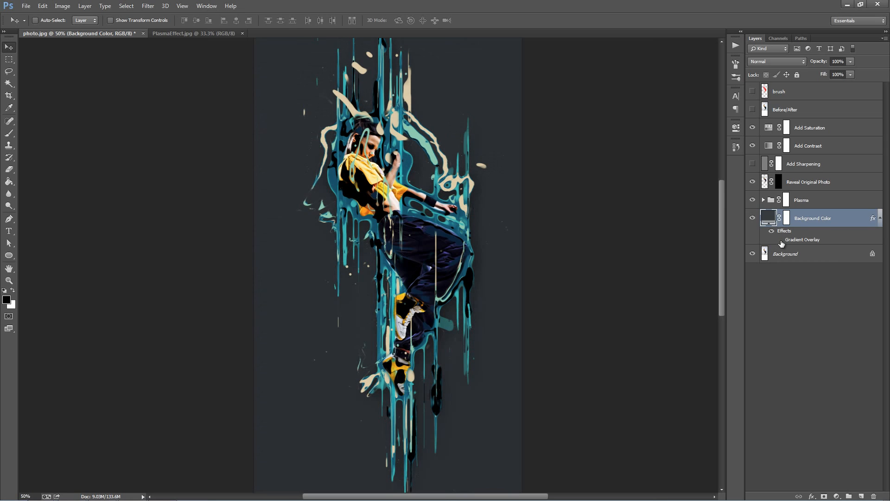
{"action": "double_click", "coordinate": [768, 218]}
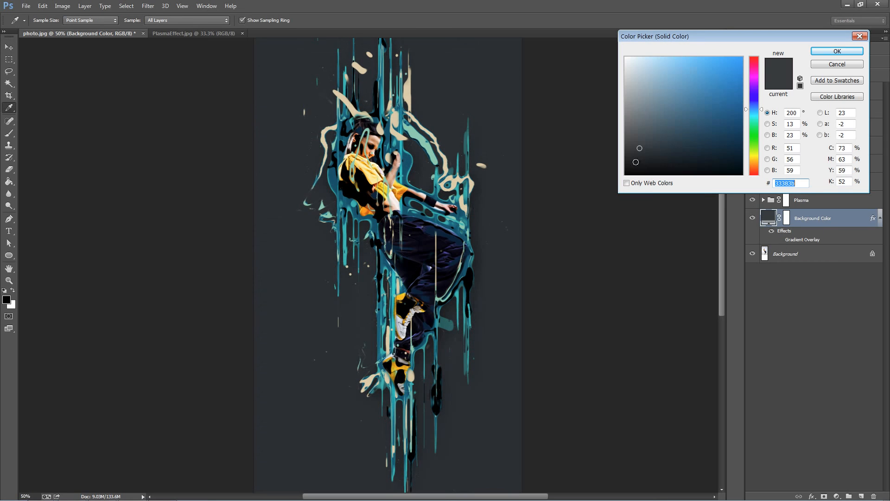
{"action": "left_click_drag", "start_coordinate": [640, 147], "coordinate": [645, 146]}
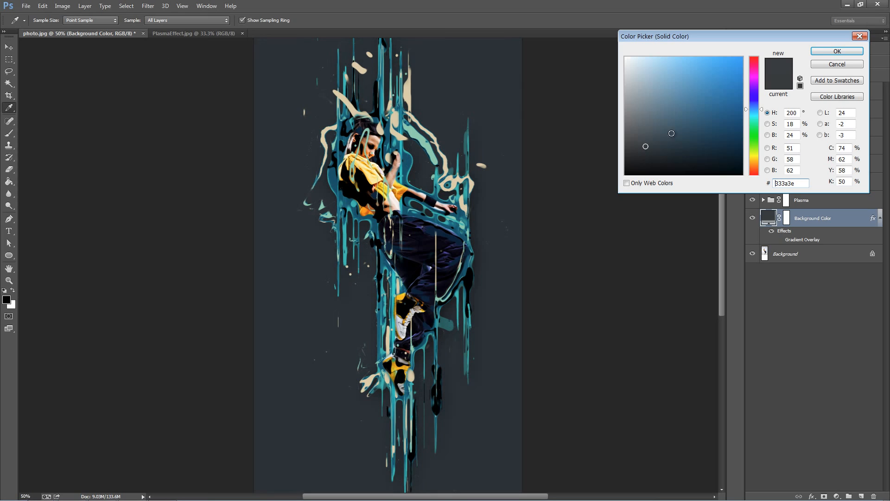
{"action": "left_click", "coordinate": [837, 52]}
Step: Toggle the Plasma group's visibility to see what it contributes, leaving it shown
{"action": "left_click", "coordinate": [838, 200]}
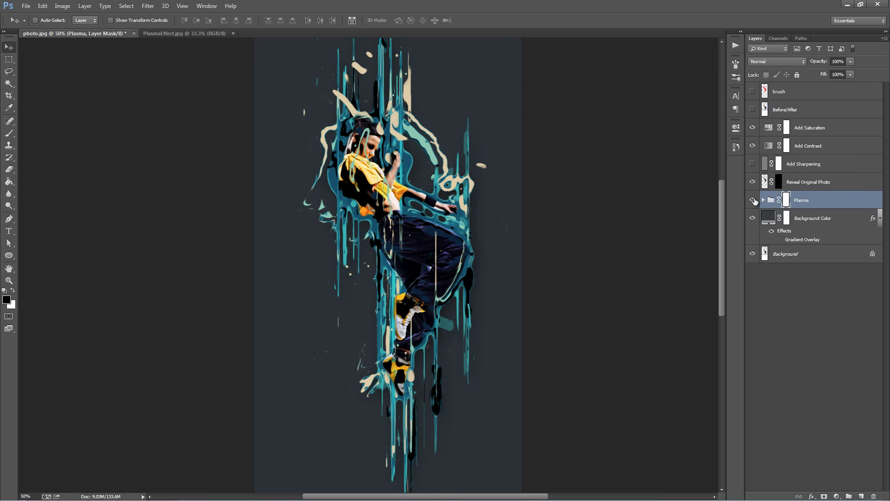
{"action": "left_click", "coordinate": [753, 200]}
{"action": "left_click", "coordinate": [753, 200]}
{"action": "left_click", "coordinate": [753, 200]}
{"action": "left_click", "coordinate": [753, 199]}
Step: Expand the Plasma group, then collapse its Original Photo Adjustments subgroup and the Splash 13 layer's effects list
{"action": "left_click", "coordinate": [764, 200]}
{"action": "left_click_drag", "start_coordinate": [889, 170], "coordinate": [884, 393]}
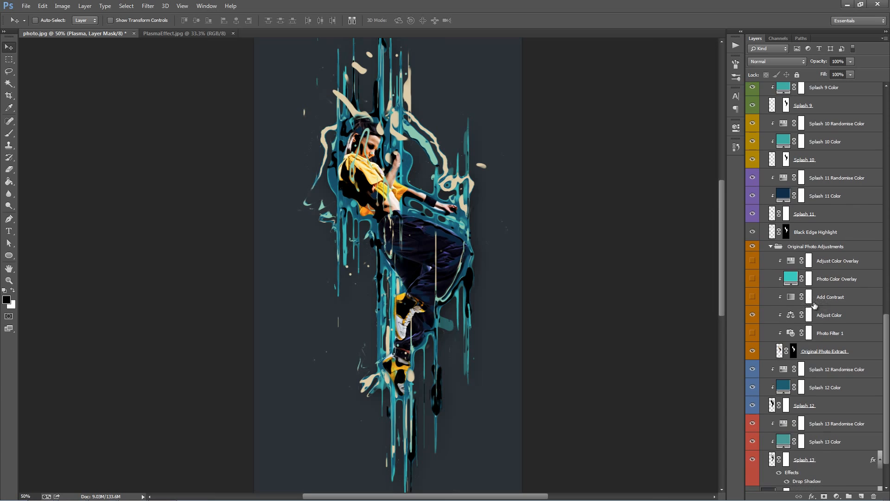
{"action": "left_click", "coordinate": [770, 250]}
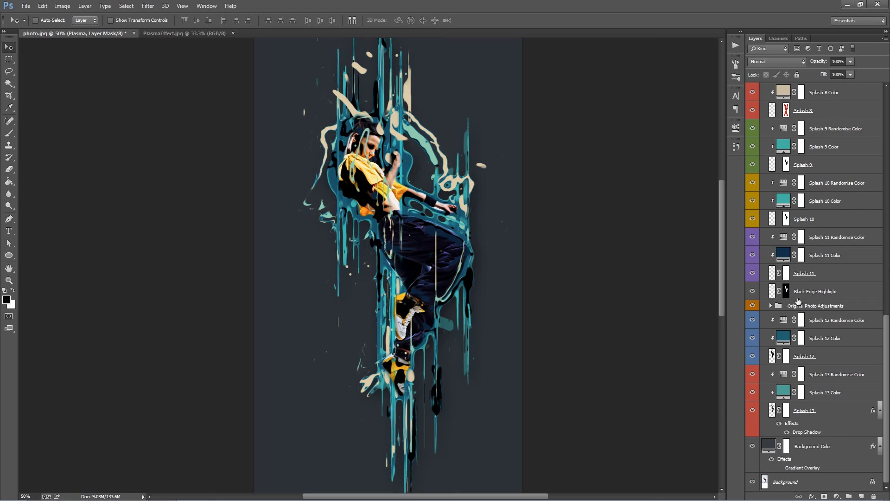
{"action": "left_click_drag", "start_coordinate": [888, 345], "coordinate": [884, 372]}
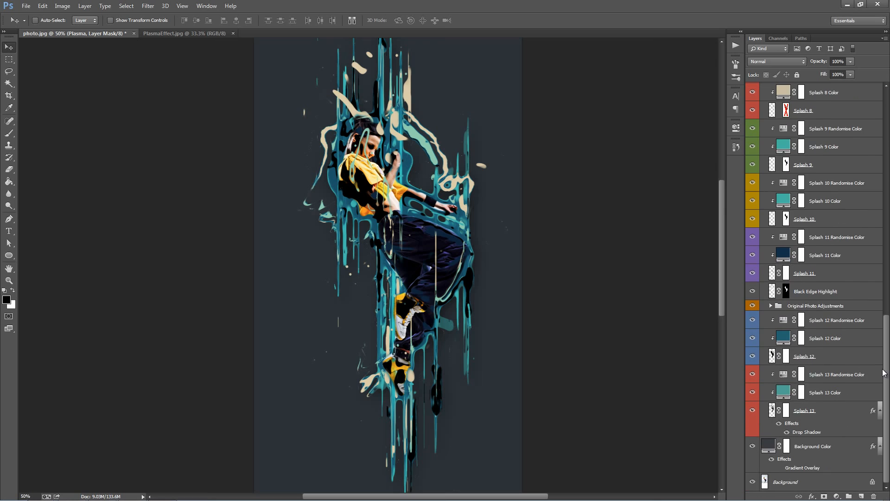
{"action": "left_click", "coordinate": [815, 423]}
{"action": "left_click", "coordinate": [879, 411]}
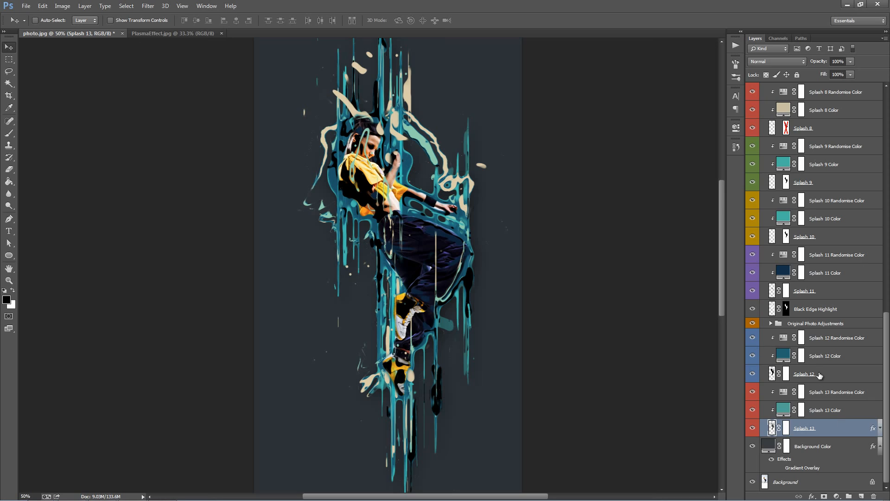
Step: Try moving the Splash 13 layer up and to the left on the canvas, and undo the move
{"action": "left_click", "coordinate": [819, 375]}
{"action": "left_click", "coordinate": [817, 432]}
{"action": "left_click_drag", "start_coordinate": [441, 230], "coordinate": [345, 191]}
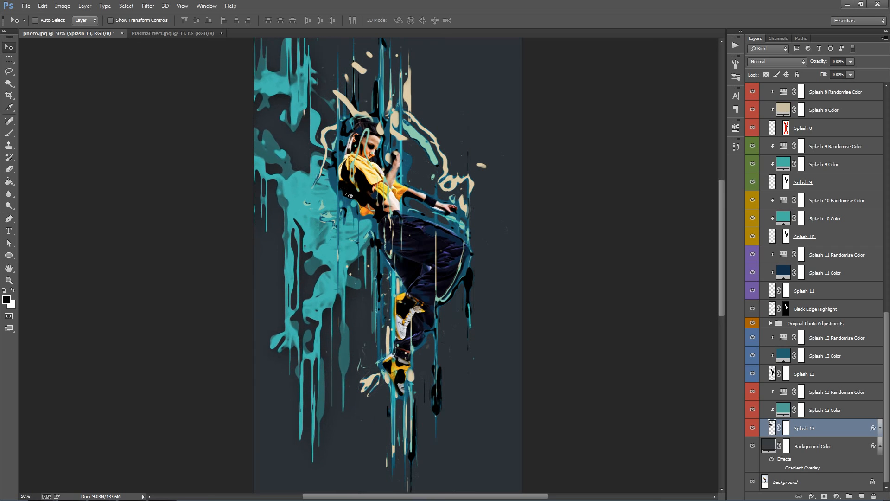
{"action": "key", "text": "ctrl+z"}
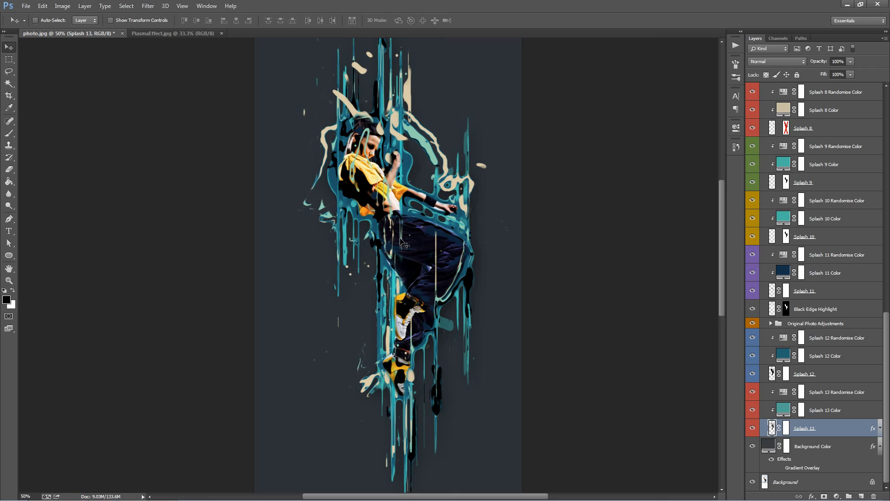
Step: Change the Splash 13 Color layer's fill to the pinkish red f90b59
{"action": "left_click", "coordinate": [826, 415]}
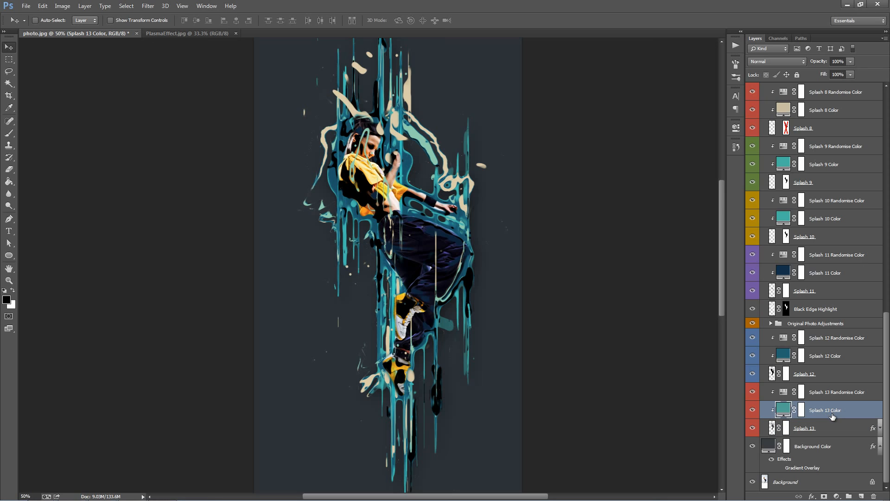
{"action": "double_click", "coordinate": [783, 412]}
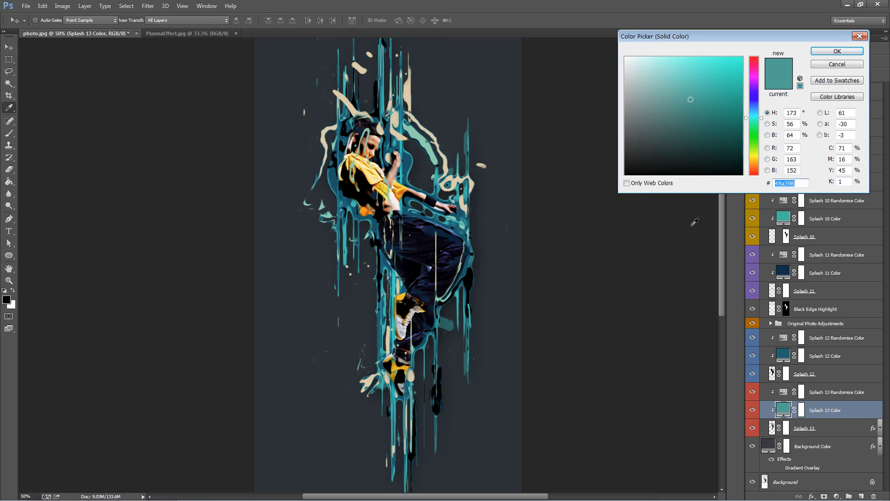
{"action": "left_click", "coordinate": [755, 61]}
{"action": "left_click", "coordinate": [725, 67]}
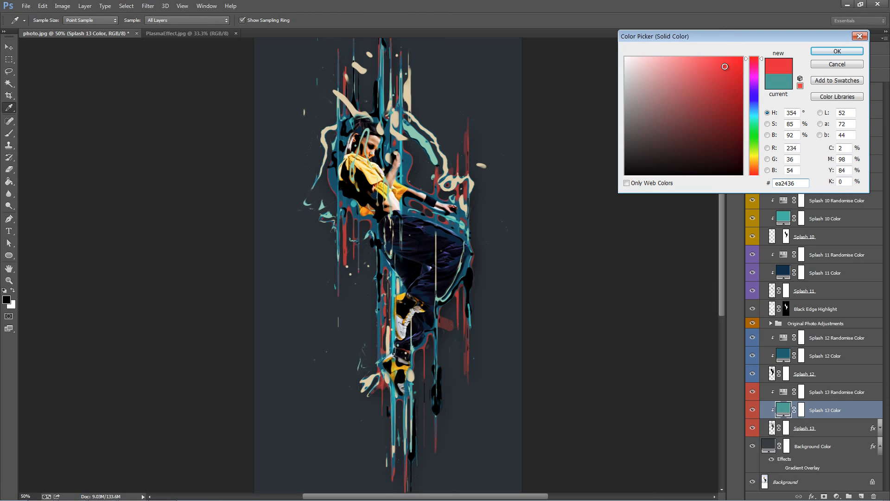
{"action": "left_click", "coordinate": [756, 62]}
{"action": "left_click", "coordinate": [738, 59]}
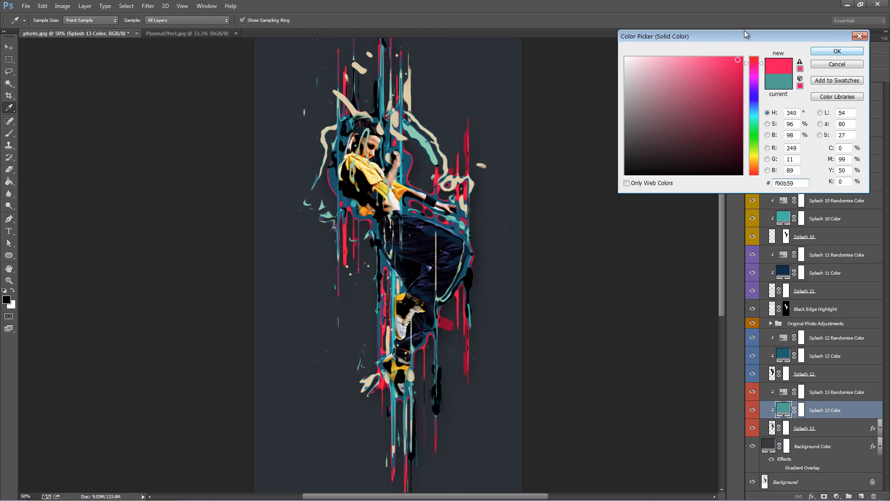
{"action": "left_click", "coordinate": [836, 51]}
Step: Check the color scheme of the PlasmaEffect.jpg example and return to the layers of photo.jpg
{"action": "left_click", "coordinate": [190, 30]}
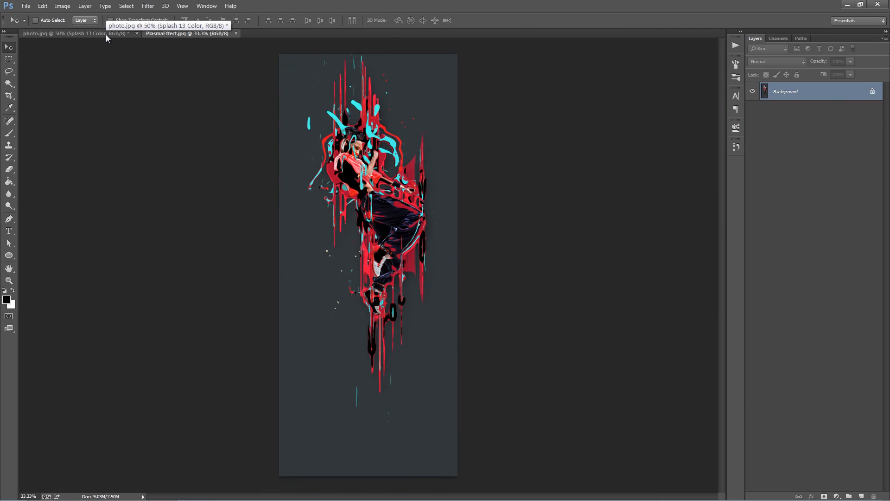
{"action": "left_click", "coordinate": [107, 35]}
{"action": "scroll", "coordinate": [837, 278], "scroll_direction": "down", "scroll_amount": 3}
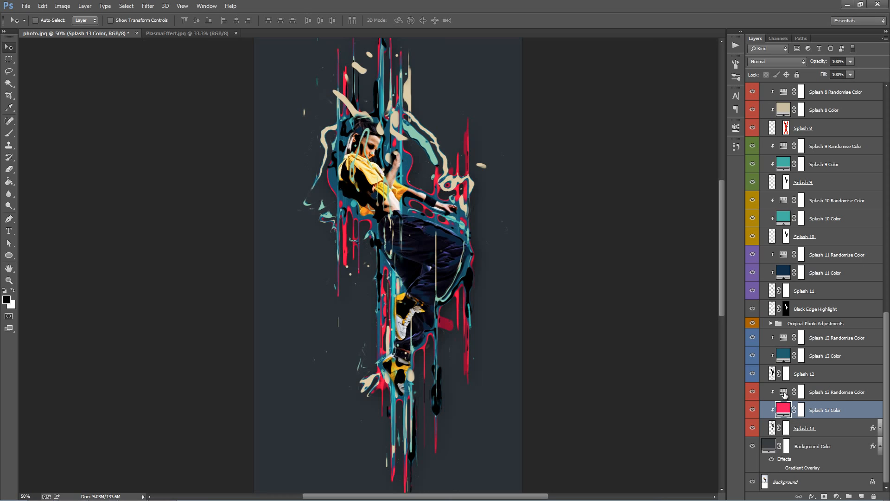
Step: Preview hue shifts on the Splash 13 Randomise Color layer and restore its original hue
{"action": "double_click", "coordinate": [783, 393]}
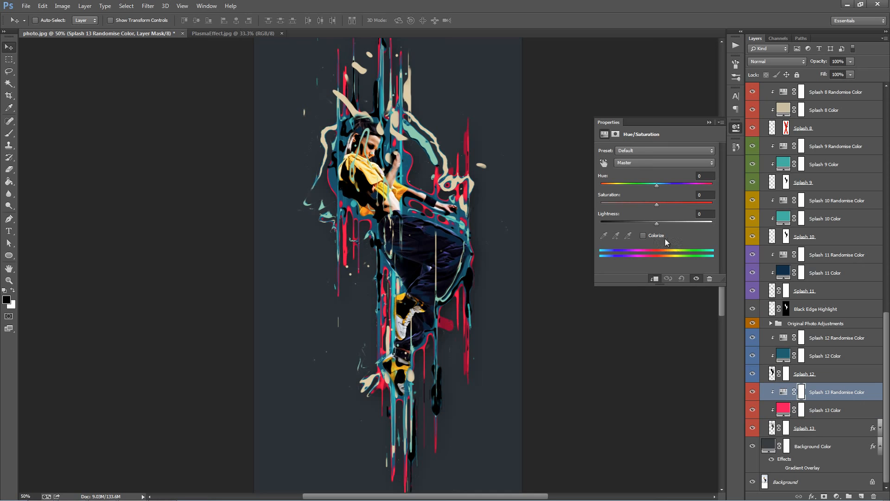
{"action": "left_click_drag", "start_coordinate": [661, 205], "coordinate": [699, 185]}
{"action": "left_click_drag", "start_coordinate": [713, 188], "coordinate": [657, 181]}
{"action": "left_click", "coordinate": [709, 122]}
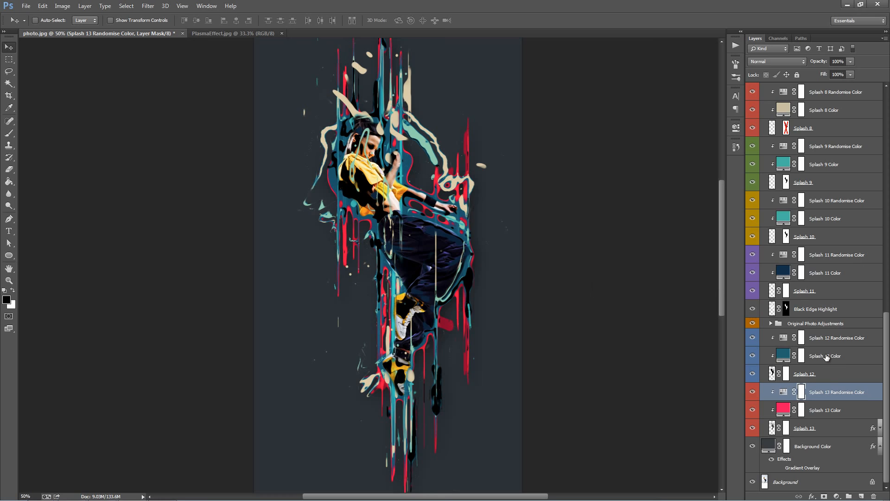
Step: Change the Splash 12 Color layer's fill to the dark red 841212
{"action": "left_click", "coordinate": [813, 374]}
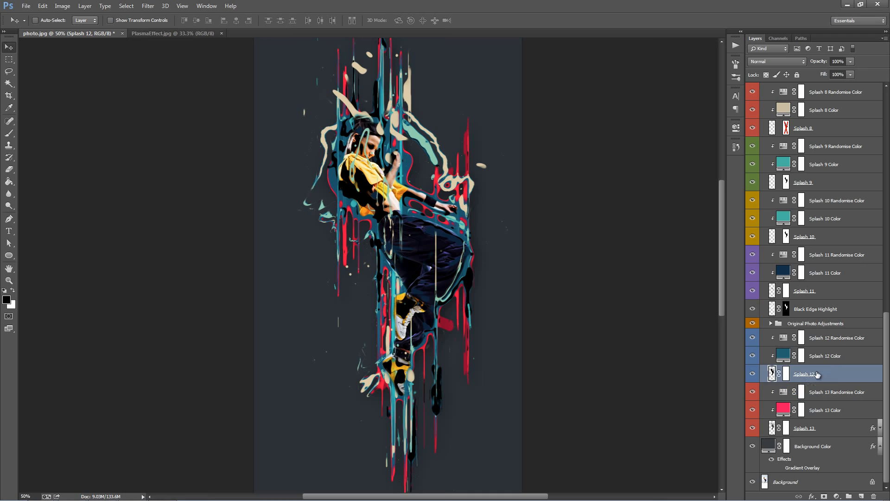
{"action": "left_click", "coordinate": [797, 356]}
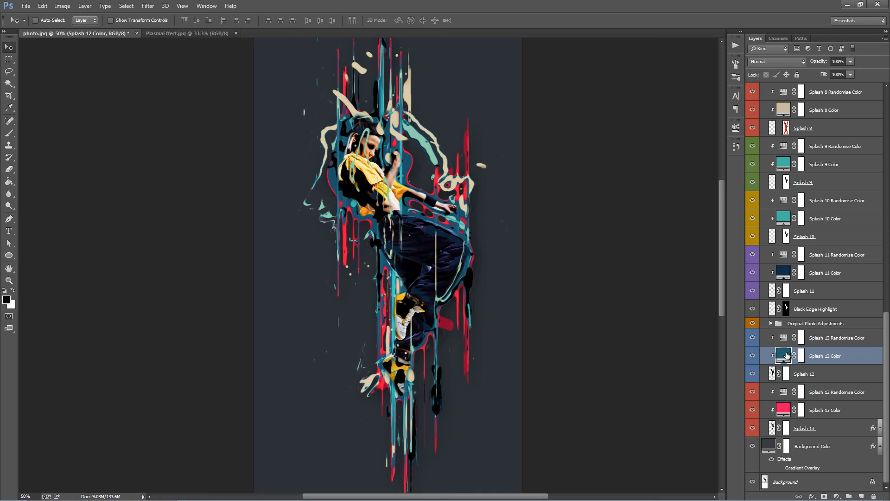
{"action": "double_click", "coordinate": [784, 354]}
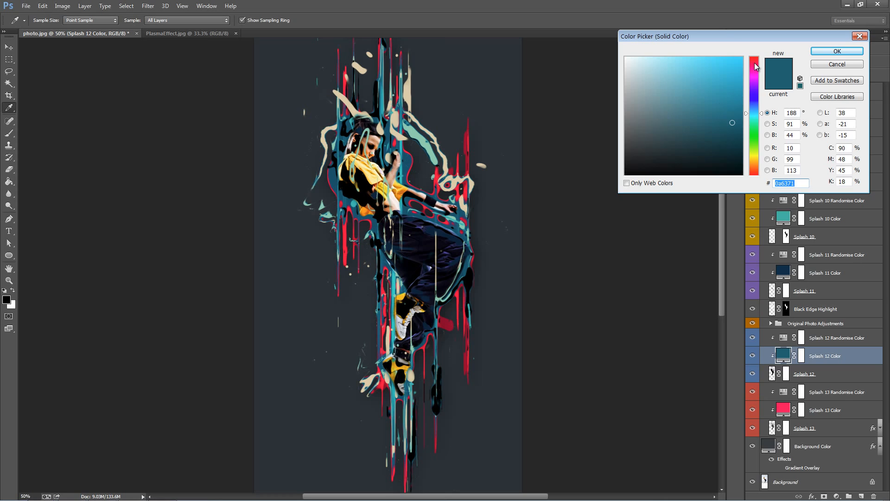
{"action": "type", "text": "f70909"}
{"action": "mouse_move", "coordinate": [730, 98]}
{"action": "left_mouse_down"}
{"action": "mouse_move", "coordinate": [728, 128]}
{"action": "mouse_move", "coordinate": [726, 114]}
{"action": "left_mouse_up"}
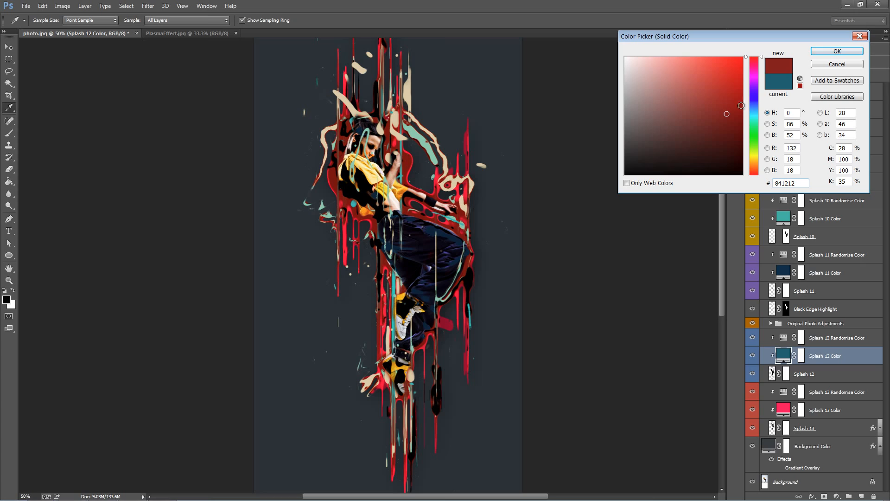
{"action": "left_click", "coordinate": [825, 55]}
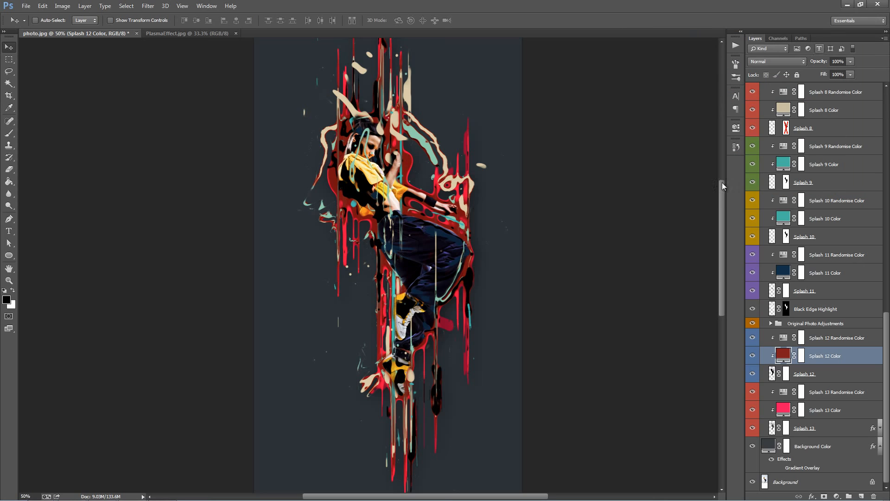
Step: Toggle the Splash 12 layer's visibility to compare the artwork with and without this splash
{"action": "scroll", "coordinate": [796, 348], "scroll_direction": "up", "scroll_amount": 1}
{"action": "scroll", "coordinate": [796, 349], "scroll_direction": "down", "scroll_amount": 1}
{"action": "scroll", "coordinate": [796, 349], "scroll_direction": "up", "scroll_amount": 1}
{"action": "scroll", "coordinate": [792, 343], "scroll_direction": "down", "scroll_amount": 1}
{"action": "left_click", "coordinate": [794, 374]}
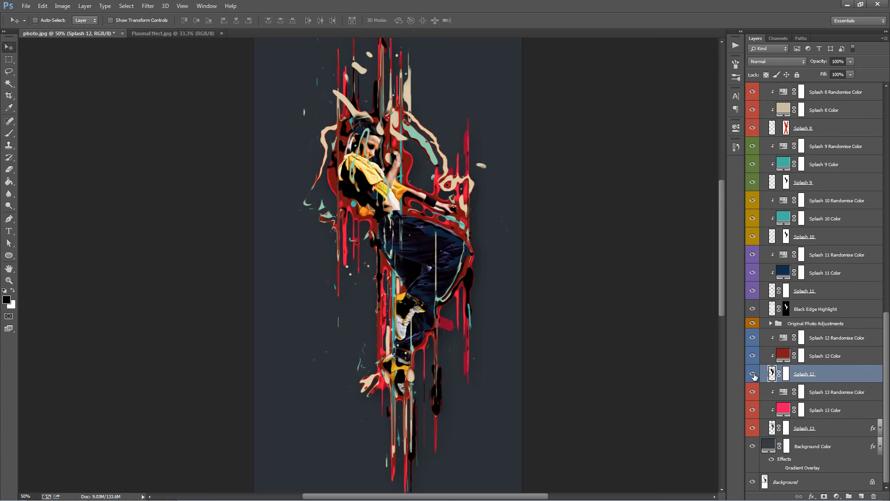
{"action": "left_click", "coordinate": [752, 375]}
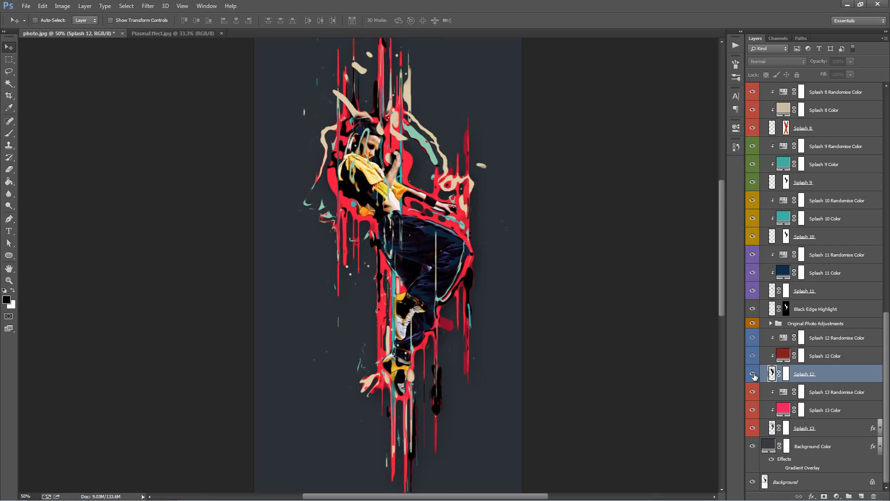
{"action": "left_click", "coordinate": [753, 374]}
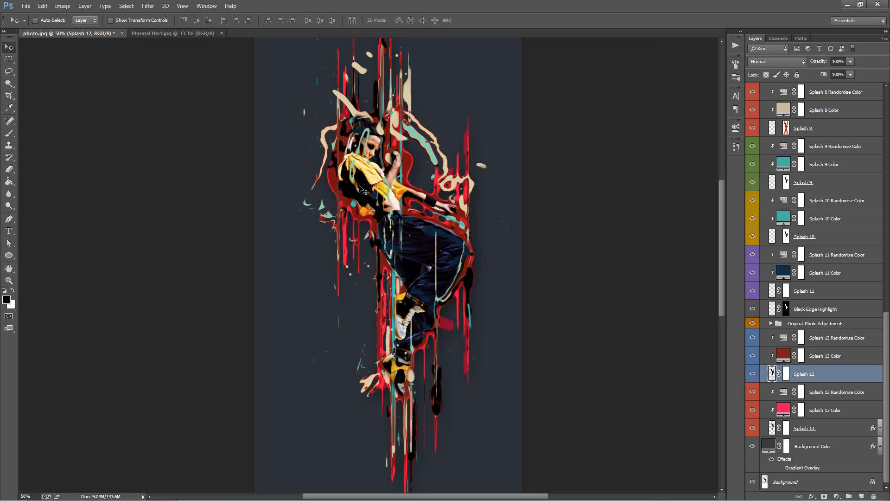
{"action": "scroll", "coordinate": [337, 156], "scroll_direction": "down", "scroll_amount": 1}
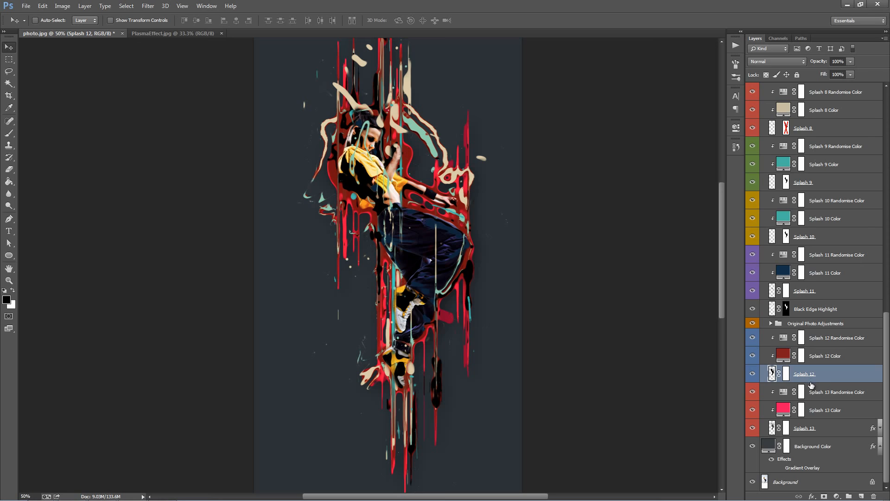
{"action": "scroll", "coordinate": [811, 386], "scroll_direction": "up", "scroll_amount": 1}
{"action": "left_click", "coordinate": [825, 374]}
Step: Toggle the Original Photo Adjustments group off and on to examine its effect on the dancer
{"action": "scroll", "coordinate": [827, 374], "scroll_direction": "up", "scroll_amount": 1}
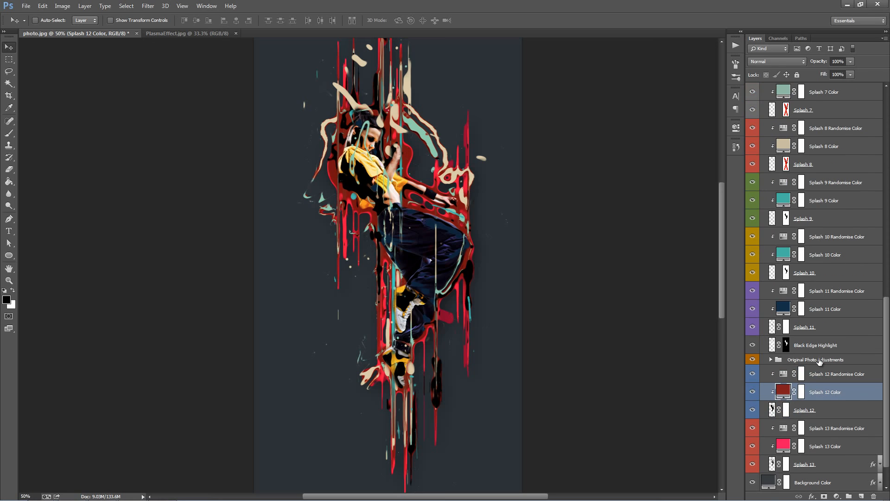
{"action": "left_click", "coordinate": [819, 361]}
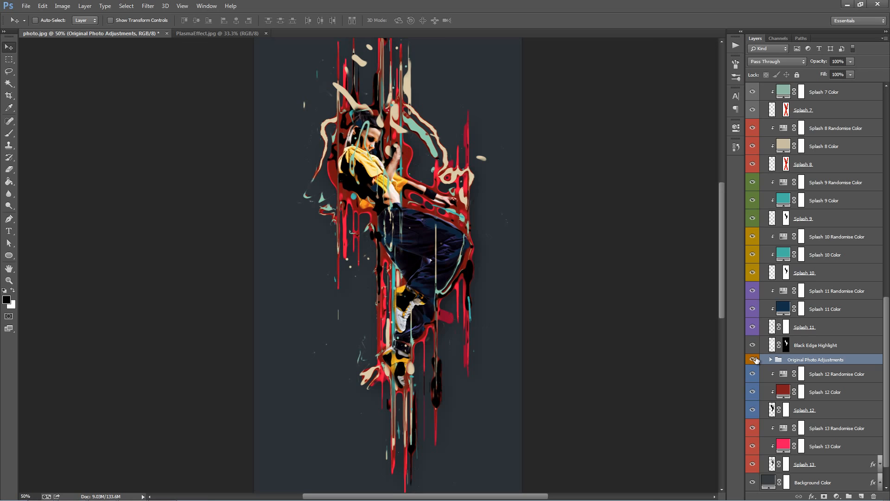
{"action": "left_click", "coordinate": [753, 360]}
{"action": "left_click", "coordinate": [753, 359]}
{"action": "left_click", "coordinate": [754, 359]}
{"action": "left_click", "coordinate": [753, 359]}
{"action": "left_click", "coordinate": [753, 359]}
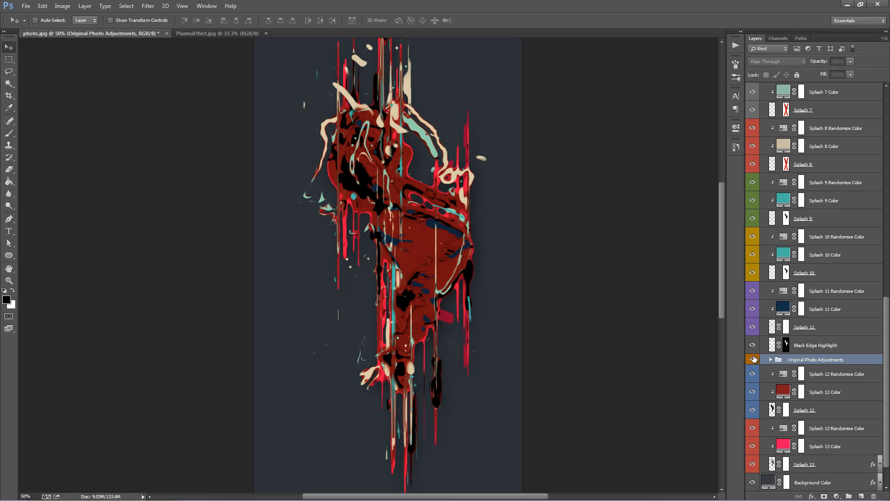
{"action": "left_click", "coordinate": [753, 359]}
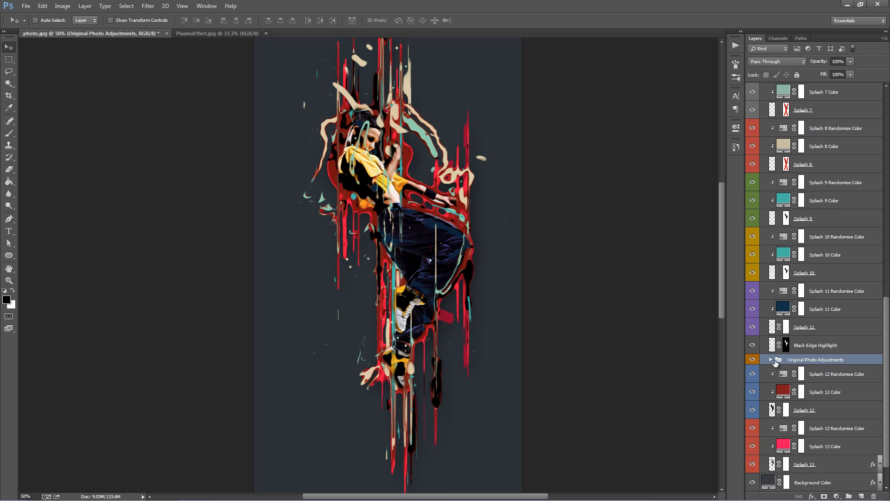
Step: Try moving the Black Edge Highlight layer up and to the right on the canvas, and undo the move
{"action": "scroll", "coordinate": [773, 362], "scroll_direction": "up", "scroll_amount": 1}
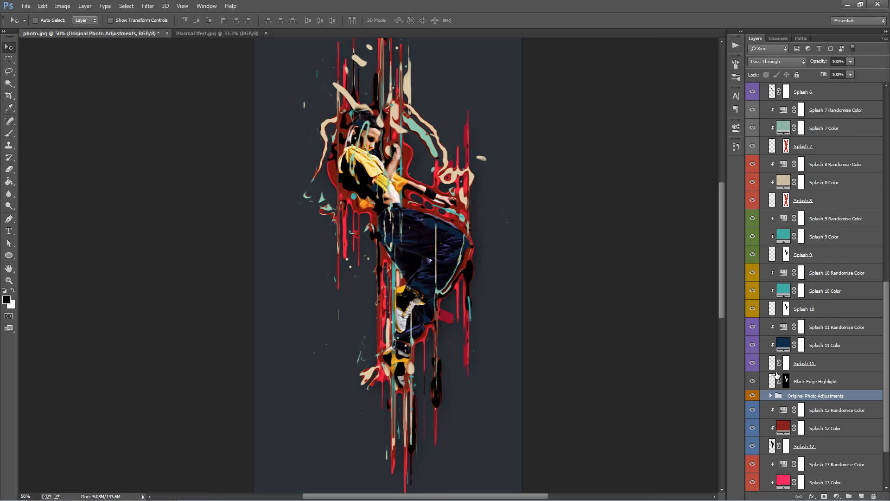
{"action": "left_click", "coordinate": [802, 382]}
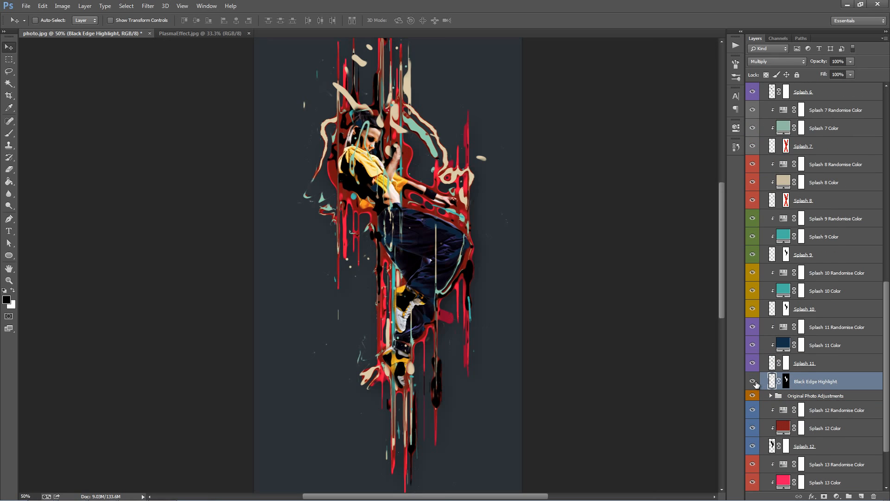
{"action": "left_click_drag", "start_coordinate": [398, 190], "coordinate": [479, 123]}
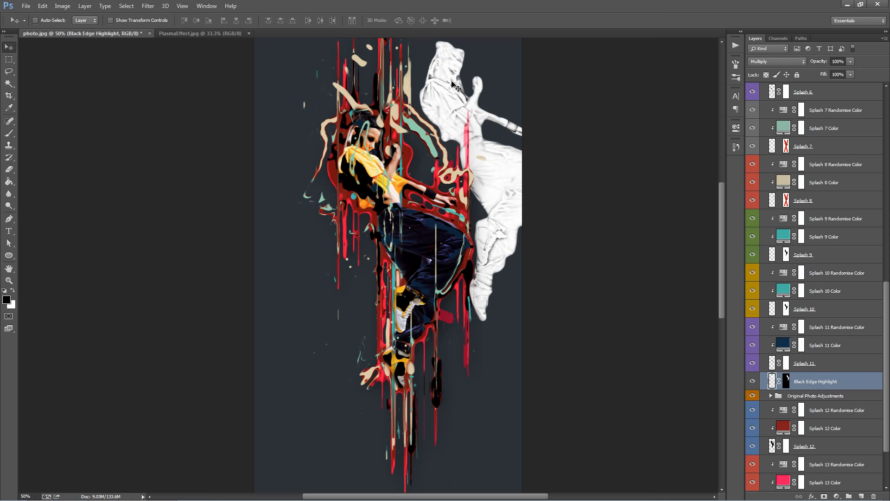
{"action": "key", "text": "ctrl+z"}
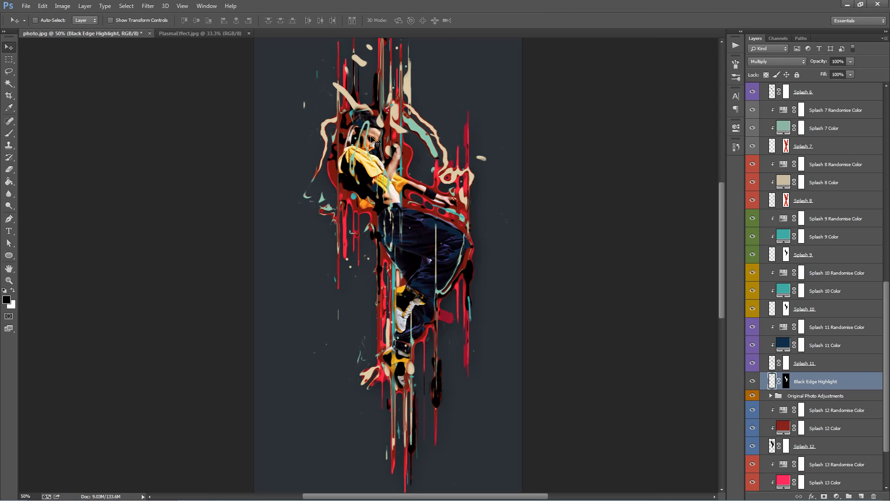
Step: Compare the artwork with and without the Black Edge Highlight layer, and leave that layer hidden
{"action": "left_click", "coordinate": [752, 381]}
{"action": "left_click", "coordinate": [753, 382]}
{"action": "left_click", "coordinate": [753, 382]}
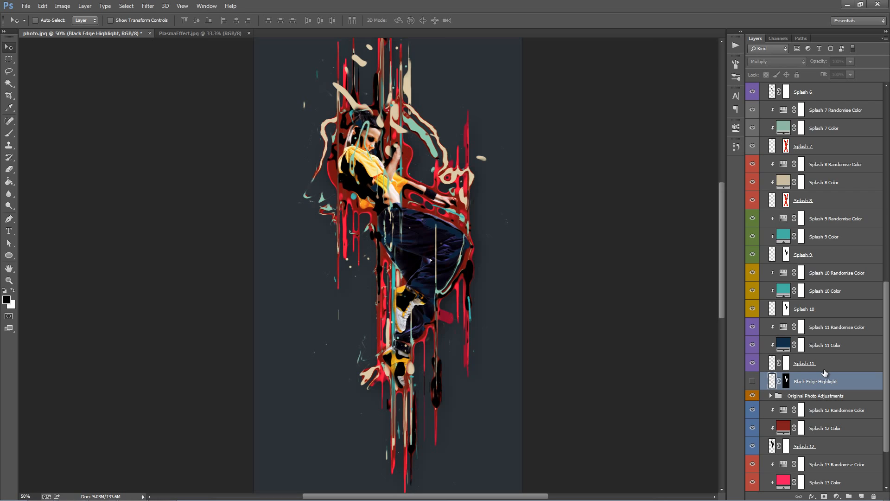
{"action": "left_click", "coordinate": [802, 364]}
{"action": "double_click", "coordinate": [784, 345]}
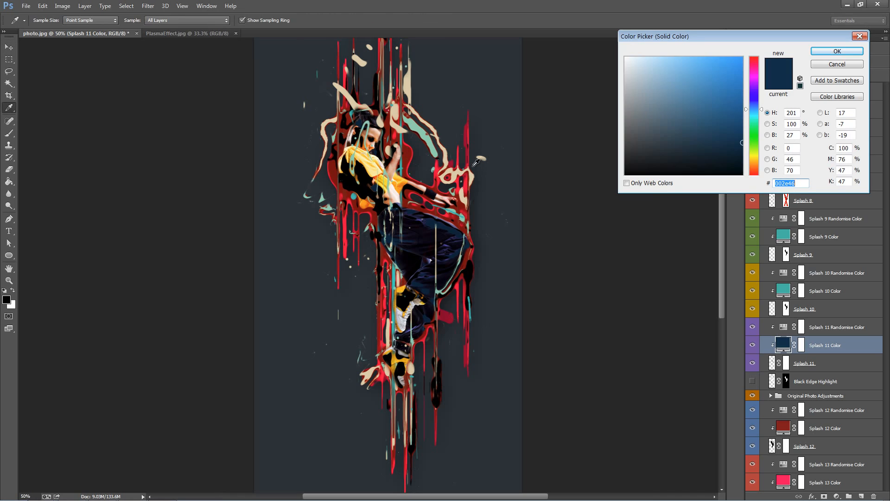
{"action": "left_click", "coordinate": [830, 65]}
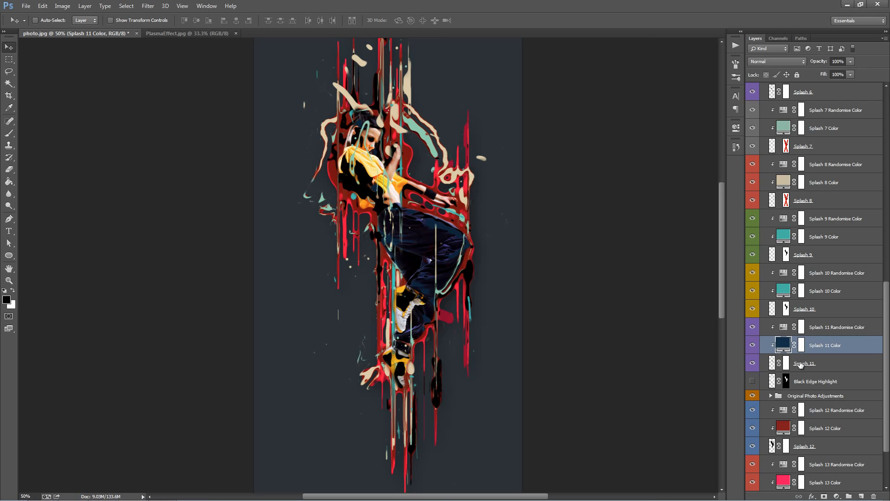
Step: Try moving the Splash 11 layer up and to the right on the canvas, and undo the move
{"action": "left_click", "coordinate": [798, 363]}
{"action": "left_click", "coordinate": [783, 344]}
{"action": "left_click_drag", "start_coordinate": [463, 215], "coordinate": [508, 175]}
{"action": "left_click", "coordinate": [827, 368]}
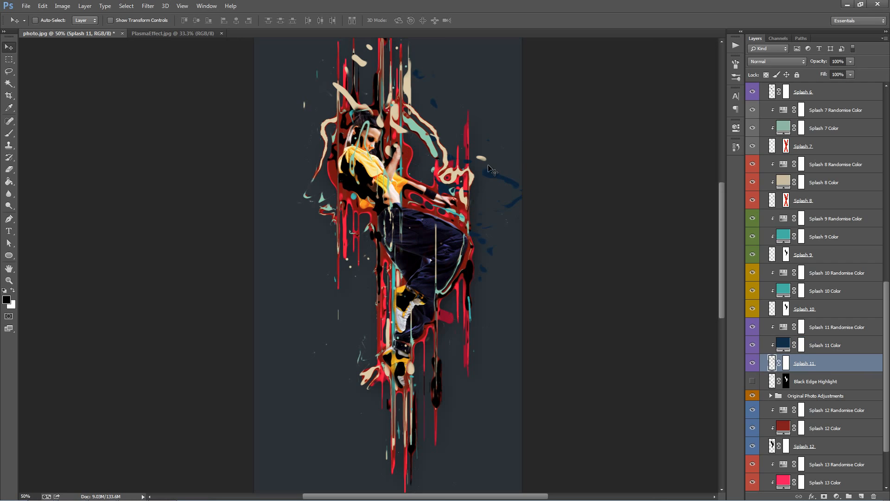
{"action": "key", "text": "ctrl+z"}
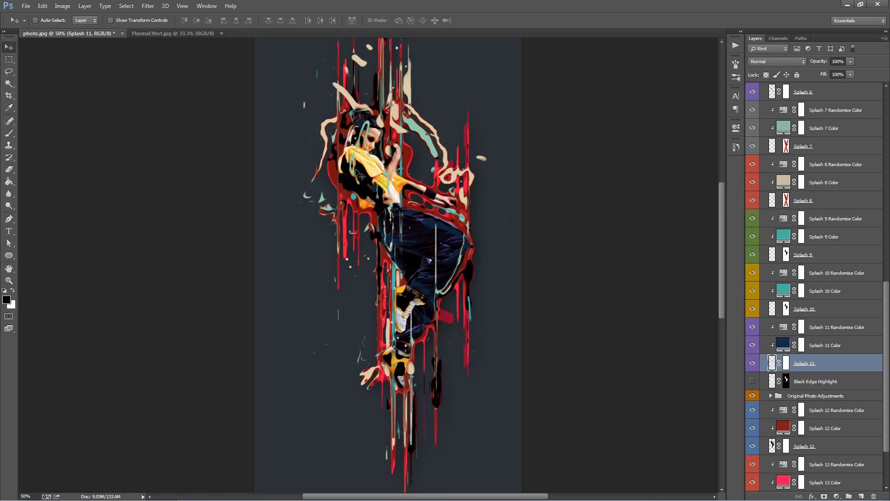
Step: Try filling the Splash 11 Color layer with the dark red 790600 sampled from the splash beside the dancer
{"action": "double_click", "coordinate": [783, 347]}
{"action": "left_click", "coordinate": [408, 157]}
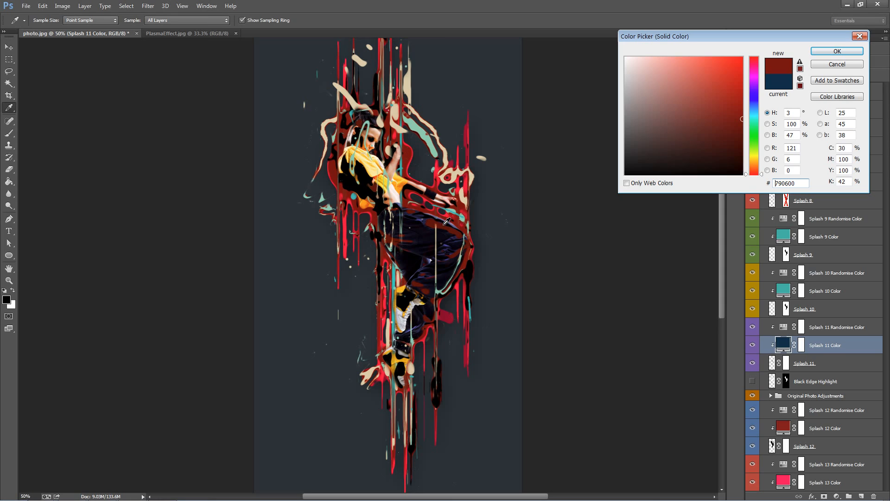
{"action": "left_click", "coordinate": [837, 51]}
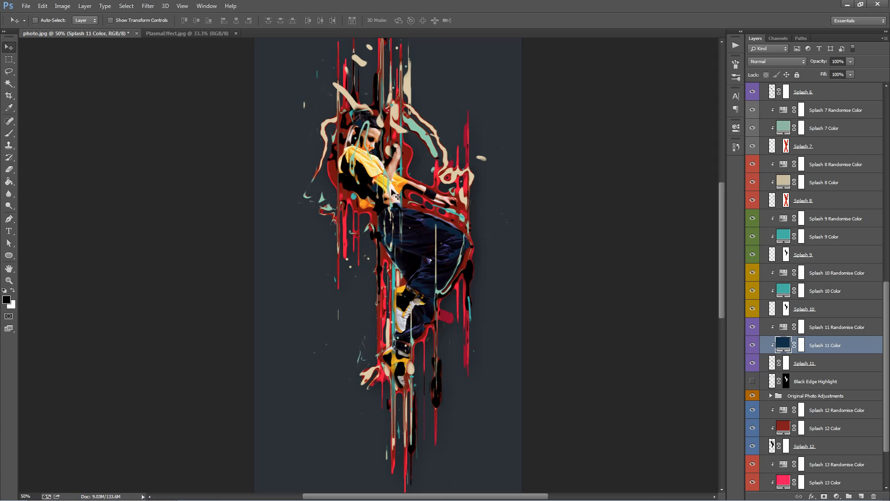
Step: Set the Splash 11 Color layer's fill to the dark red 7a0800 sampled from the splash beside the dancer
{"action": "double_click", "coordinate": [784, 343]}
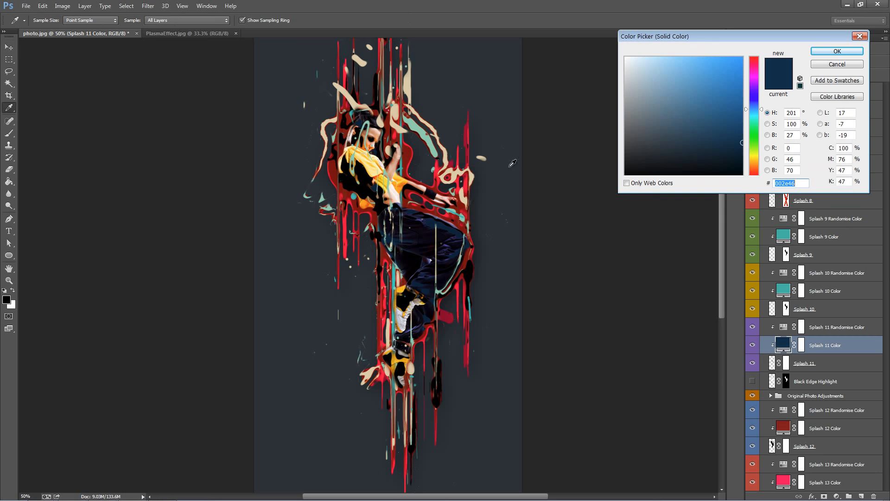
{"action": "left_click", "coordinate": [407, 161]}
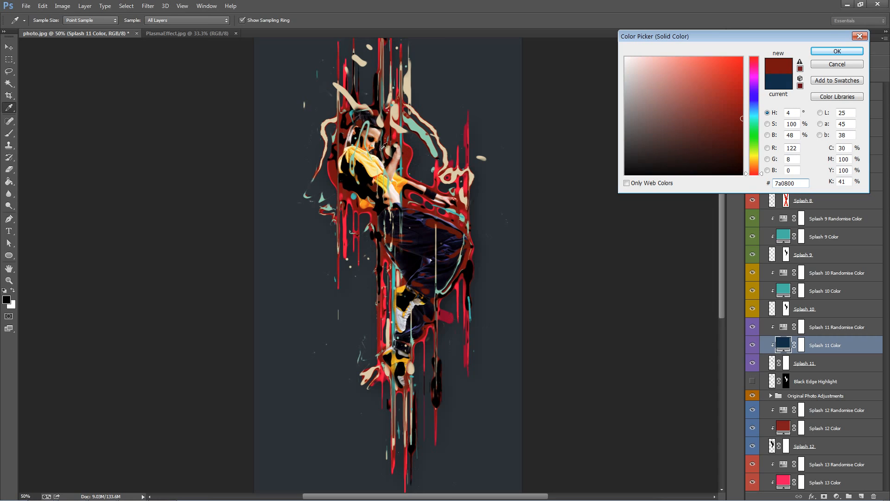
{"action": "left_click", "coordinate": [852, 52]}
Step: Change the Splash 10 Color layer's fill from teal to a fully saturated bright red
{"action": "scroll", "coordinate": [753, 364], "scroll_direction": "up", "scroll_amount": 3}
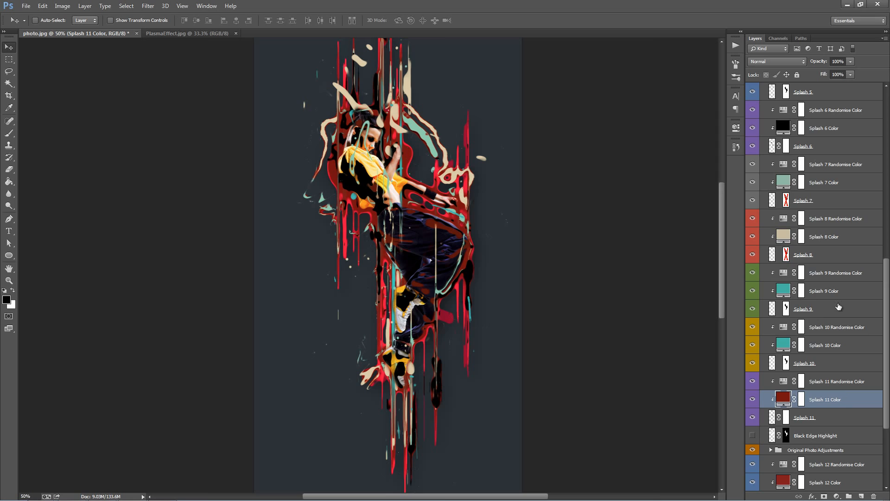
{"action": "left_click", "coordinate": [782, 346]}
{"action": "double_click", "coordinate": [782, 346]}
{"action": "left_click", "coordinate": [752, 57]}
{"action": "left_click", "coordinate": [742, 57]}
{"action": "left_click", "coordinate": [837, 52]}
Step: Toggle the Splash 9 layer to locate its splashes and change the Splash 9 Color fill to red ff0012
{"action": "left_click", "coordinate": [753, 308]}
{"action": "left_click", "coordinate": [754, 308]}
{"action": "left_click", "coordinate": [753, 309]}
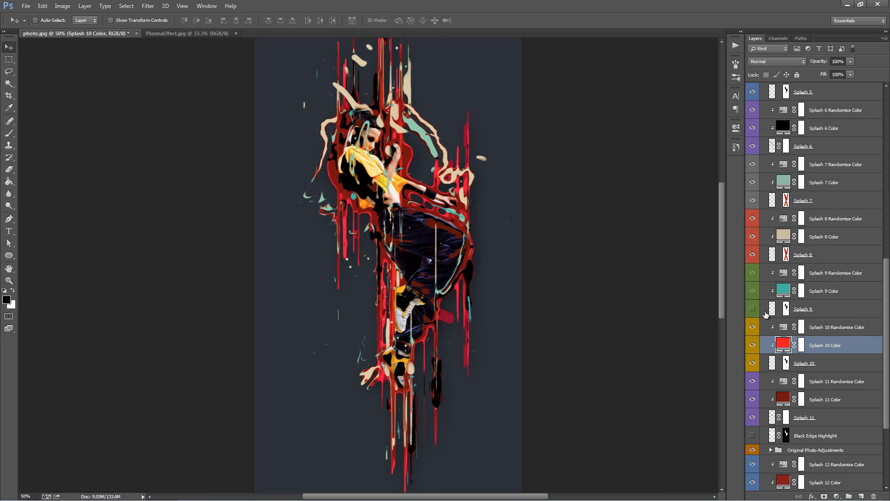
{"action": "scroll", "coordinate": [765, 313], "scroll_direction": "up", "scroll_amount": 1}
{"action": "left_click", "coordinate": [752, 327]}
{"action": "double_click", "coordinate": [783, 309]}
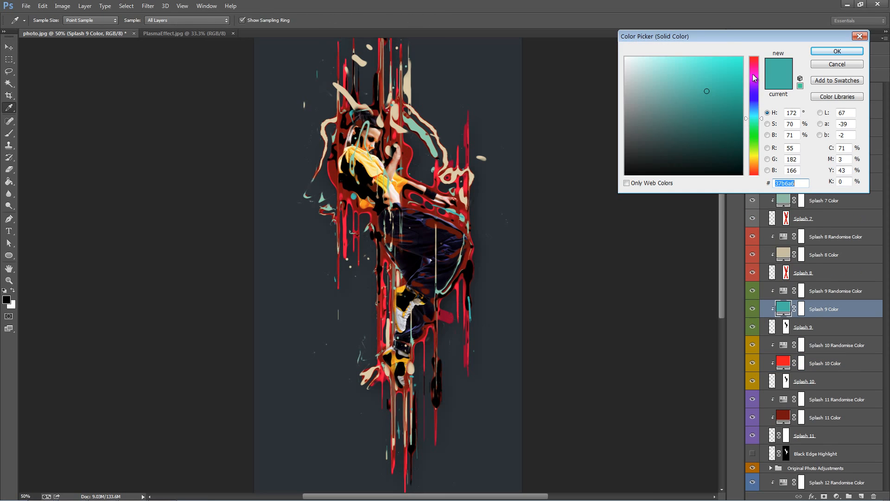
{"action": "type", "text": "ff0012"}
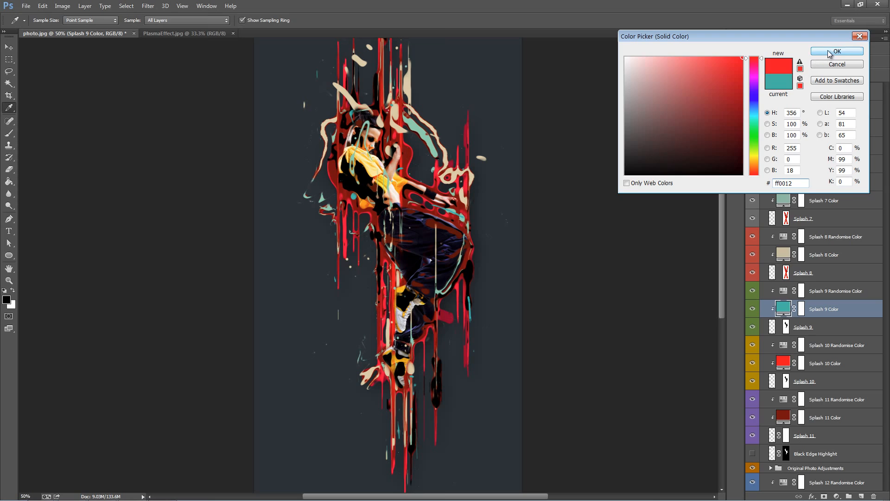
{"action": "left_click", "coordinate": [829, 54]}
Step: Toggle the Splash 8 layer to locate its splashes and change the Splash 8 Color fill to a bright orange-red
{"action": "scroll", "coordinate": [794, 334], "scroll_direction": "up", "scroll_amount": 3}
{"action": "left_click", "coordinate": [808, 329]}
{"action": "left_click", "coordinate": [753, 327]}
{"action": "left_click", "coordinate": [752, 327]}
{"action": "left_click", "coordinate": [753, 327]}
{"action": "left_click", "coordinate": [752, 327]}
{"action": "double_click", "coordinate": [782, 309]}
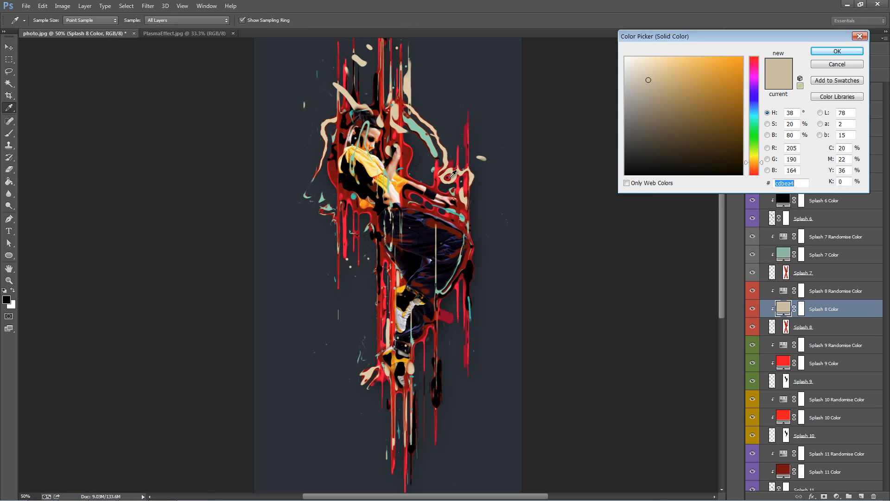
{"action": "left_click", "coordinate": [407, 157]}
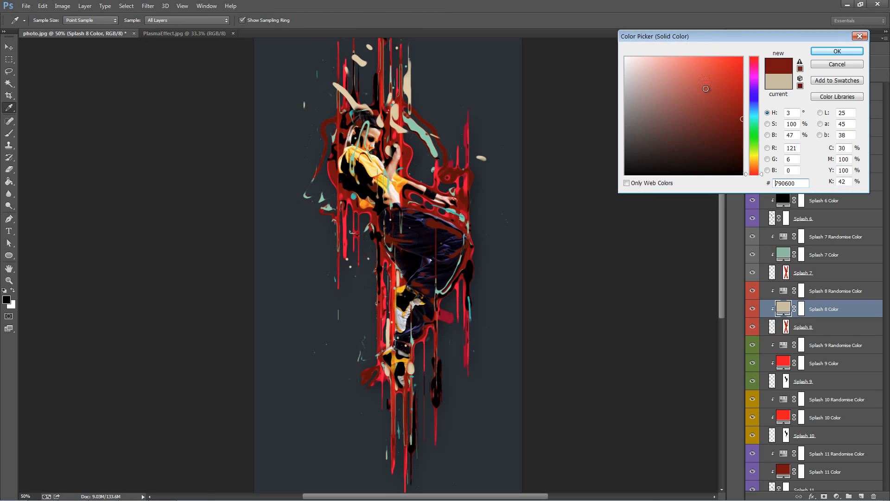
{"action": "left_click", "coordinate": [736, 71]}
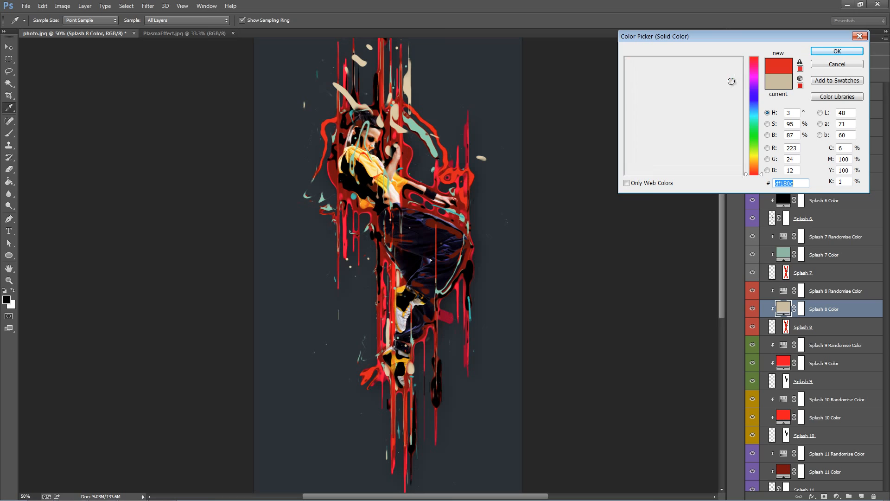
{"action": "left_click_drag", "start_coordinate": [731, 84], "coordinate": [730, 72]}
{"action": "left_click", "coordinate": [837, 51]}
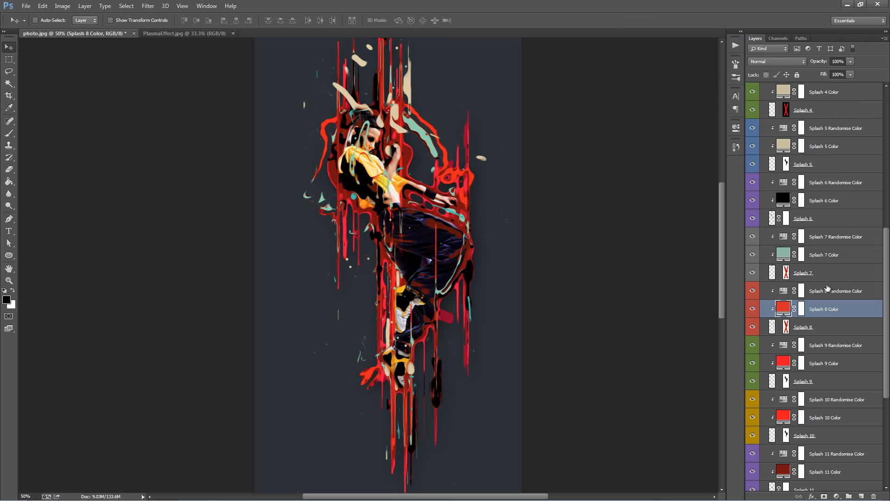
Step: Enable the Splash 8 layer's mask, switching it off and on again to compare the splashes over the dancer
{"action": "left_click", "coordinate": [811, 324]}
{"action": "scroll", "coordinate": [811, 313], "scroll_direction": "down", "scroll_amount": 3}
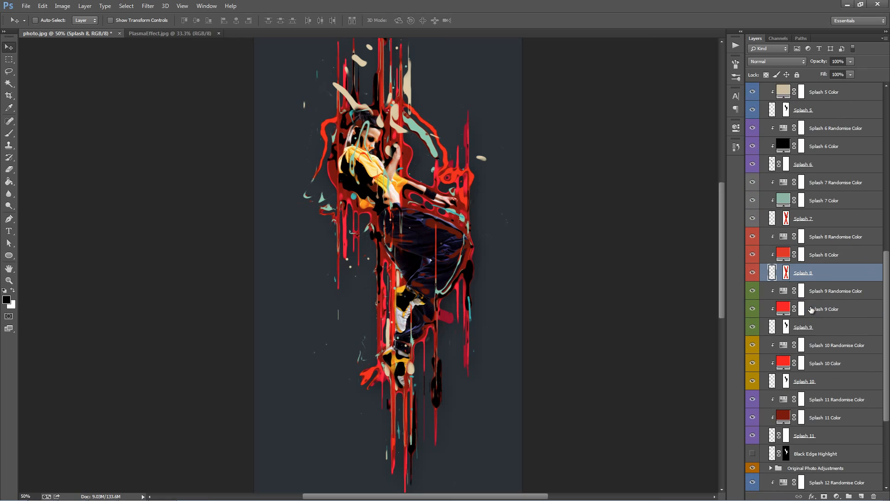
{"action": "left_click", "coordinate": [786, 272]}
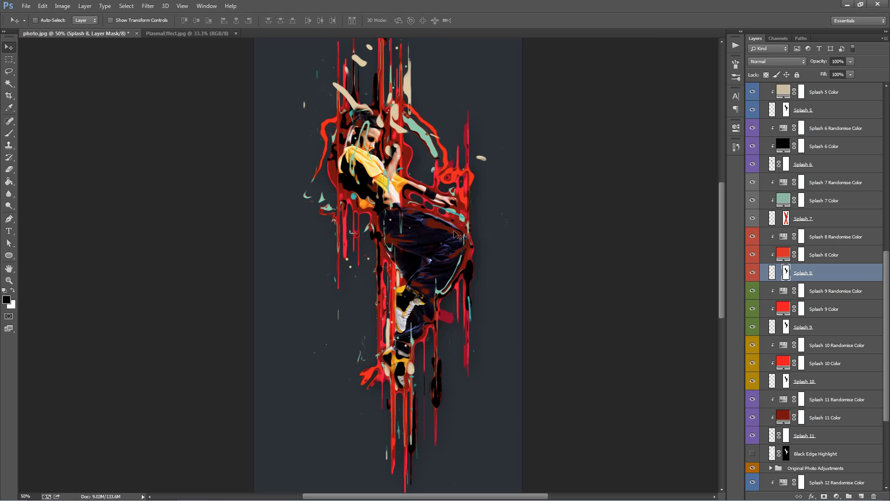
{"action": "left_click", "coordinate": [786, 273], "text": "shift"}
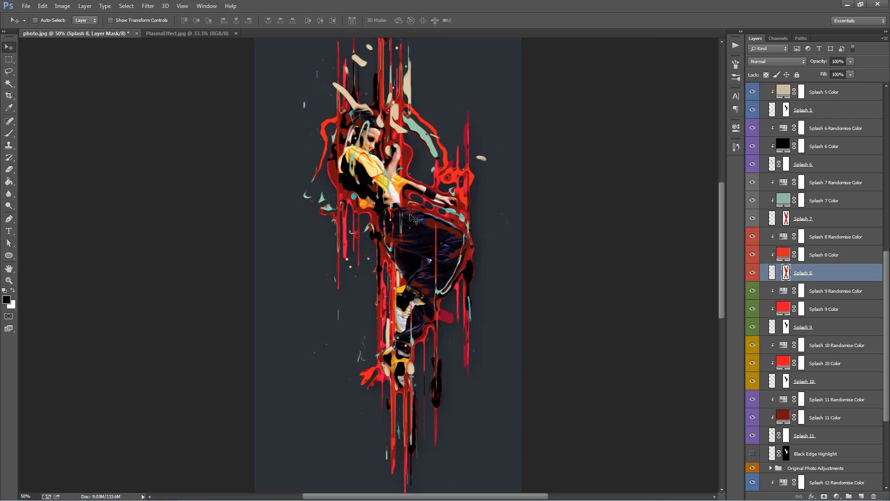
{"action": "left_click", "coordinate": [786, 274], "text": "shift"}
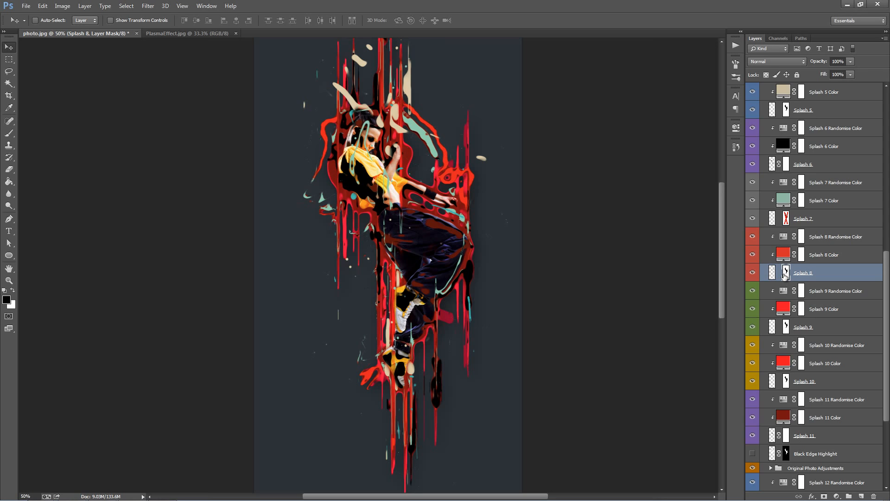
Step: Paint white on the Splash 8 mask with an enlarged brush to bring splashes back over the dancer's lower legs
{"action": "key", "text": "b"}
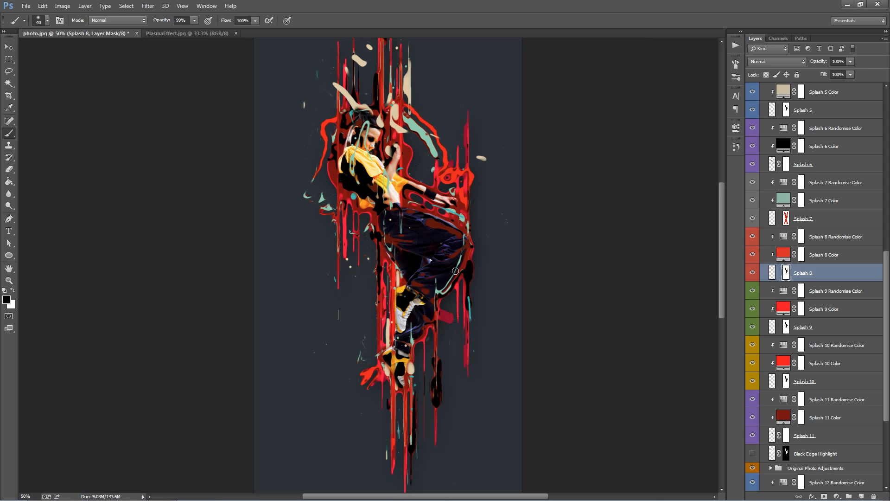
{"action": "key", "text": "]"}
{"action": "key", "text": "]"}
{"action": "key", "text": "]"}
{"action": "key", "text": "]"}
{"action": "key", "text": "]"}
{"action": "key", "text": "]"}
{"action": "key", "text": "]"}
{"action": "key", "text": "]"}
{"action": "key", "text": "]"}
{"action": "key", "text": "]"}
{"action": "key", "text": "x"}
{"action": "left_click_drag", "start_coordinate": [430, 265], "coordinate": [436, 311]}
{"action": "key", "text": "v"}
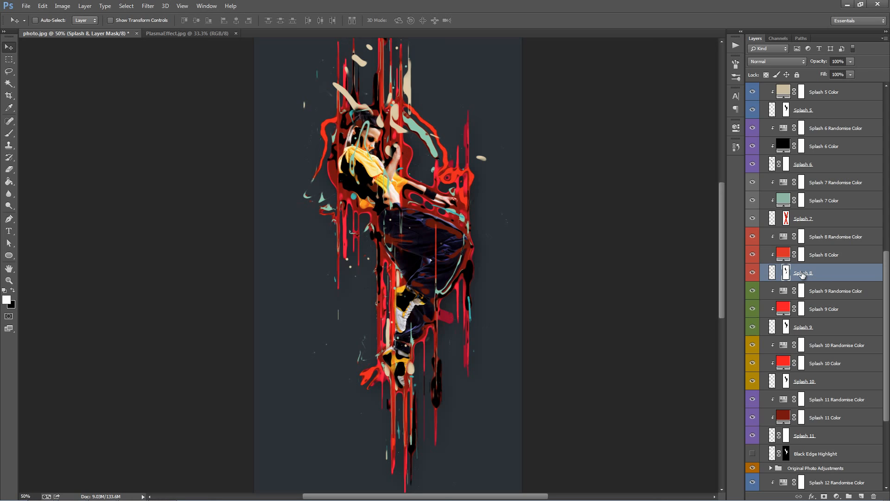
Step: Toggle the Splash 7 layer to locate its splashes and change the Splash 7 Color fill to the sampled bright red ef1700
{"action": "left_click", "coordinate": [823, 259]}
{"action": "scroll", "coordinate": [814, 270], "scroll_direction": "up", "scroll_amount": 4}
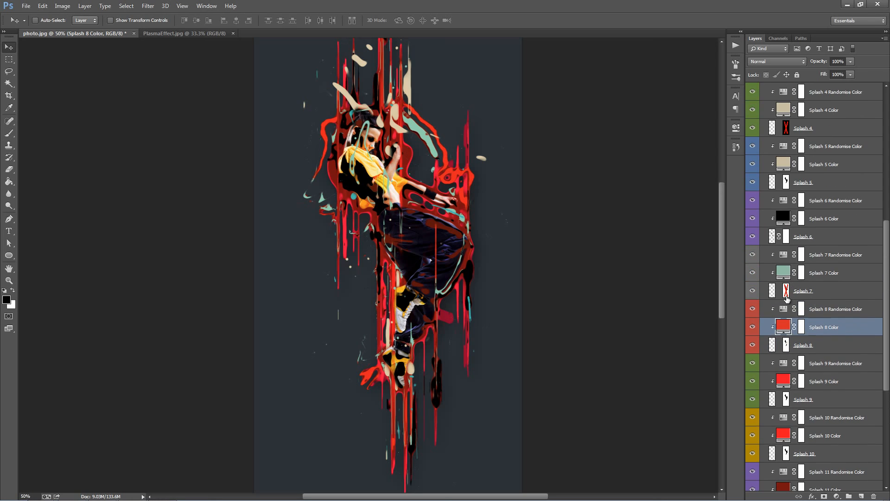
{"action": "left_click", "coordinate": [754, 292]}
{"action": "left_click", "coordinate": [754, 292]}
{"action": "left_click", "coordinate": [754, 292]}
{"action": "left_click", "coordinate": [754, 292]}
{"action": "scroll", "coordinate": [766, 306], "scroll_direction": "up", "scroll_amount": 1}
{"action": "double_click", "coordinate": [783, 291]}
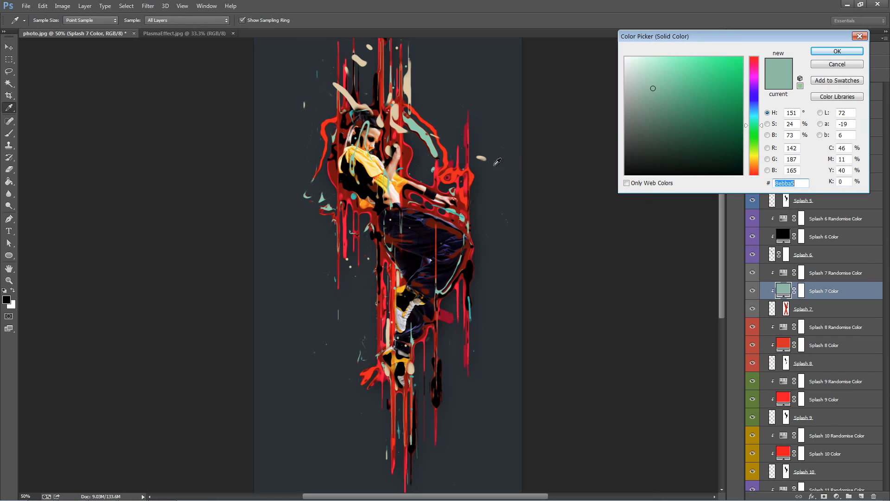
{"action": "left_click", "coordinate": [406, 154]}
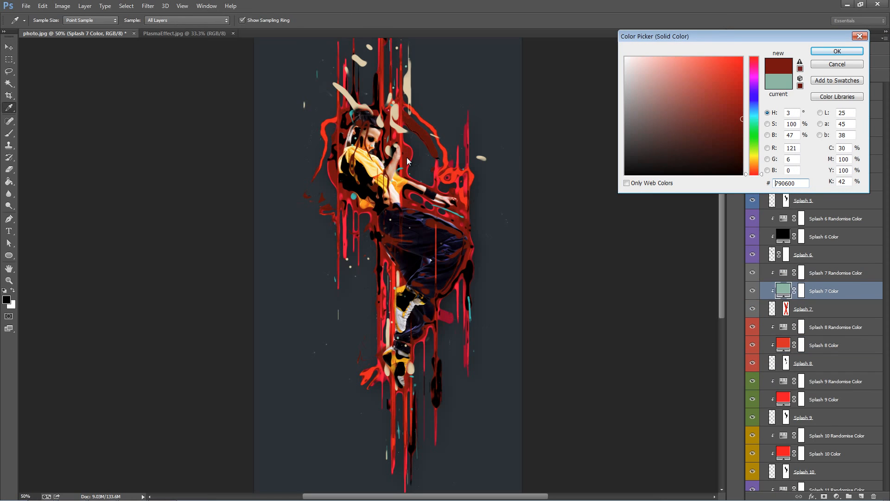
{"action": "left_click", "coordinate": [453, 168]}
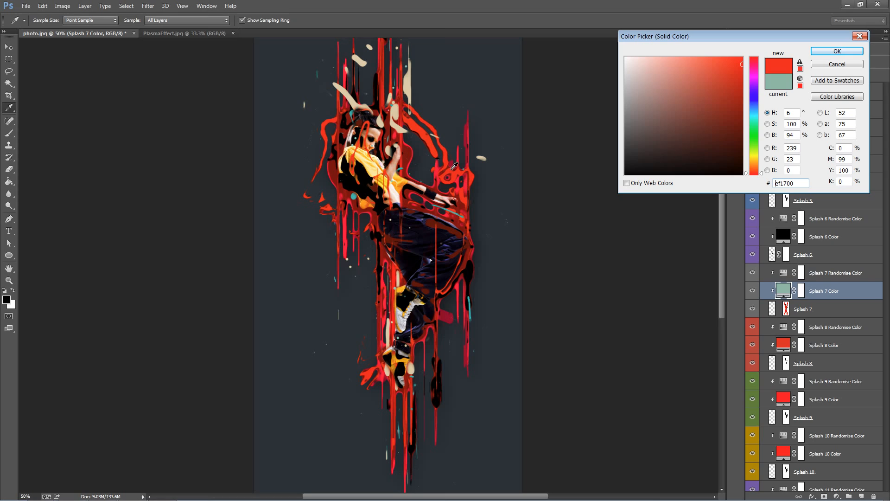
{"action": "left_click", "coordinate": [837, 51]}
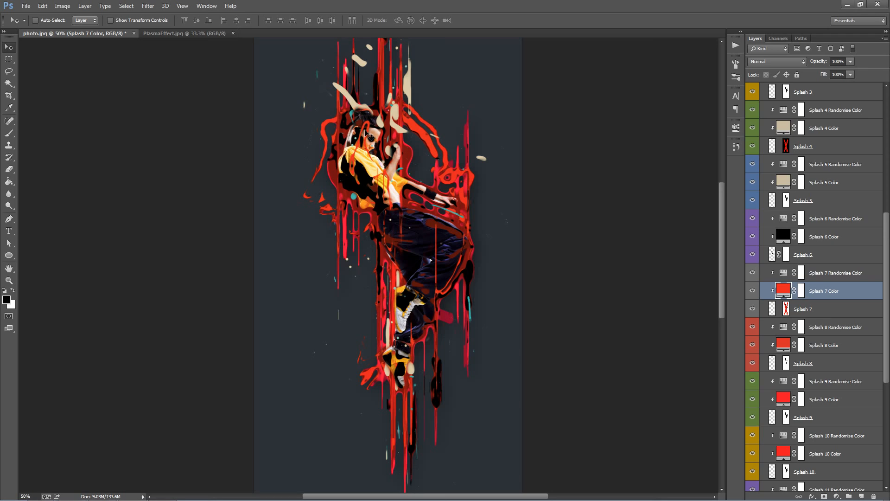
Step: Enable the Splash 7 layer's mask and paint white on it over the dancer's torso
{"action": "left_click", "coordinate": [786, 309]}
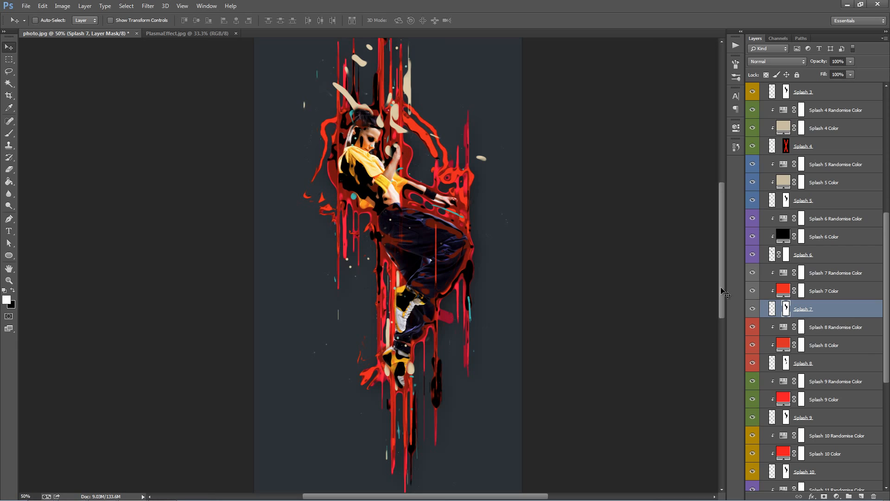
{"action": "key", "text": "b"}
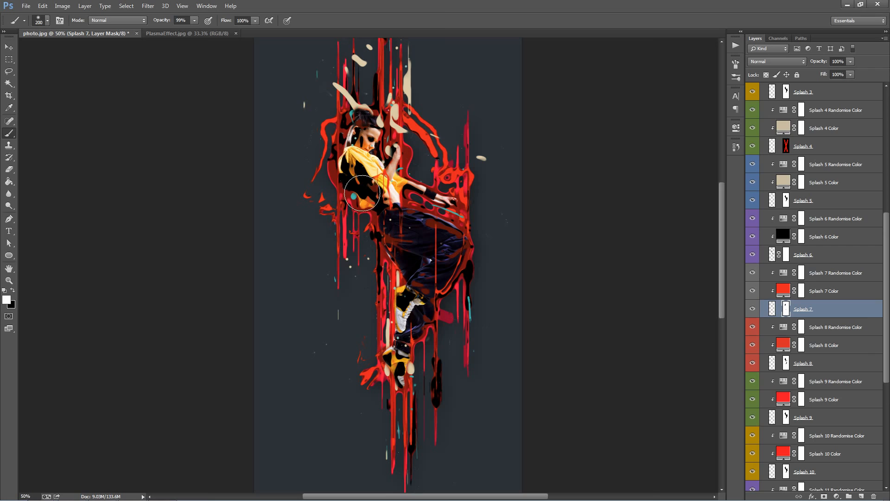
{"action": "mouse_move", "coordinate": [367, 172]}
{"action": "left_mouse_down"}
{"action": "mouse_move", "coordinate": [356, 118]}
{"action": "mouse_move", "coordinate": [358, 157]}
{"action": "mouse_move", "coordinate": [368, 105]}
{"action": "mouse_move", "coordinate": [353, 156]}
{"action": "mouse_move", "coordinate": [345, 149]}
{"action": "mouse_move", "coordinate": [379, 167]}
{"action": "mouse_move", "coordinate": [381, 188]}
{"action": "left_mouse_up"}
Step: Toggle the Splash 6 layer to locate its splashes and change the Splash 6 Color fill to dark brown 27100f
{"action": "scroll", "coordinate": [802, 301], "scroll_direction": "up", "scroll_amount": 2}
{"action": "left_click", "coordinate": [753, 291]}
{"action": "left_click", "coordinate": [753, 291]}
{"action": "left_click", "coordinate": [753, 291]}
{"action": "left_click", "coordinate": [753, 291]}
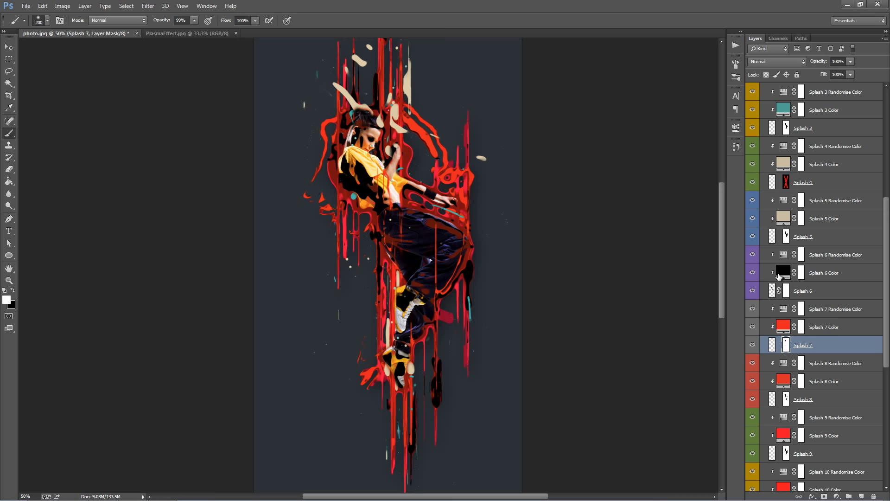
{"action": "left_click", "coordinate": [777, 272]}
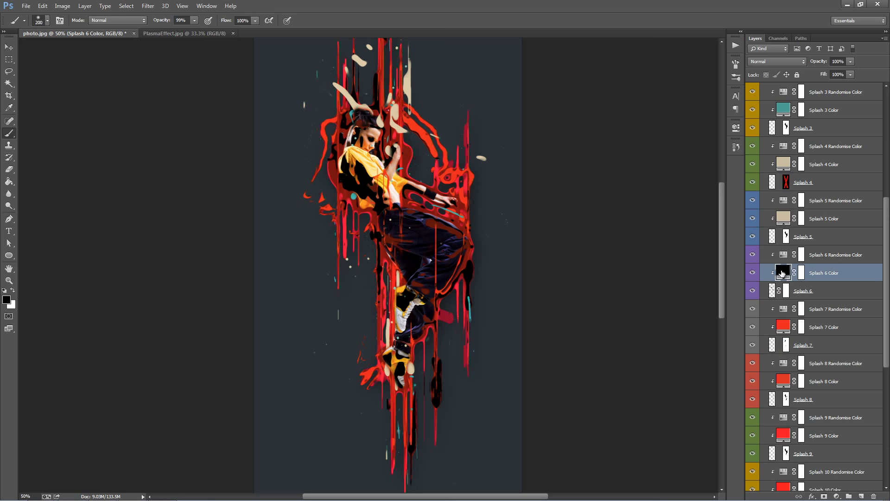
{"action": "double_click", "coordinate": [783, 273]}
{"action": "left_click", "coordinate": [625, 162]}
{"action": "left_click_drag", "start_coordinate": [635, 165], "coordinate": [612, 168]}
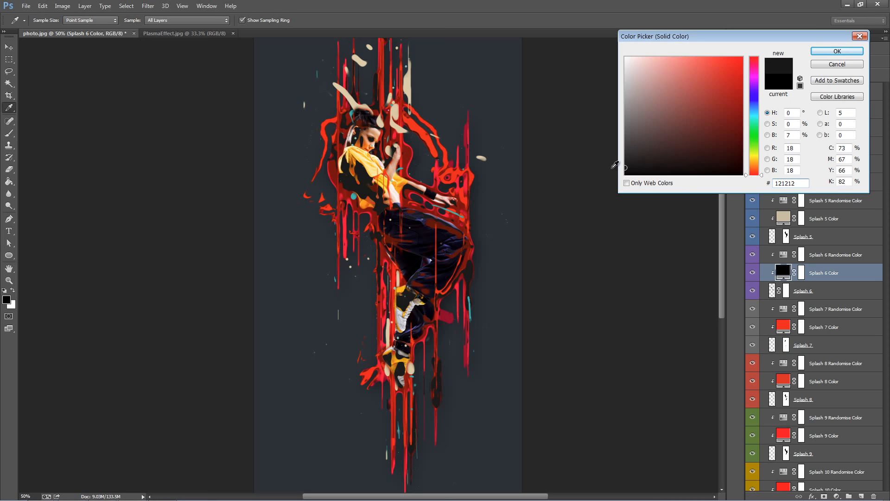
{"action": "left_click", "coordinate": [407, 158]}
{"action": "mouse_move", "coordinate": [737, 127]}
{"action": "left_mouse_down"}
{"action": "mouse_move", "coordinate": [717, 156]}
{"action": "mouse_move", "coordinate": [669, 149]}
{"action": "mouse_move", "coordinate": [709, 151]}
{"action": "mouse_move", "coordinate": [720, 139]}
{"action": "mouse_move", "coordinate": [603, 178]}
{"action": "left_mouse_up"}
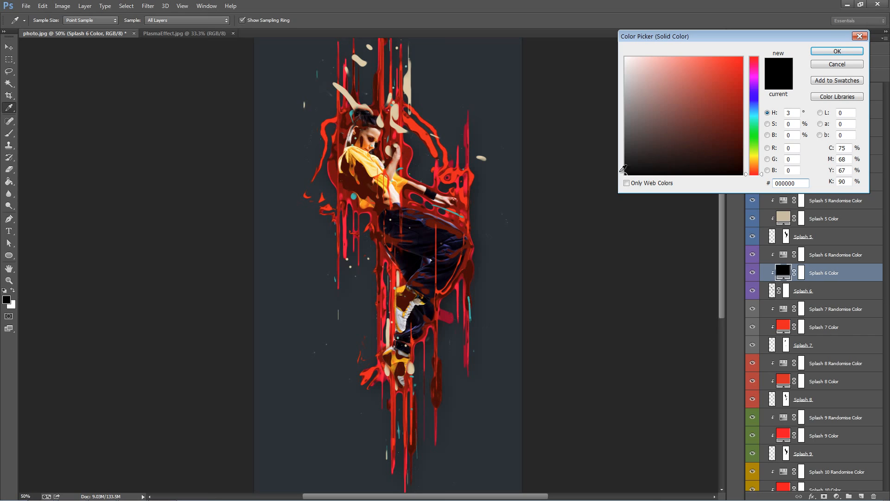
{"action": "left_click", "coordinate": [626, 154]}
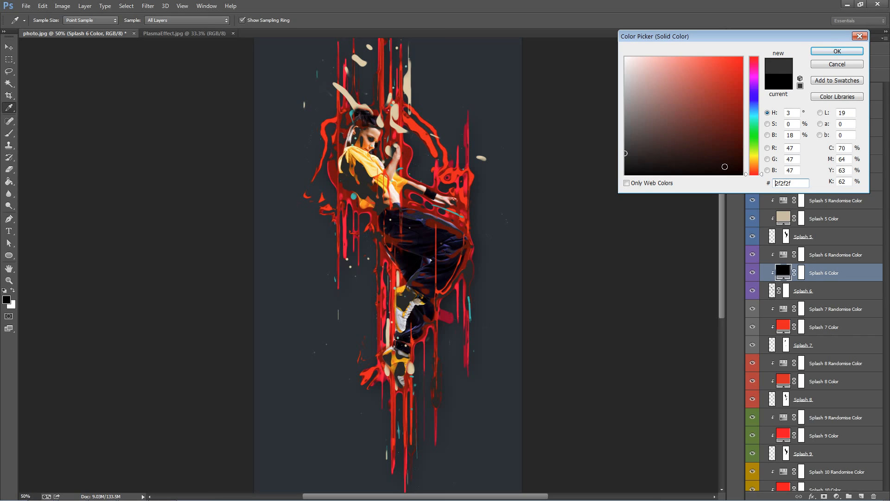
{"action": "left_click", "coordinate": [724, 156]}
{"action": "left_click", "coordinate": [707, 151]}
{"action": "left_click_drag", "start_coordinate": [706, 152], "coordinate": [698, 156]}
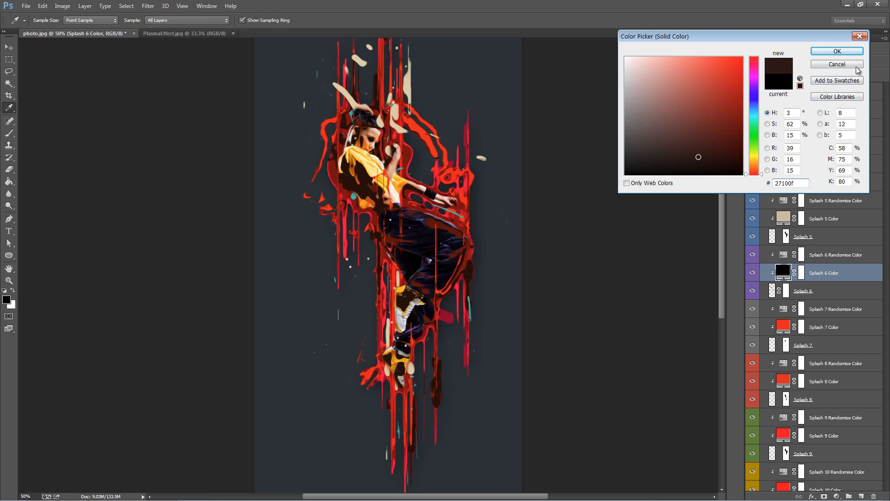
{"action": "left_click", "coordinate": [836, 51]}
Step: Toggle the Splash 5 layer to locate its splashes and view the finished PlasmaEffect.jpg document as a color reference
{"action": "scroll", "coordinate": [751, 273], "scroll_direction": "down", "scroll_amount": 1}
{"action": "left_click", "coordinate": [752, 272]}
{"action": "left_click", "coordinate": [751, 272]}
{"action": "left_click", "coordinate": [751, 273]}
{"action": "left_click", "coordinate": [752, 273]}
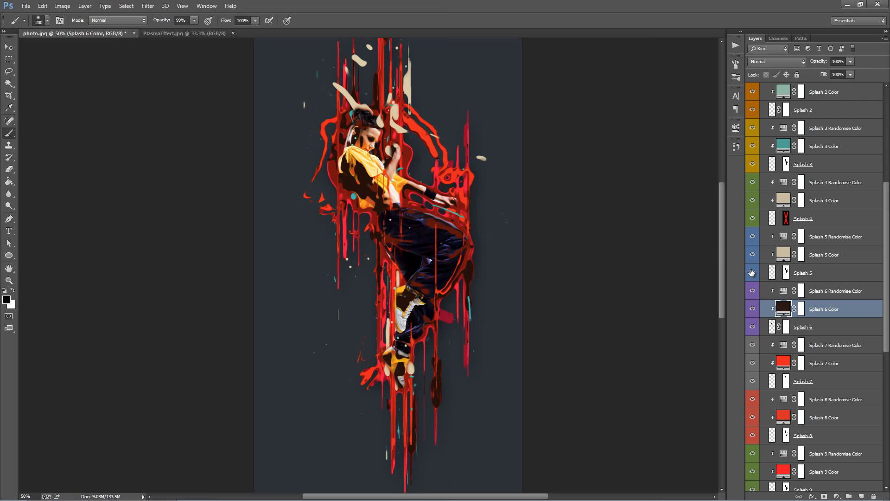
{"action": "left_click", "coordinate": [167, 41]}
{"action": "left_click", "coordinate": [481, 190]}
{"action": "key", "text": "v"}
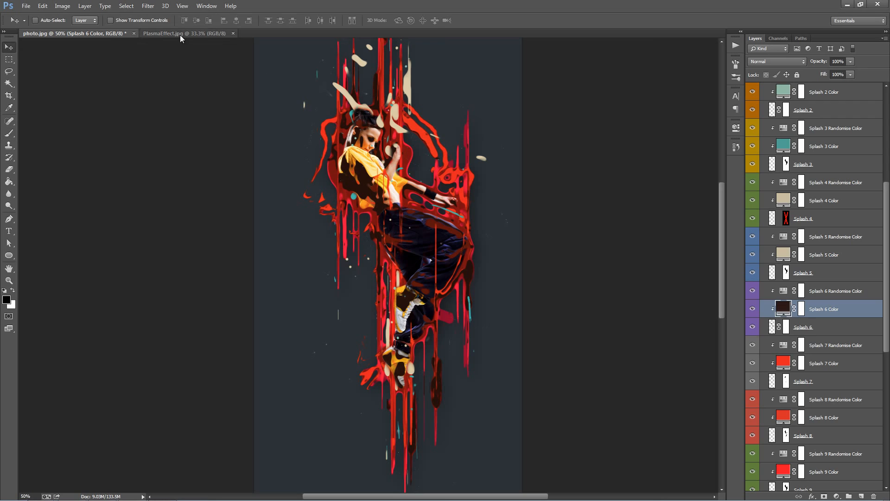
{"action": "left_click", "coordinate": [180, 35]}
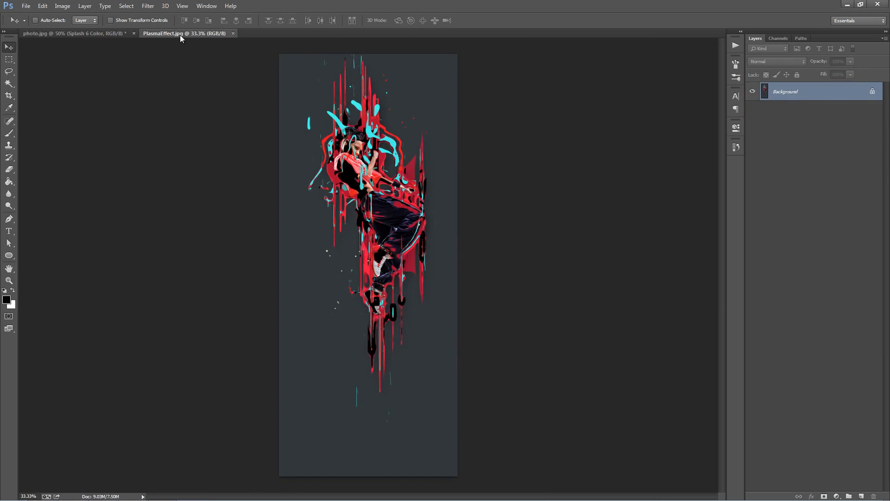
{"action": "left_click", "coordinate": [84, 35]}
Step: Toggle the Splash 5 layer once more and change the Splash 5 Color fill to saturated turquoise 00ffd2
{"action": "scroll", "coordinate": [759, 304], "scroll_direction": "down", "scroll_amount": 3}
{"action": "left_click", "coordinate": [753, 301]}
{"action": "left_click", "coordinate": [752, 301]}
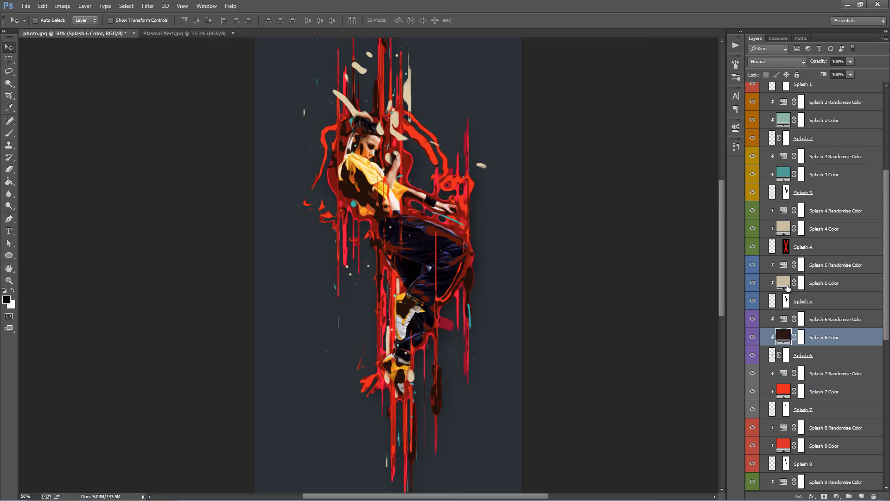
{"action": "double_click", "coordinate": [783, 282]}
{"action": "left_click_drag", "start_coordinate": [747, 138], "coordinate": [761, 39]}
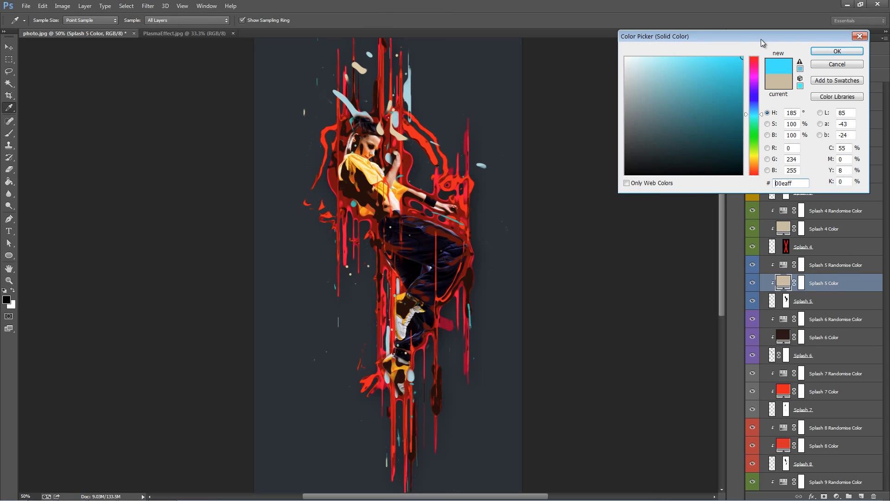
{"action": "left_click_drag", "start_coordinate": [755, 124], "coordinate": [754, 119]}
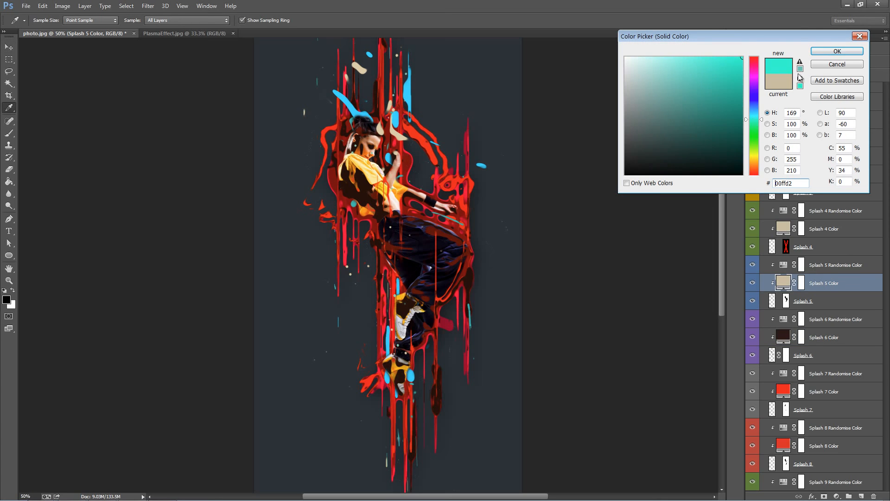
{"action": "left_click", "coordinate": [835, 51]}
Step: Toggle the Splash 4 layer and change the Splash 4 Color fill to cyan 00ffe2 sampled from the splash above the dancer
{"action": "key", "text": "v"}
{"action": "scroll", "coordinate": [760, 278], "scroll_direction": "up", "scroll_amount": 2}
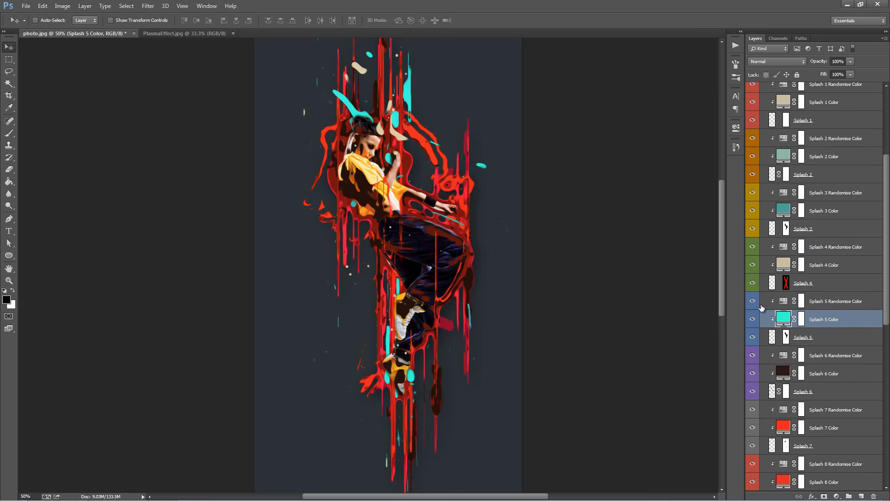
{"action": "left_click", "coordinate": [753, 283]}
{"action": "left_click", "coordinate": [753, 283]}
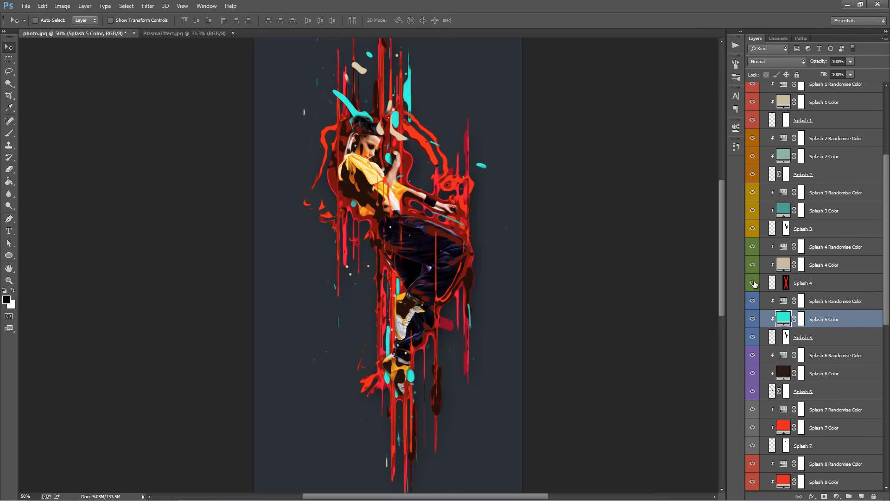
{"action": "double_click", "coordinate": [783, 265]}
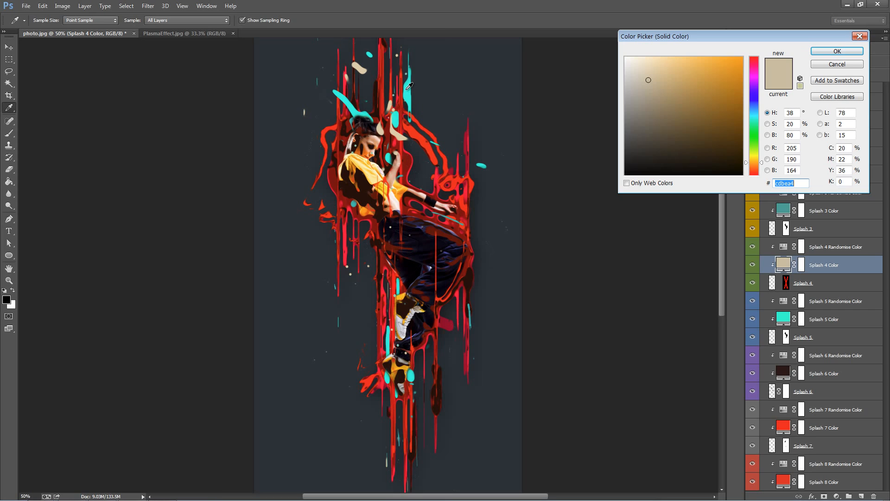
{"action": "left_click", "coordinate": [407, 88]}
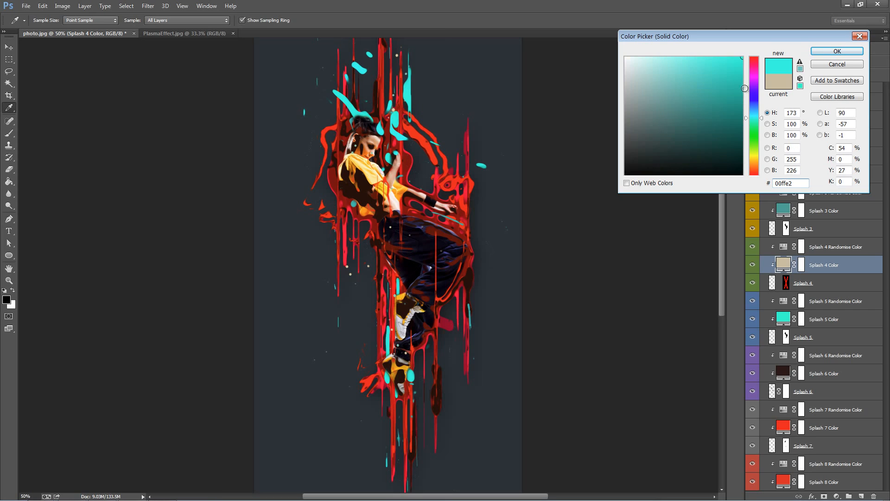
{"action": "left_click", "coordinate": [837, 52]}
Step: Change the Splash 3 Color layer's fill to cyan 00ffe2 sampled from the splash above the dancer
{"action": "key", "text": "v"}
{"action": "scroll", "coordinate": [766, 264], "scroll_direction": "up", "scroll_amount": 2}
{"action": "left_click", "coordinate": [753, 265]}
{"action": "double_click", "coordinate": [781, 251]}
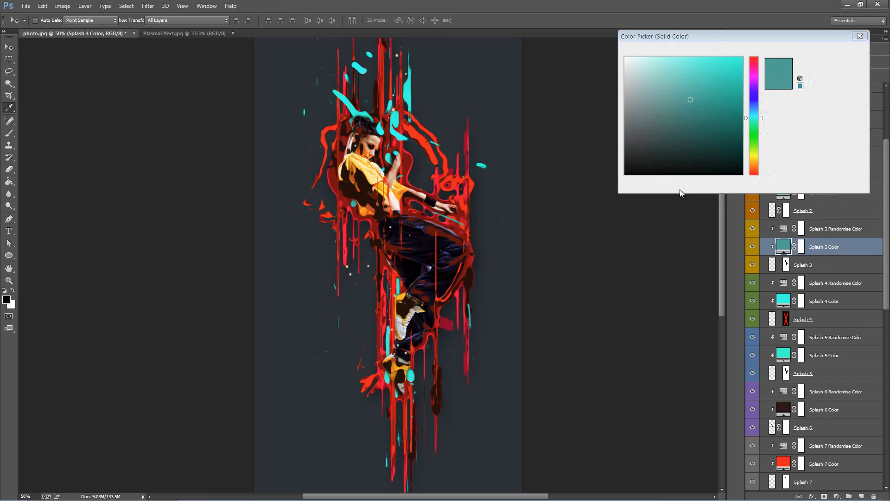
{"action": "left_click", "coordinate": [410, 89]}
{"action": "left_click", "coordinate": [836, 51]}
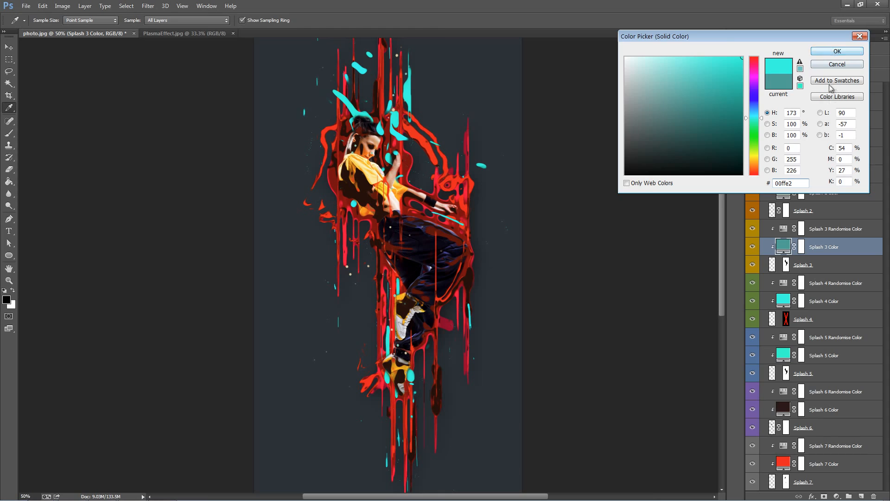
{"action": "key", "text": "v"}
Step: Change the Splash 2 Color fill to orange-red ed2000 sampled from the arc beside the dancer, and select the Splash 2 layer
{"action": "scroll", "coordinate": [796, 224], "scroll_direction": "up", "scroll_amount": 3}
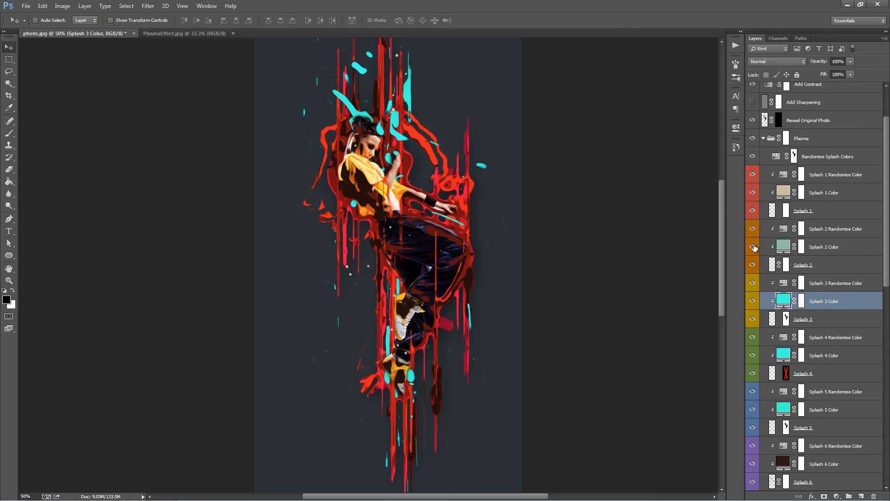
{"action": "double_click", "coordinate": [783, 249]}
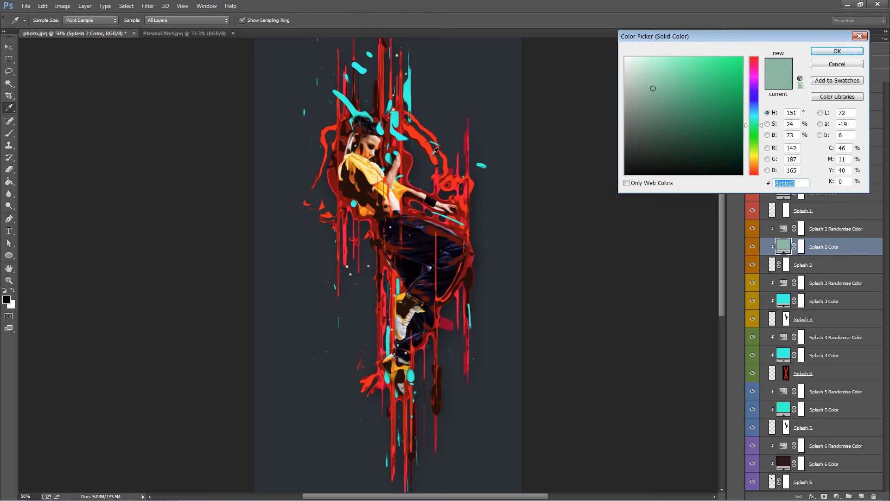
{"action": "left_click", "coordinate": [431, 155]}
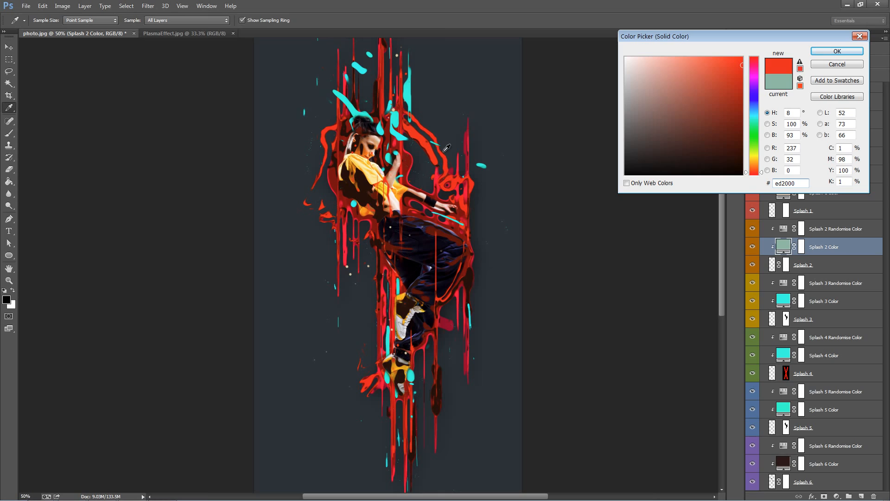
{"action": "left_click", "coordinate": [836, 52]}
{"action": "key", "text": "v"}
{"action": "scroll", "coordinate": [806, 242], "scroll_direction": "up", "scroll_amount": 2}
{"action": "scroll", "coordinate": [805, 242], "scroll_direction": "down", "scroll_amount": 1}
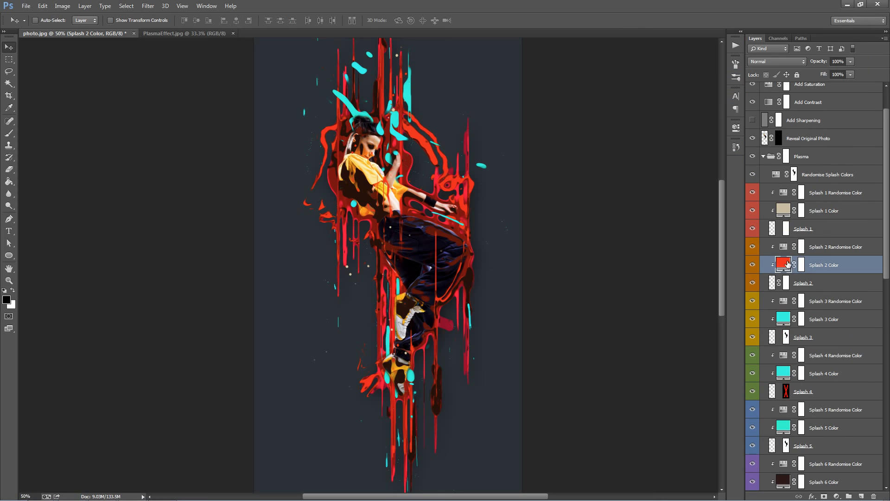
{"action": "left_click", "coordinate": [835, 284]}
{"action": "left_click_drag", "start_coordinate": [430, 180], "coordinate": [462, 134]}
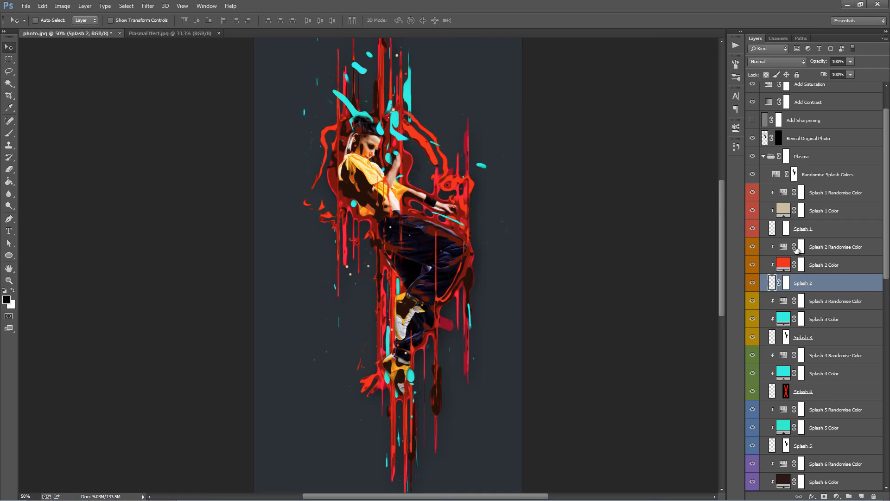
Step: Change the Splash 1 Color fill to orange-red ed2000 sampled from the arc beside the dancer
{"action": "double_click", "coordinate": [787, 214]}
{"action": "left_click", "coordinate": [410, 90]}
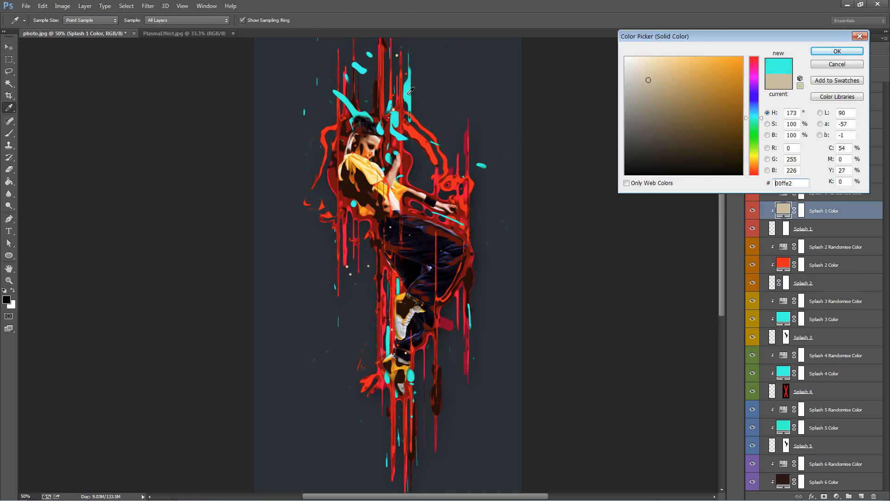
{"action": "left_click", "coordinate": [432, 158]}
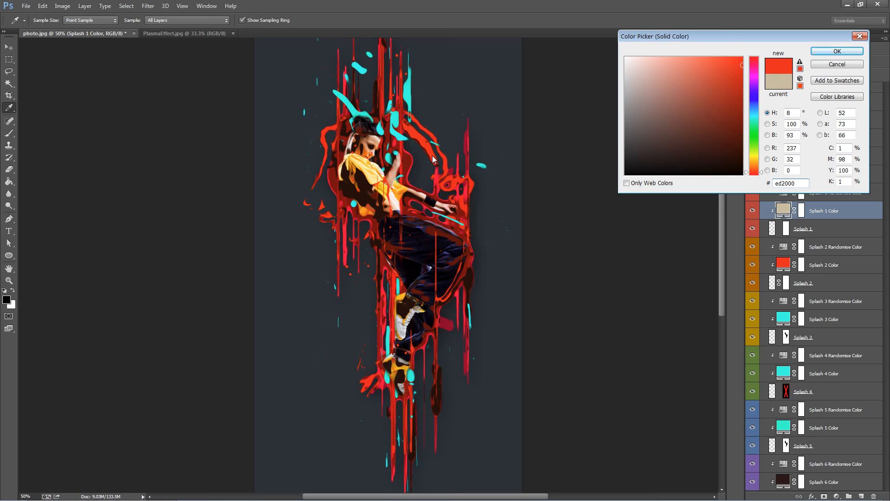
{"action": "key", "text": "Return"}
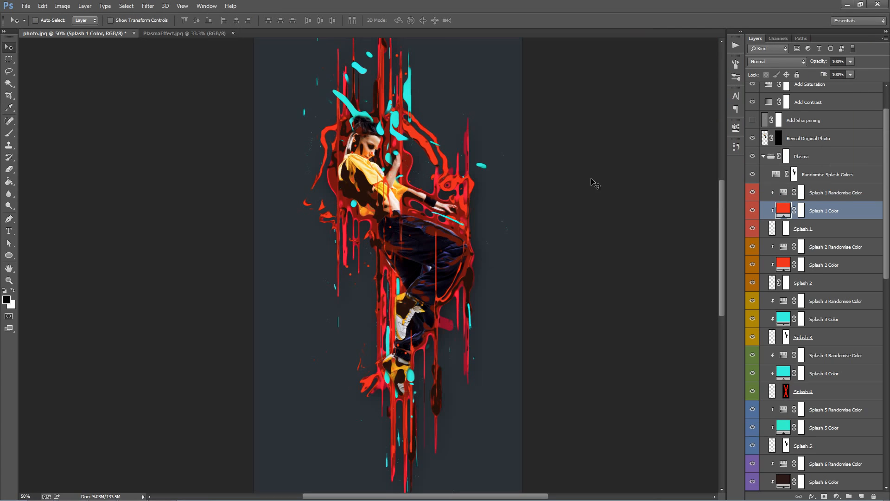
Step: Select the Splash 2 layer with its Color and Randomise Color layers and group the three together
{"action": "left_click", "coordinate": [835, 283]}
{"action": "left_click", "coordinate": [832, 269]}
{"action": "left_click", "coordinate": [821, 233]}
{"action": "left_click", "coordinate": [828, 253]}
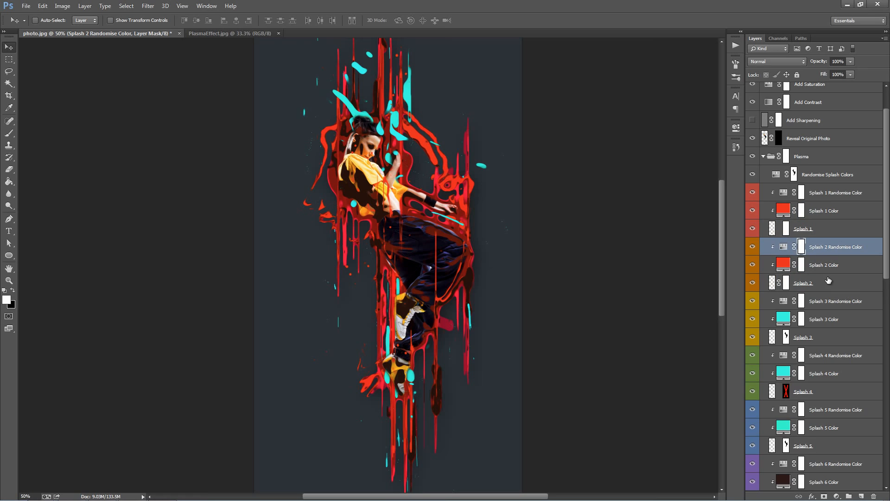
{"action": "left_click", "coordinate": [823, 279]}
{"action": "left_click", "coordinate": [822, 263]}
{"action": "left_click", "coordinate": [826, 252]}
{"action": "left_click", "coordinate": [827, 290], "text": "shift"}
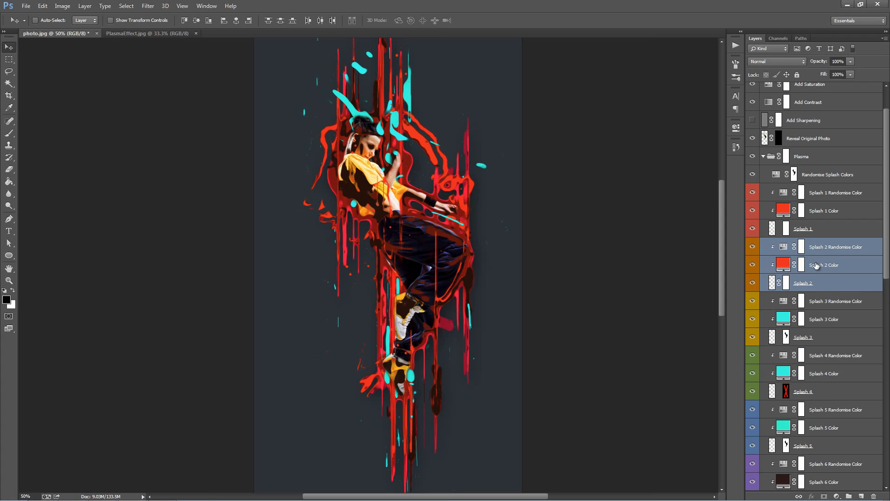
{"action": "key", "text": "ctrl+g"}
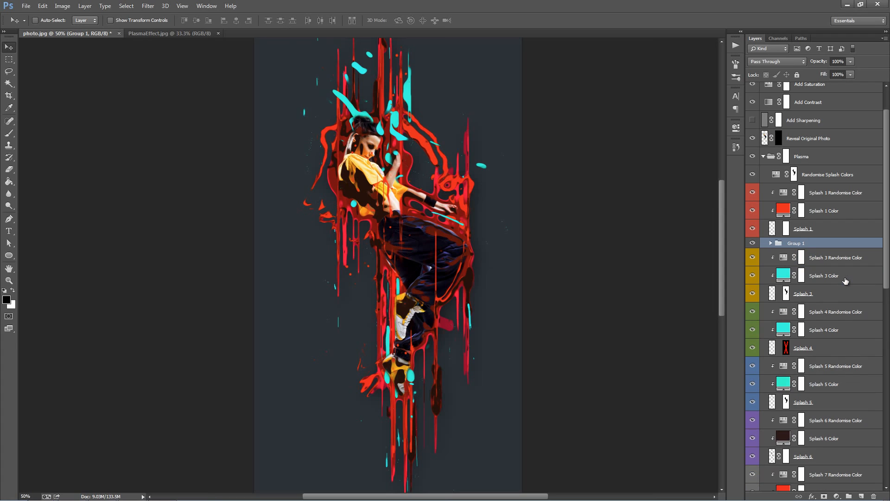
Step: Duplicate the Splash 2 group twice and move the copies to scatter extra splatter dots around the dancer
{"action": "right_click", "coordinate": [810, 243]}
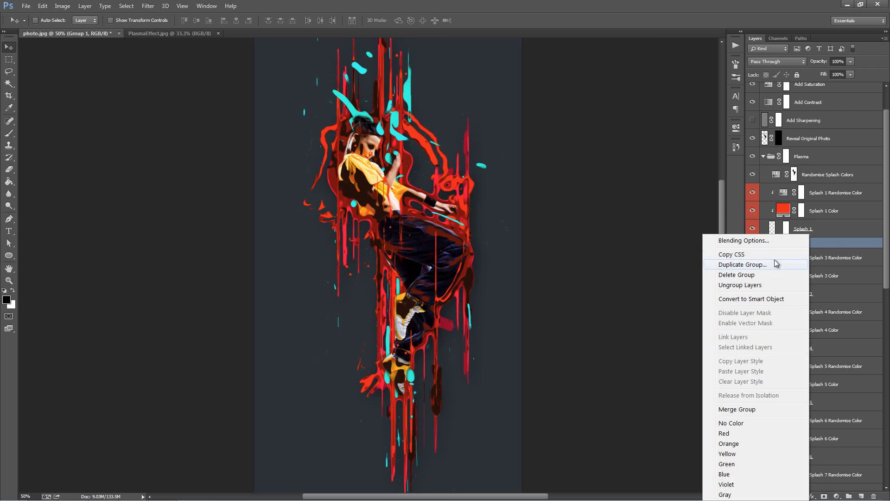
{"action": "left_click", "coordinate": [772, 261]}
{"action": "left_click", "coordinate": [527, 151]}
{"action": "mouse_move", "coordinate": [491, 173]}
{"action": "left_mouse_down"}
{"action": "mouse_move", "coordinate": [446, 212]}
{"action": "mouse_move", "coordinate": [482, 167]}
{"action": "mouse_move", "coordinate": [503, 172]}
{"action": "mouse_move", "coordinate": [496, 167]}
{"action": "left_mouse_up"}
{"action": "left_click_drag", "start_coordinate": [394, 224], "coordinate": [391, 311]}
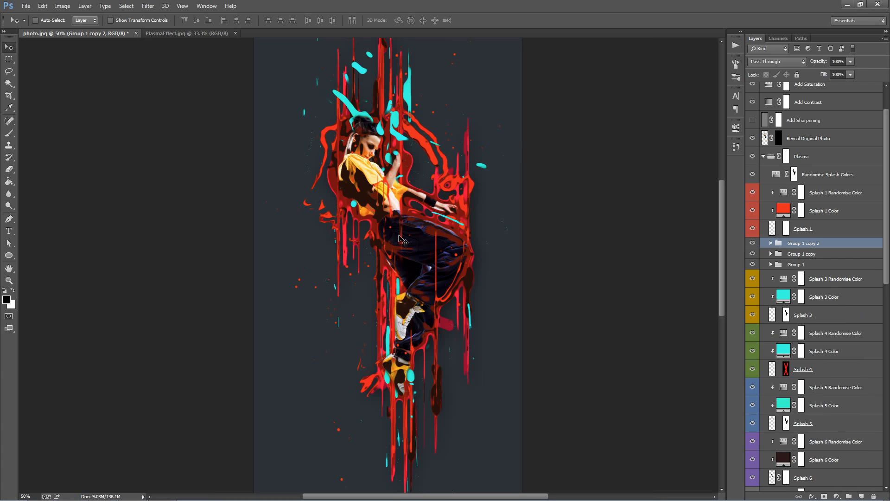
Step: Preview a hue of -180 on the Randomise Splash Colors adjustment and set the hue to +1
{"action": "scroll", "coordinate": [832, 291], "scroll_direction": "up", "scroll_amount": 2}
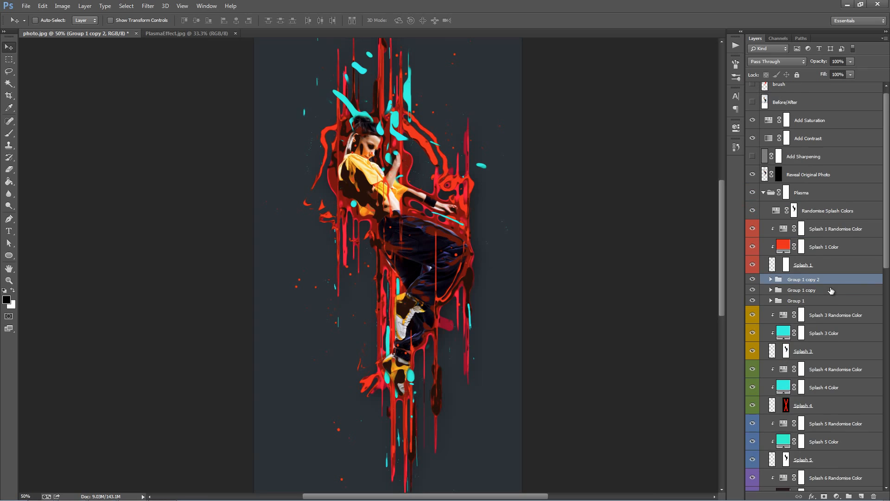
{"action": "left_click", "coordinate": [820, 247]}
{"action": "left_click", "coordinate": [840, 211]}
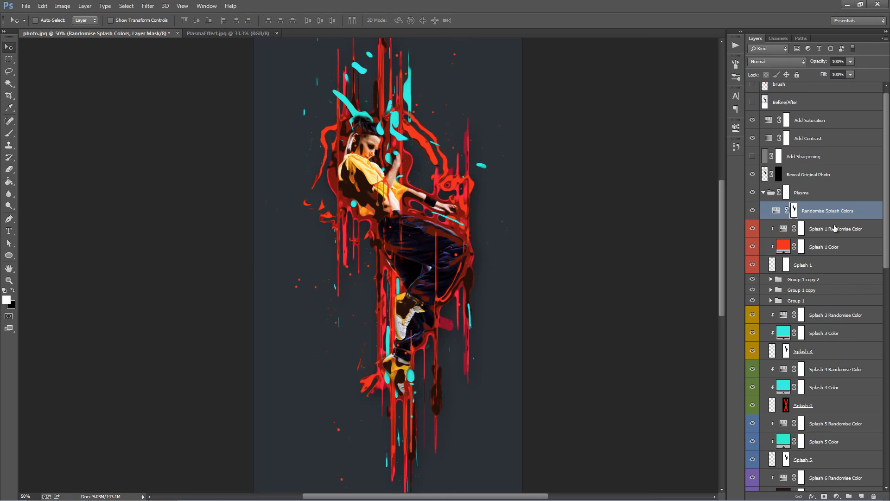
{"action": "double_click", "coordinate": [777, 212]}
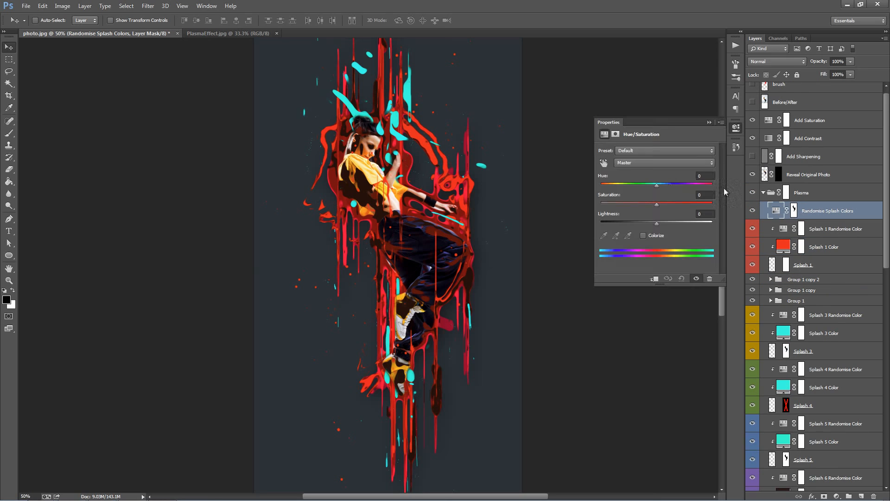
{"action": "left_click_drag", "start_coordinate": [657, 185], "coordinate": [598, 184]}
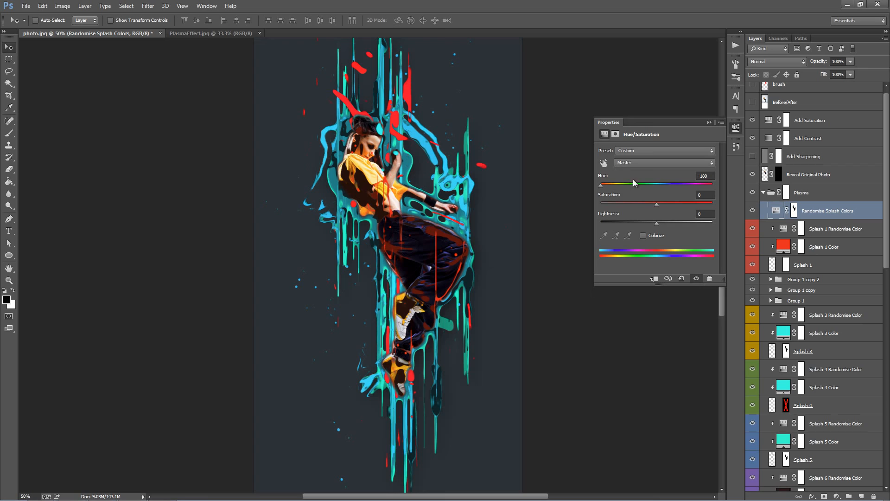
{"action": "left_click_drag", "start_coordinate": [607, 186], "coordinate": [657, 184]}
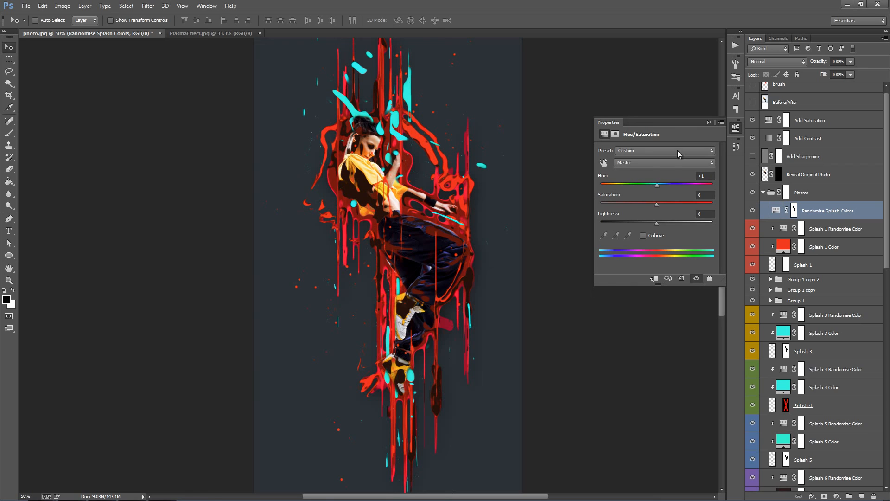
{"action": "left_click", "coordinate": [708, 122]}
Step: Collapse the Plasma group and preview the Reveal Original Photo layer by disabling and re-enabling its mask
{"action": "left_click", "coordinate": [763, 192]}
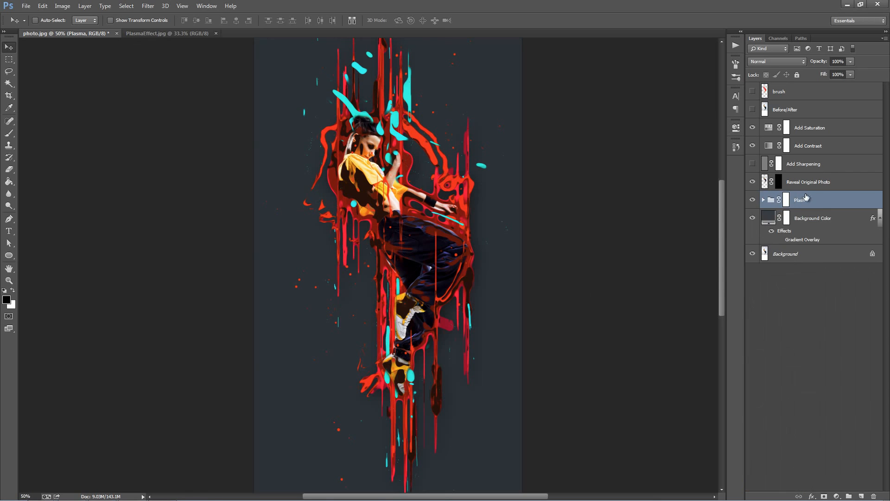
{"action": "left_click", "coordinate": [816, 185]}
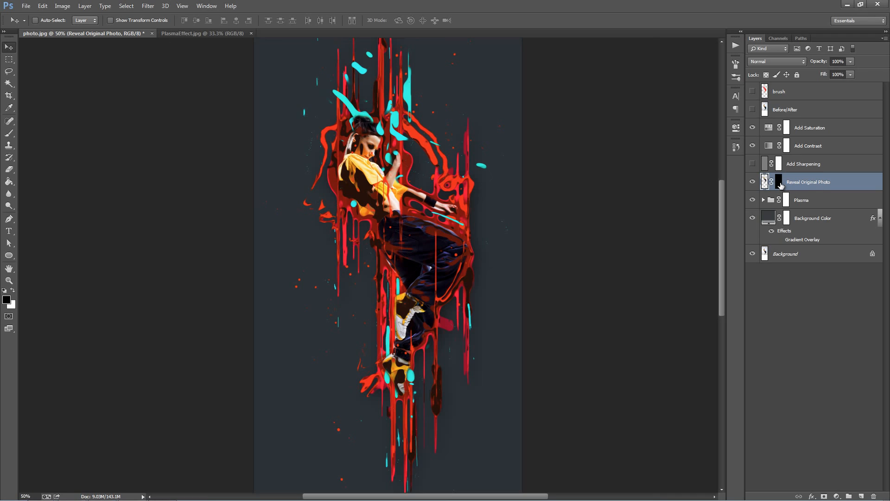
{"action": "left_click", "coordinate": [780, 186], "text": "shift"}
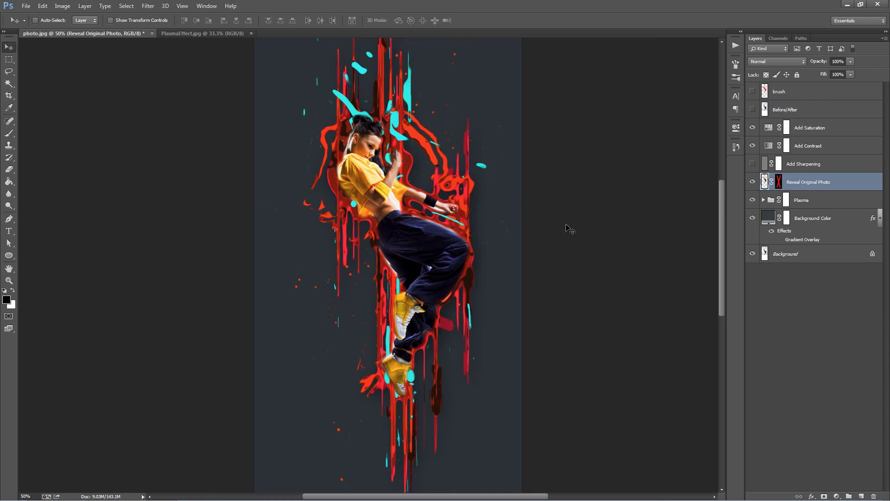
{"action": "left_click", "coordinate": [779, 185], "text": "shift"}
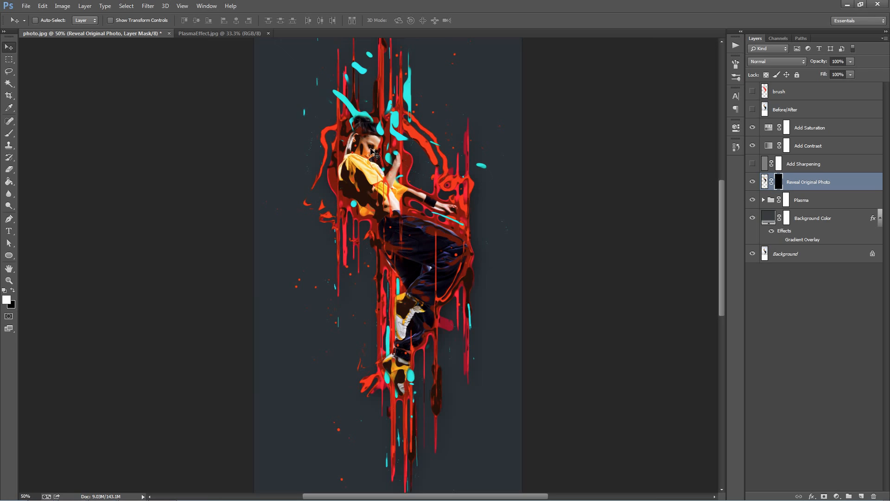
Step: Paint white over the dancer's face on the Reveal Original Photo mask with a 70 px brush
{"action": "key", "text": "b"}
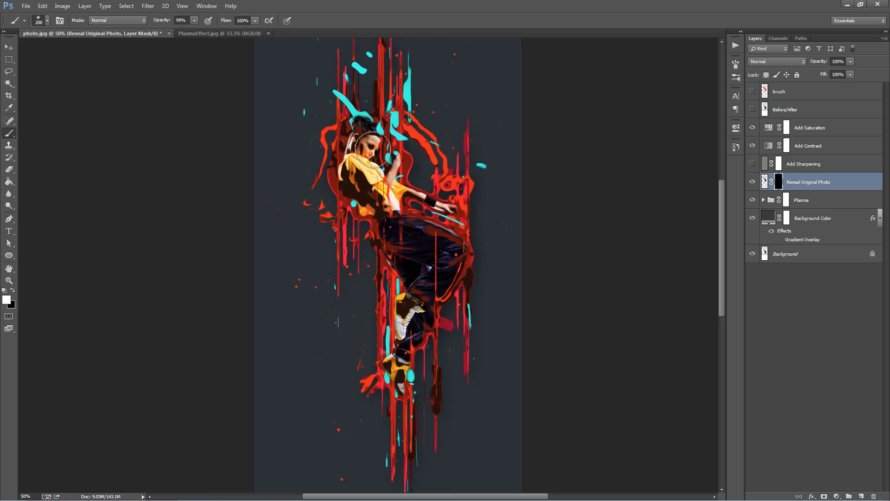
{"action": "key", "text": "bracketleft"}
{"action": "key", "text": "bracketleft"}
{"action": "key", "text": "bracketleft"}
{"action": "key", "text": "bracketleft"}
{"action": "mouse_move", "coordinate": [371, 146]}
{"action": "left_mouse_down"}
{"action": "mouse_move", "coordinate": [361, 156]}
{"action": "mouse_move", "coordinate": [358, 139]}
{"action": "mouse_move", "coordinate": [357, 155]}
{"action": "left_mouse_up"}
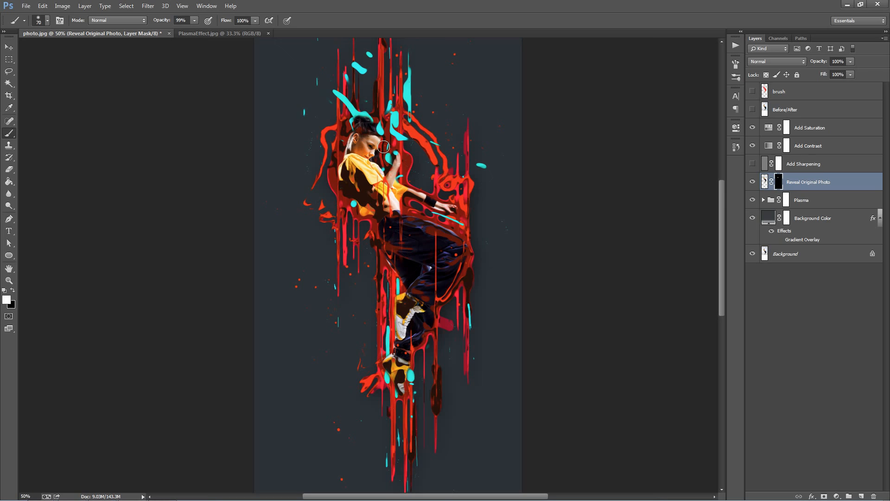
{"action": "key", "text": "v"}
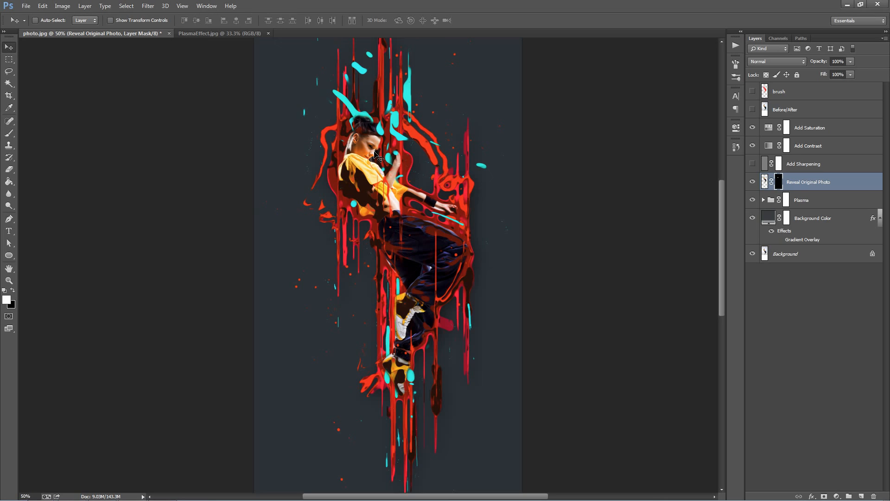
{"action": "left_click", "coordinate": [818, 188]}
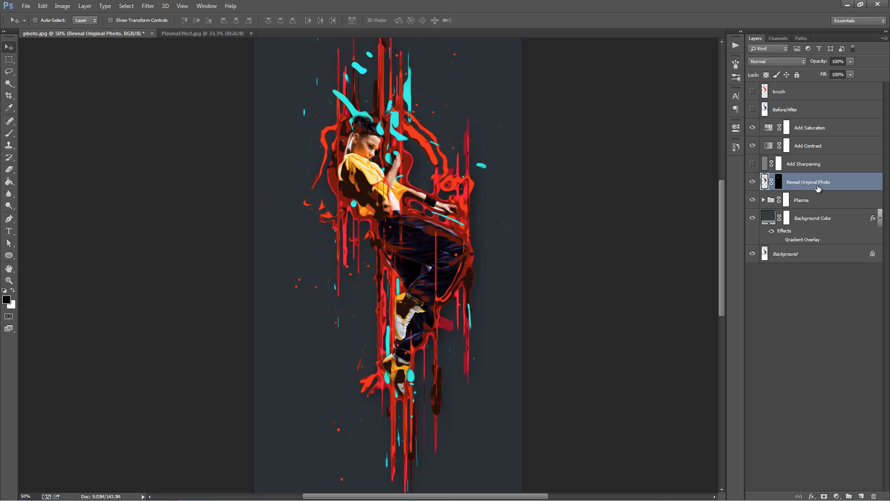
Step: Expand the Plasma and Original Photo Adjustments groups and turn on the Black Edge Highlight layer
{"action": "left_click", "coordinate": [764, 200]}
{"action": "scroll", "coordinate": [795, 341], "scroll_direction": "down", "scroll_amount": 8}
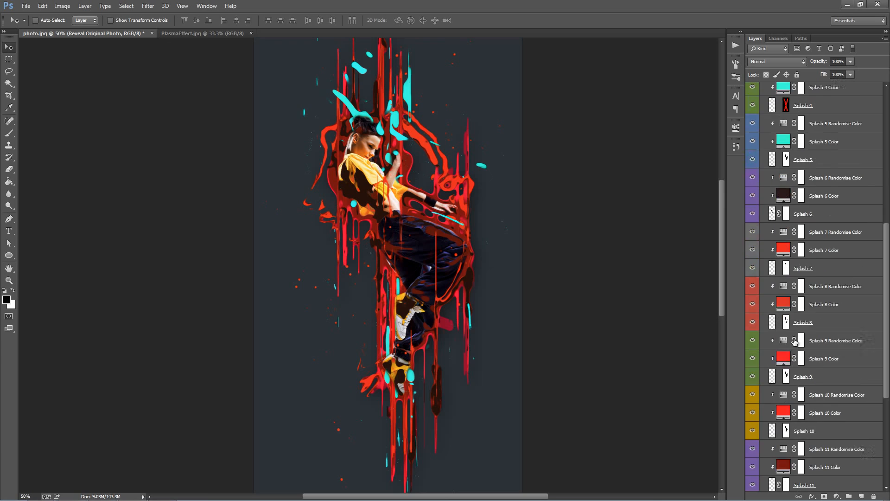
{"action": "scroll", "coordinate": [794, 341], "scroll_direction": "down", "scroll_amount": 4}
{"action": "left_click", "coordinate": [824, 316]}
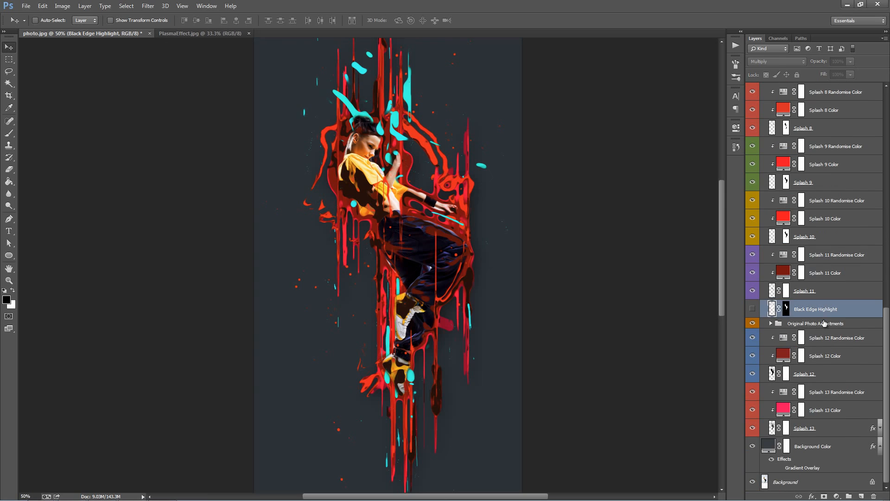
{"action": "left_click", "coordinate": [775, 326]}
{"action": "left_click", "coordinate": [771, 324]}
{"action": "scroll", "coordinate": [771, 327], "scroll_direction": "down", "scroll_amount": 6}
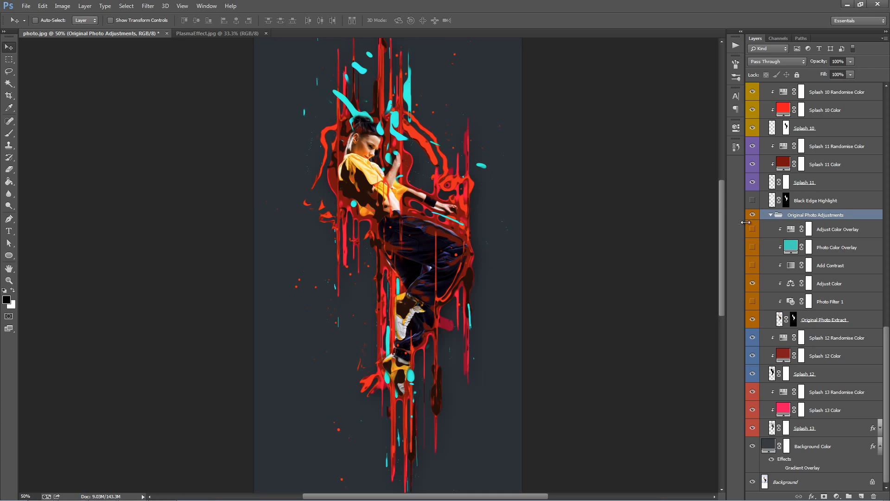
{"action": "left_click", "coordinate": [753, 200]}
{"action": "left_click", "coordinate": [829, 208]}
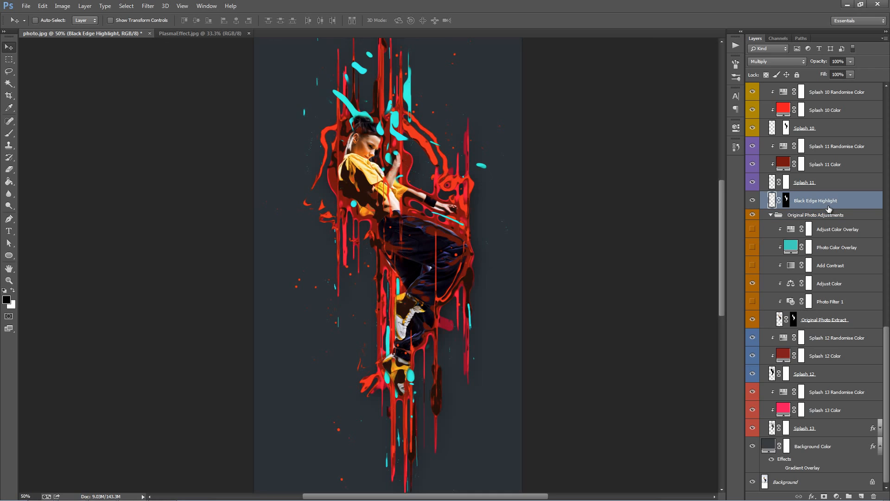
Step: Hide and show the Original Photo Extract and Reveal Original Photo layers to compare what each contributes to the dancer
{"action": "left_click", "coordinate": [856, 323]}
{"action": "left_click", "coordinate": [752, 320]}
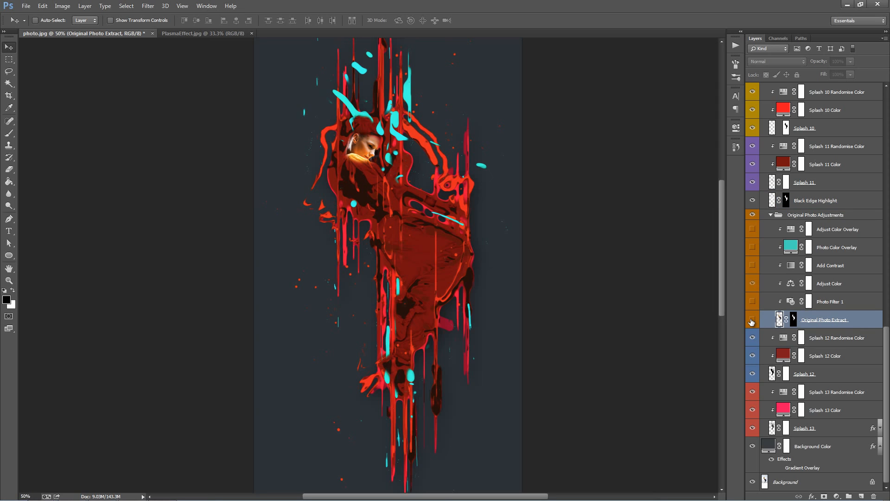
{"action": "scroll", "coordinate": [387, 264], "scroll_direction": "down", "scroll_amount": 1}
{"action": "left_click_drag", "start_coordinate": [886, 335], "coordinate": [886, 95]}
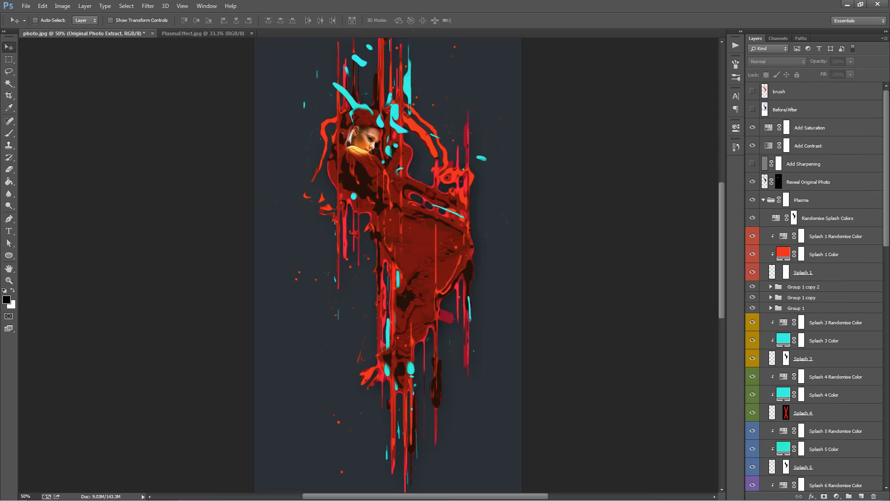
{"action": "left_click", "coordinate": [751, 182]}
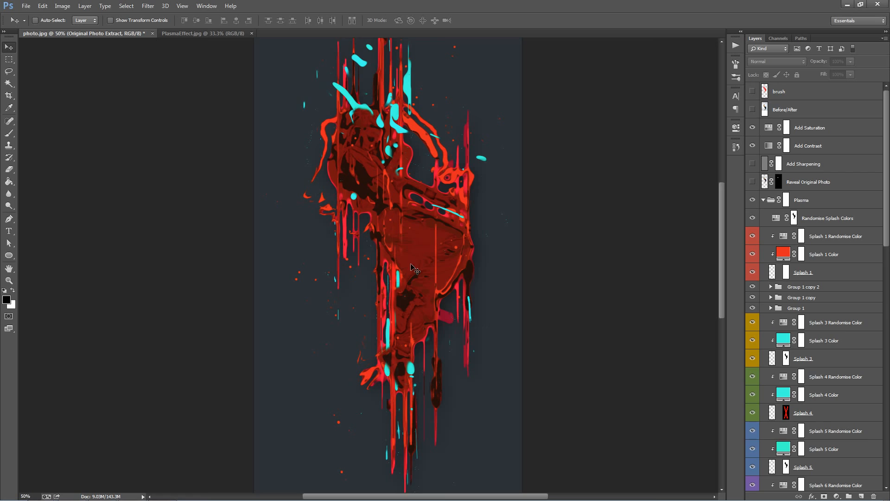
{"action": "scroll", "coordinate": [411, 264], "scroll_direction": "up", "scroll_amount": 1}
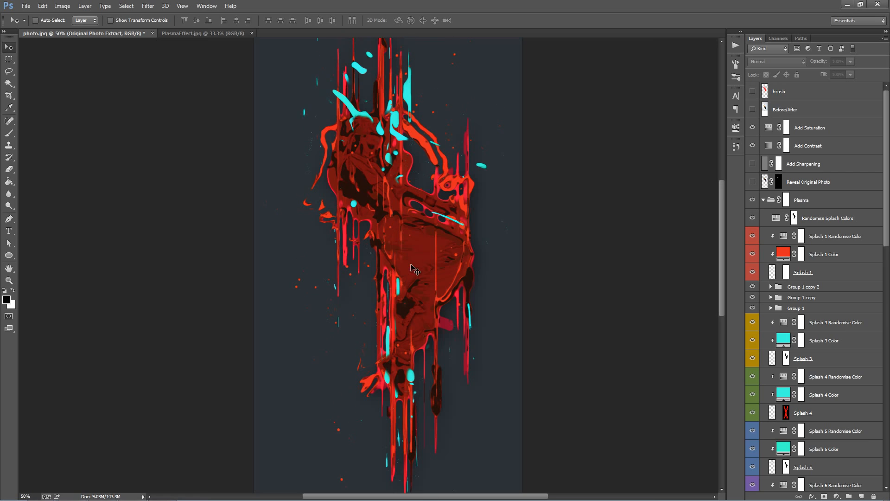
{"action": "left_click", "coordinate": [753, 183]}
{"action": "scroll", "coordinate": [811, 311], "scroll_direction": "down", "scroll_amount": 10}
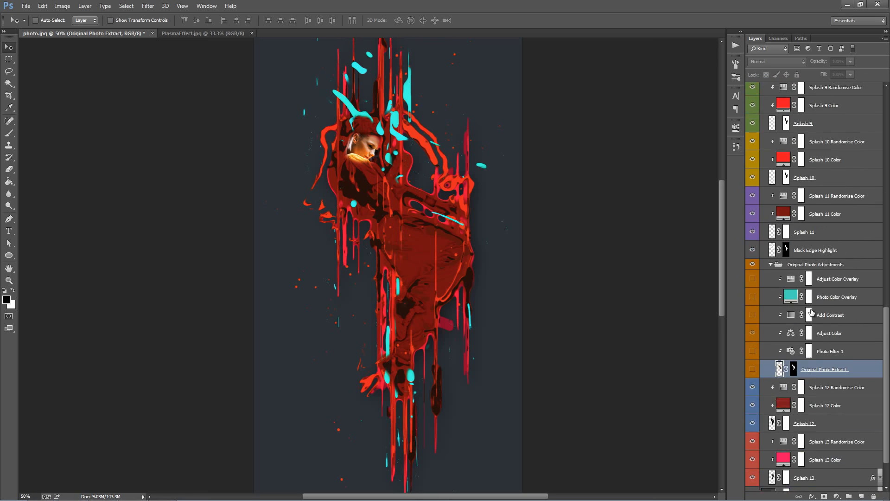
{"action": "scroll", "coordinate": [811, 311], "scroll_direction": "down", "scroll_amount": 3}
{"action": "left_click", "coordinate": [752, 320]}
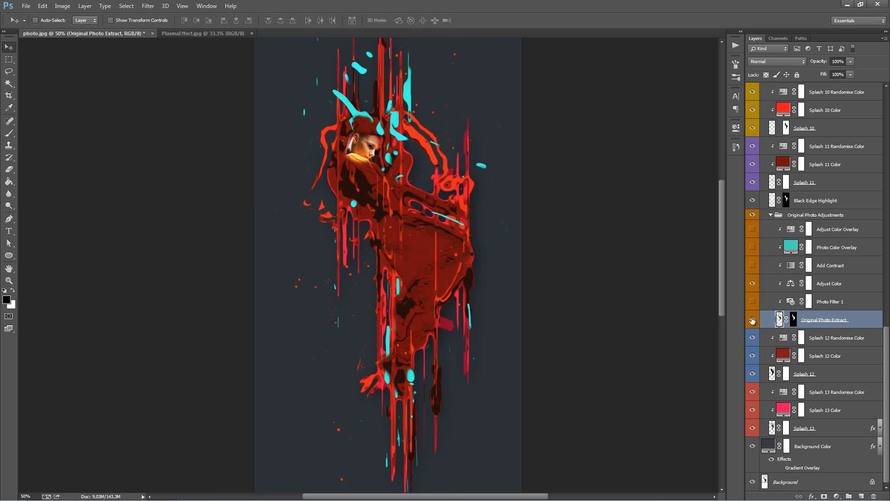
Step: Turn on the Photo Filter 1 adjustment for the original photo, raise its density and choose a different filter preset
{"action": "left_click", "coordinate": [829, 302]}
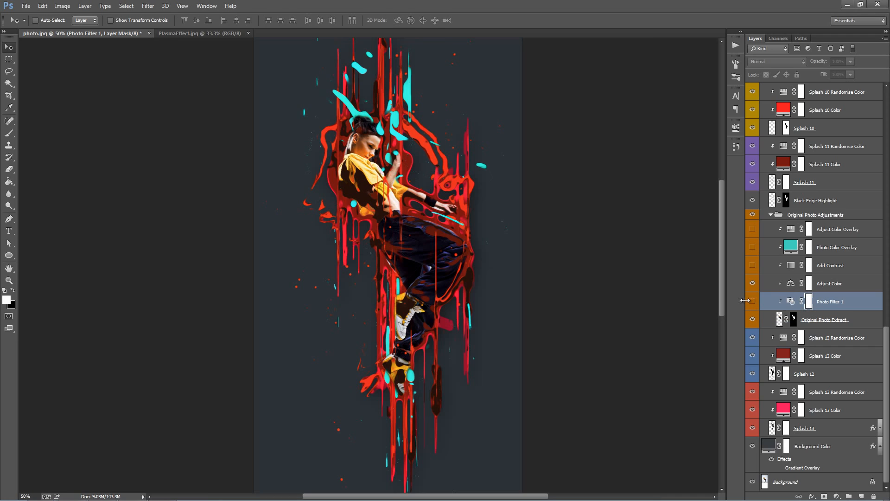
{"action": "double_click", "coordinate": [791, 302]}
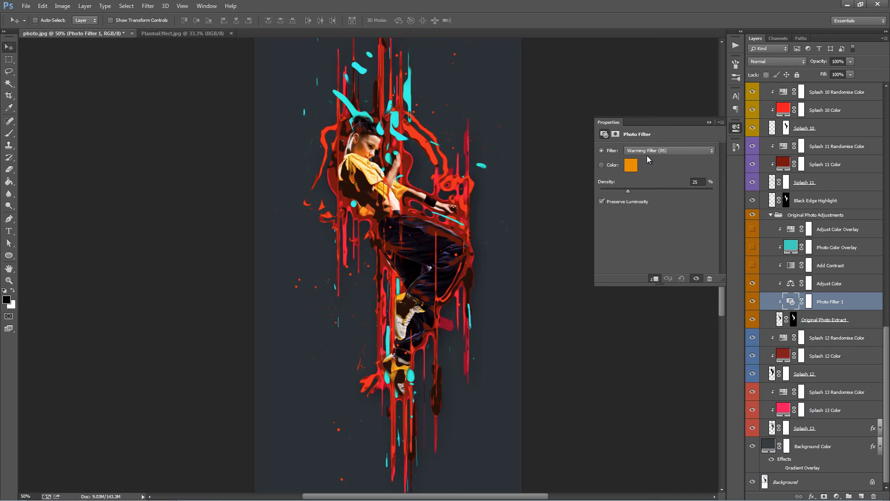
{"action": "left_click_drag", "start_coordinate": [659, 191], "coordinate": [680, 196]}
{"action": "left_click", "coordinate": [669, 152]}
{"action": "left_click", "coordinate": [669, 150]}
{"action": "key", "text": "Down"}
{"action": "key", "text": "Down"}
{"action": "key", "text": "Down"}
{"action": "key", "text": "Down"}
{"action": "key", "text": "Down"}
{"action": "key", "text": "Down"}
{"action": "left_click", "coordinate": [710, 122]}
Step: Examine the color balance settings of the Adjust Color layer and close them
{"action": "left_click", "coordinate": [834, 288]}
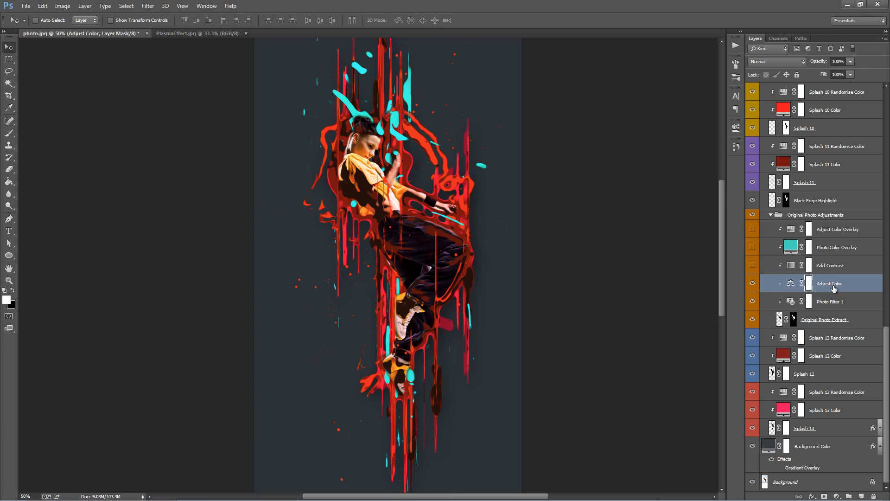
{"action": "double_click", "coordinate": [790, 283]}
{"action": "left_click", "coordinate": [709, 122]}
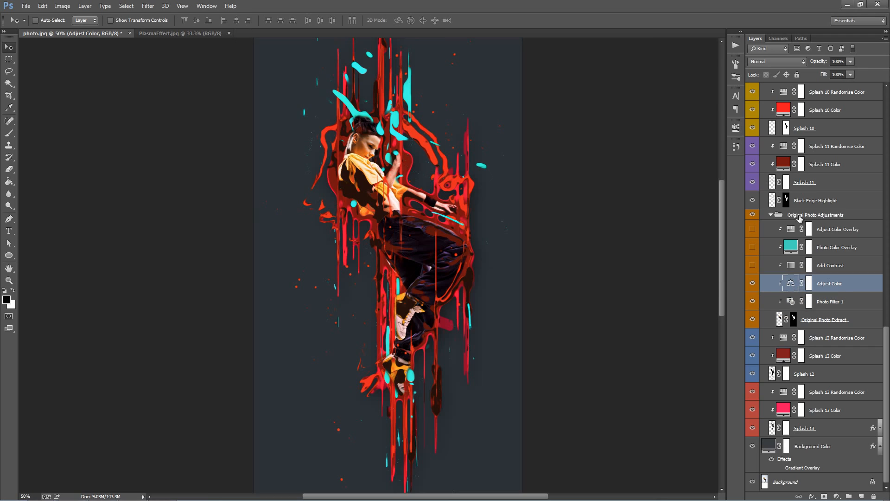
Step: Turn on the Add Contrast layer in the original photo adjustments and raise its opacity to 53%
{"action": "left_click", "coordinate": [832, 264]}
{"action": "left_click", "coordinate": [754, 266]}
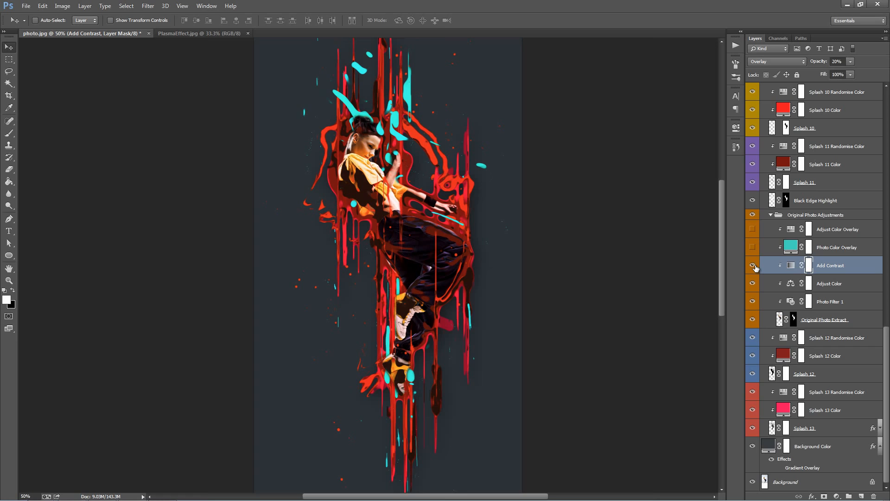
{"action": "left_click_drag", "start_coordinate": [818, 61], "coordinate": [270, 105]}
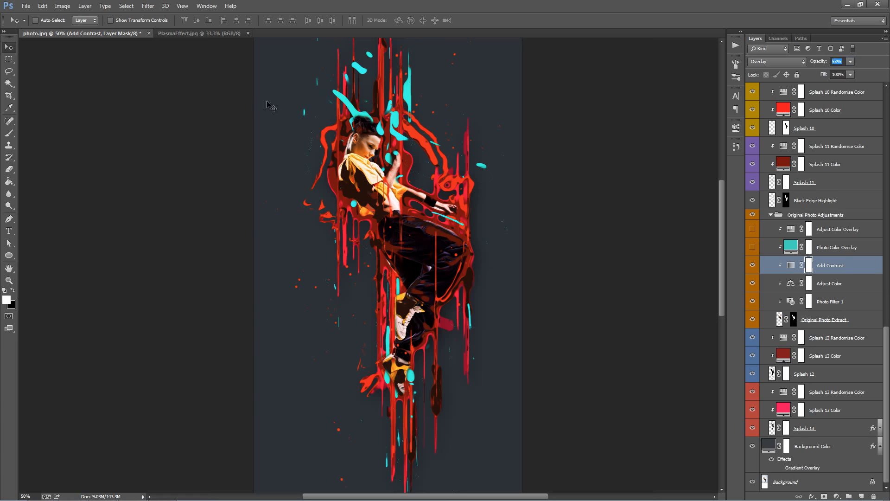
Step: Show the Photo Color Overlay layer to preview its teal tint on the dancer and hide it again
{"action": "left_click", "coordinate": [820, 247]}
{"action": "left_click", "coordinate": [751, 247]}
{"action": "left_click", "coordinate": [752, 247]}
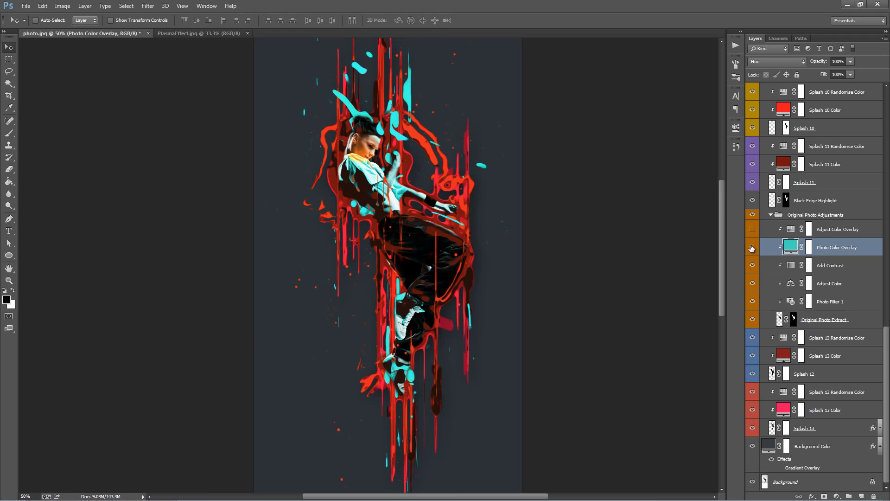
{"action": "left_click", "coordinate": [751, 248]}
Step: Turn on the Adjust Color Overlay layer and try a hue of +156 with saturation +29
{"action": "left_click", "coordinate": [821, 229]}
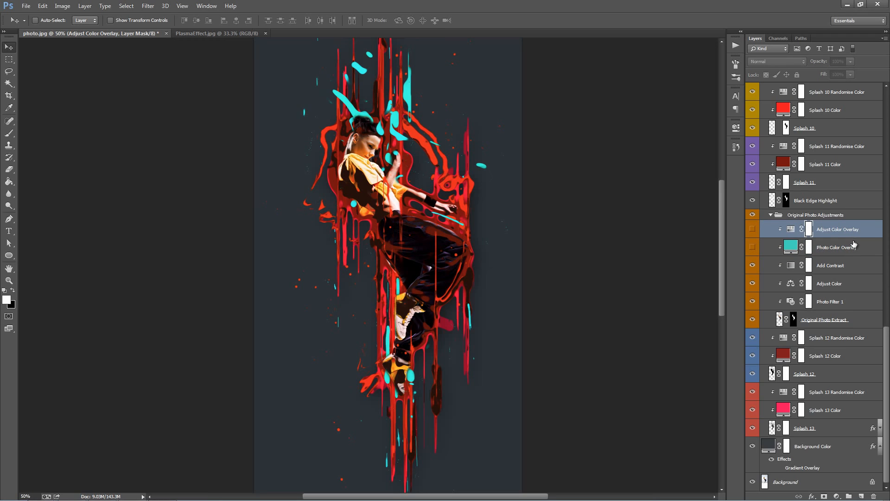
{"action": "left_click", "coordinate": [753, 229]}
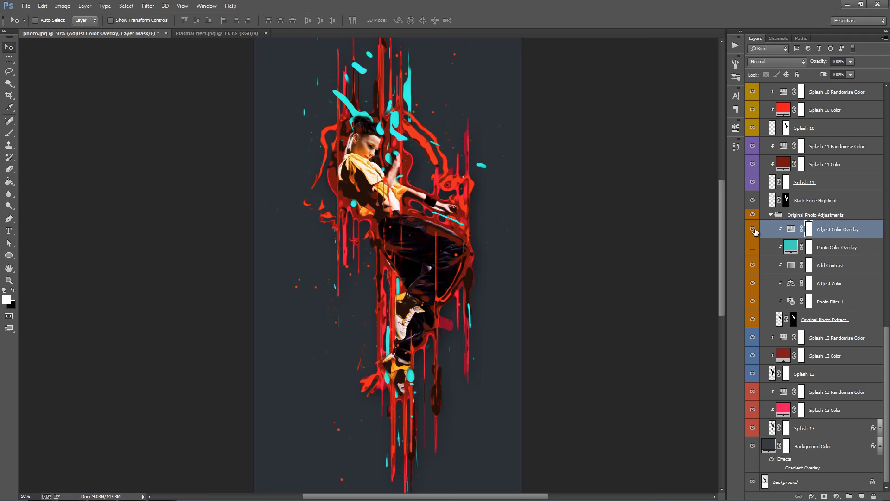
{"action": "double_click", "coordinate": [789, 230]}
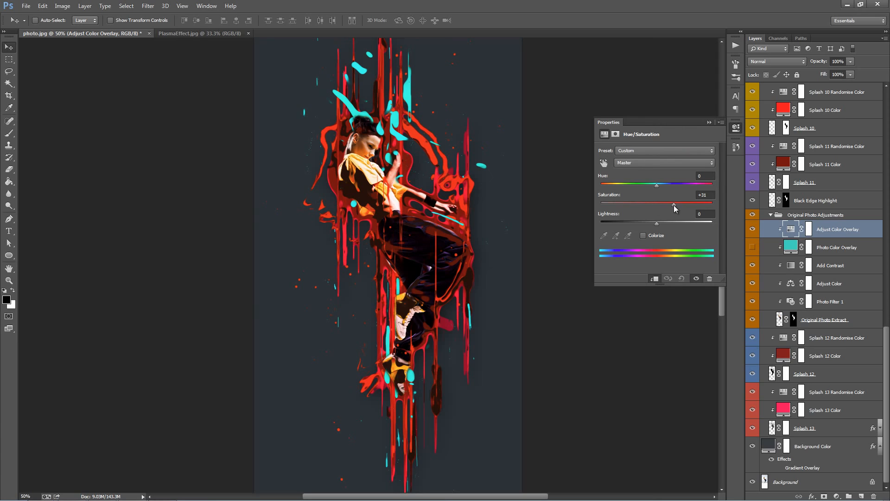
{"action": "left_click_drag", "start_coordinate": [674, 205], "coordinate": [707, 185]}
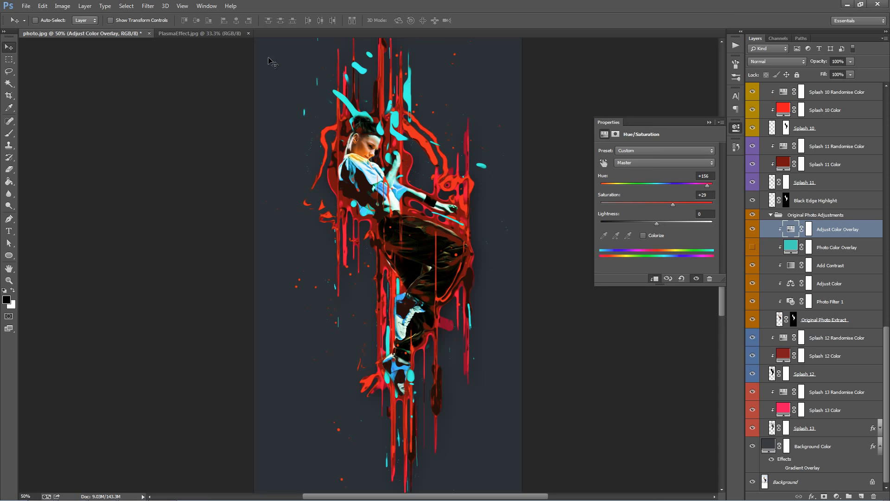
{"action": "left_click", "coordinate": [200, 34]}
{"action": "left_click", "coordinate": [109, 32]}
Step: Set the Adjust Color Overlay layer's hue to -29 and saturation to +49, and close its settings
{"action": "left_click_drag", "start_coordinate": [707, 185], "coordinate": [633, 182]}
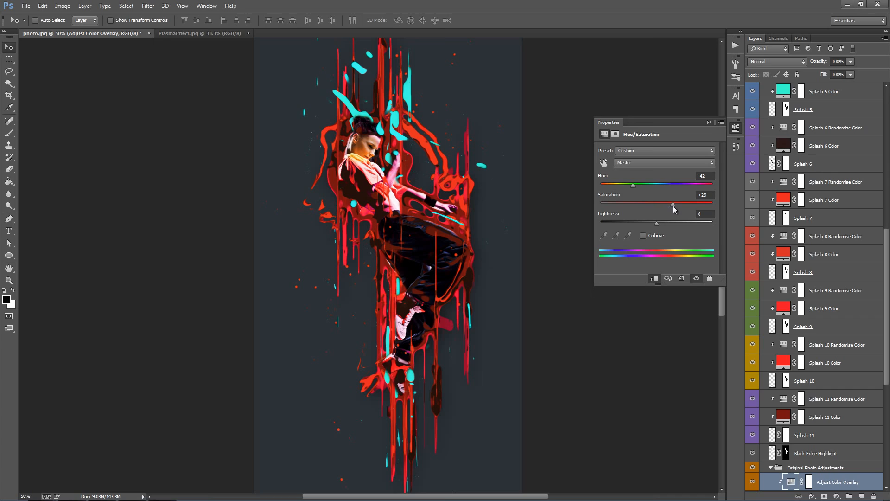
{"action": "mouse_move", "coordinate": [636, 184]}
{"action": "left_mouse_down"}
{"action": "mouse_move", "coordinate": [627, 185]}
{"action": "mouse_move", "coordinate": [641, 186]}
{"action": "left_mouse_up"}
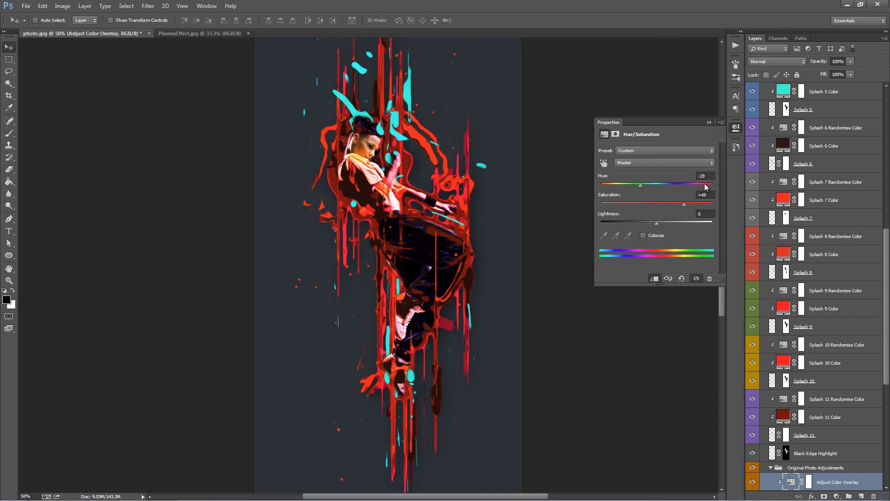
{"action": "left_click", "coordinate": [709, 123]}
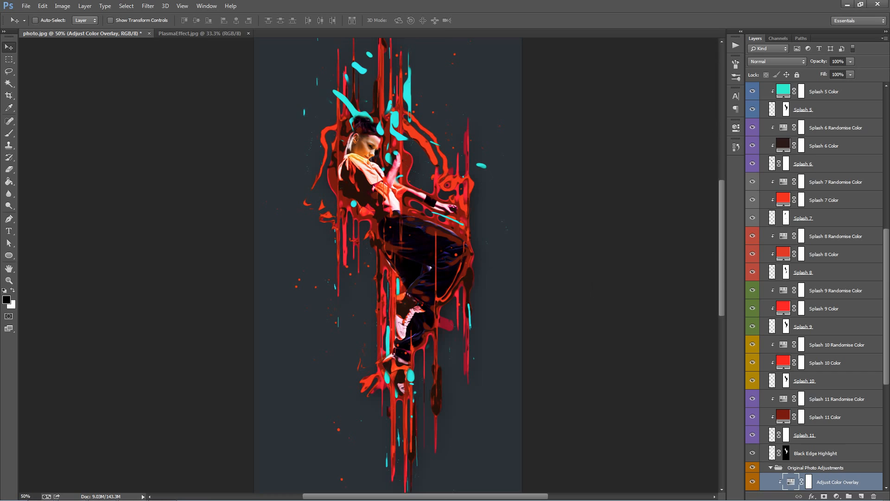
Step: Paint black over the dancer's face on the Reveal Original Photo layer mask with an enlarged brush to hide the original photo there
{"action": "scroll", "coordinate": [886, 281], "scroll_direction": "up", "scroll_amount": 10}
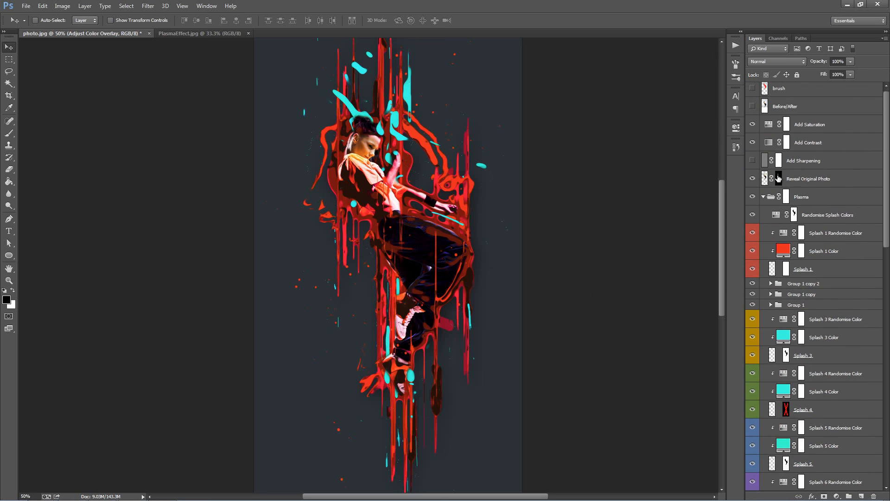
{"action": "left_click", "coordinate": [779, 177]}
{"action": "key", "text": "b"}
{"action": "key", "text": "x"}
{"action": "key", "text": "bracketright"}
{"action": "key", "text": "bracketright"}
{"action": "key", "text": "bracketright"}
{"action": "key", "text": "bracketright"}
{"action": "key", "text": "bracketright"}
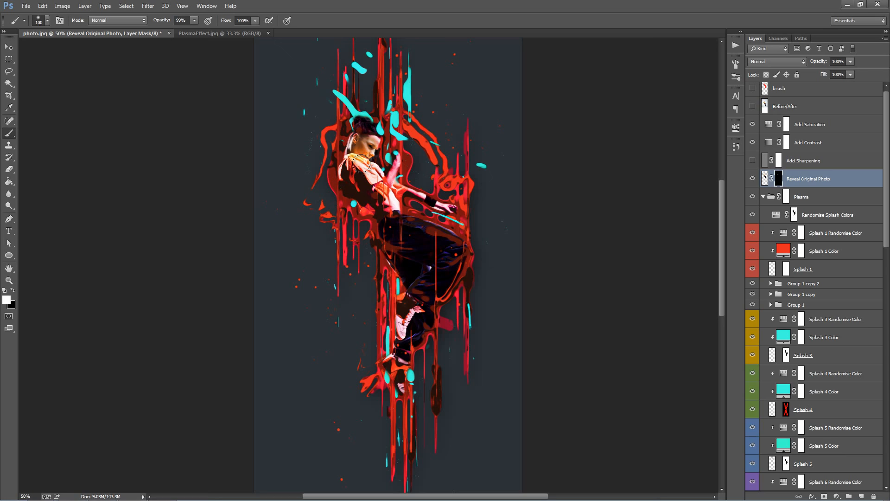
{"action": "key", "text": "x"}
{"action": "mouse_move", "coordinate": [363, 170]}
{"action": "left_mouse_down"}
{"action": "mouse_move", "coordinate": [352, 123]}
{"action": "mouse_move", "coordinate": [341, 163]}
{"action": "mouse_move", "coordinate": [350, 173]}
{"action": "mouse_move", "coordinate": [389, 195]}
{"action": "mouse_move", "coordinate": [393, 167]}
{"action": "left_mouse_up"}
{"action": "key", "text": "v"}
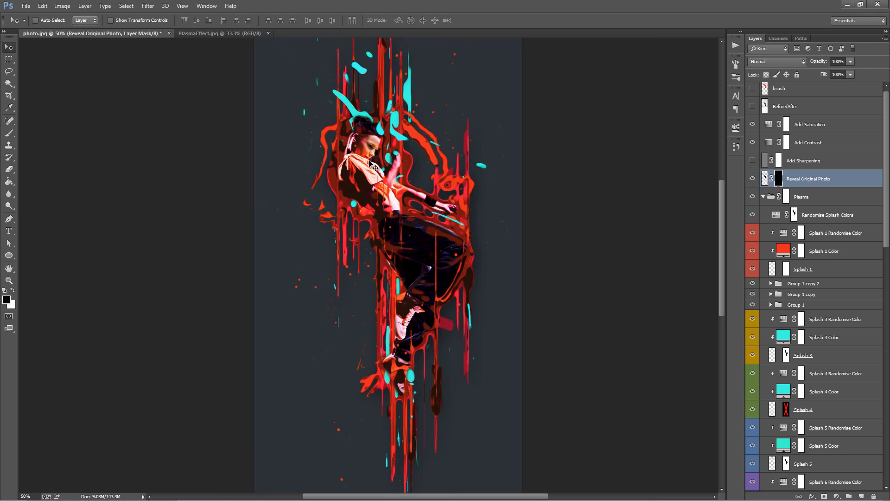
{"action": "left_click", "coordinate": [825, 180]}
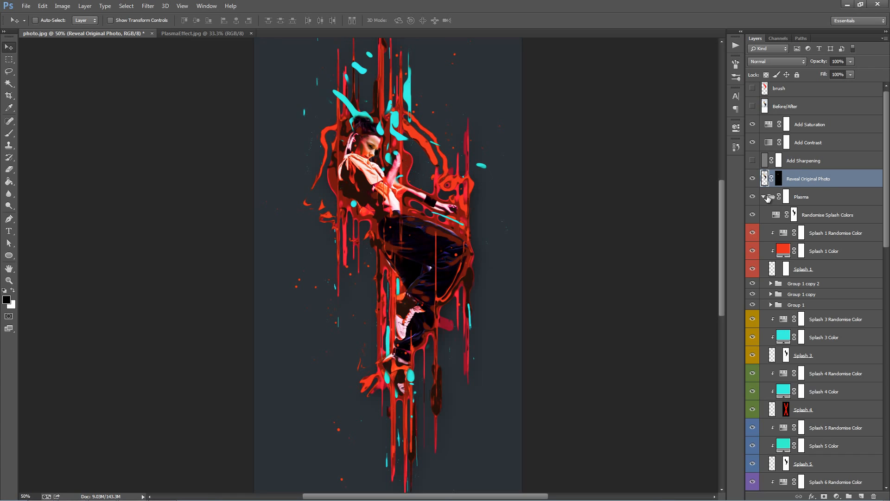
Step: Hide the Background Color layer to view the effect against the original photo backdrop and show it again
{"action": "scroll", "coordinate": [788, 308], "scroll_direction": "down", "scroll_amount": 15}
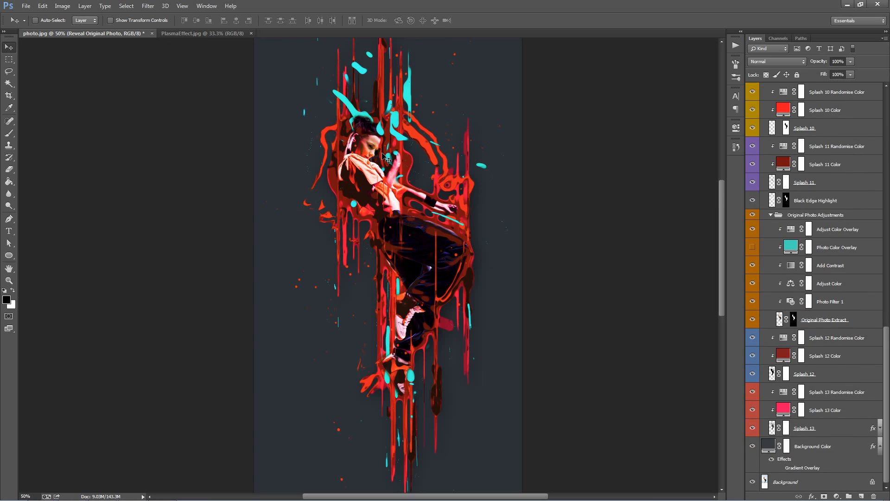
{"action": "scroll", "coordinate": [384, 158], "scroll_direction": "down", "scroll_amount": 2}
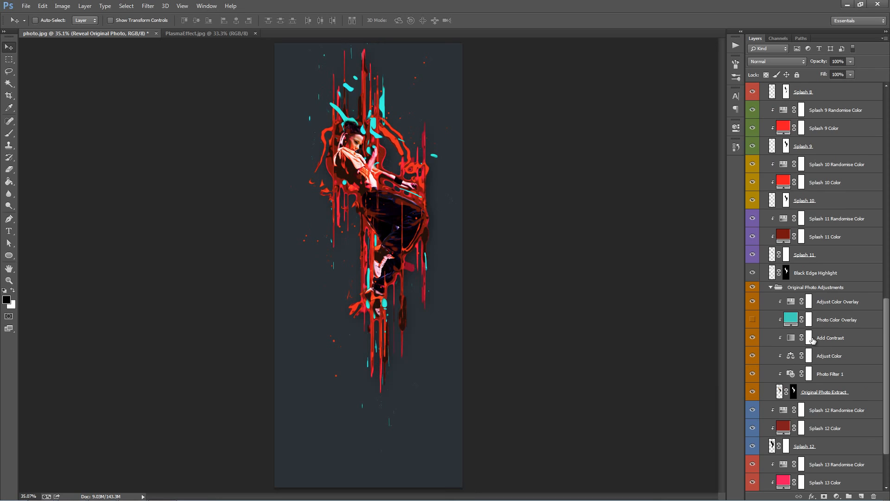
{"action": "left_click", "coordinate": [762, 451]}
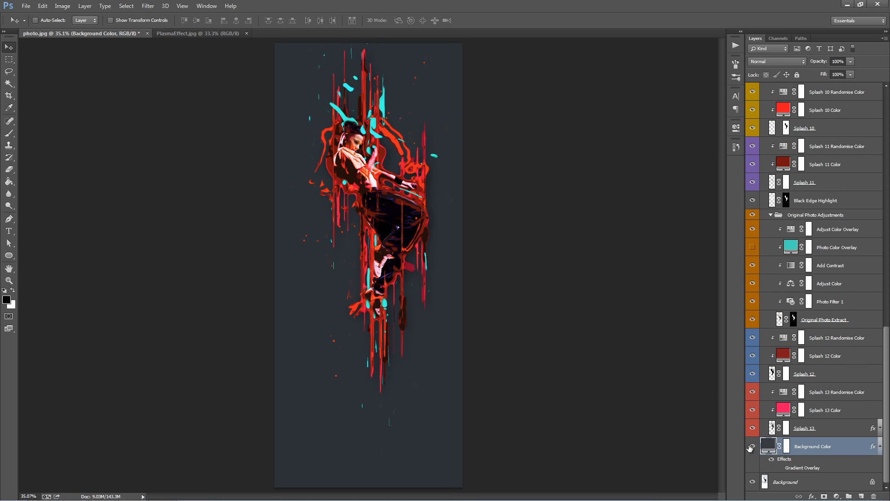
{"action": "left_click", "coordinate": [751, 446]}
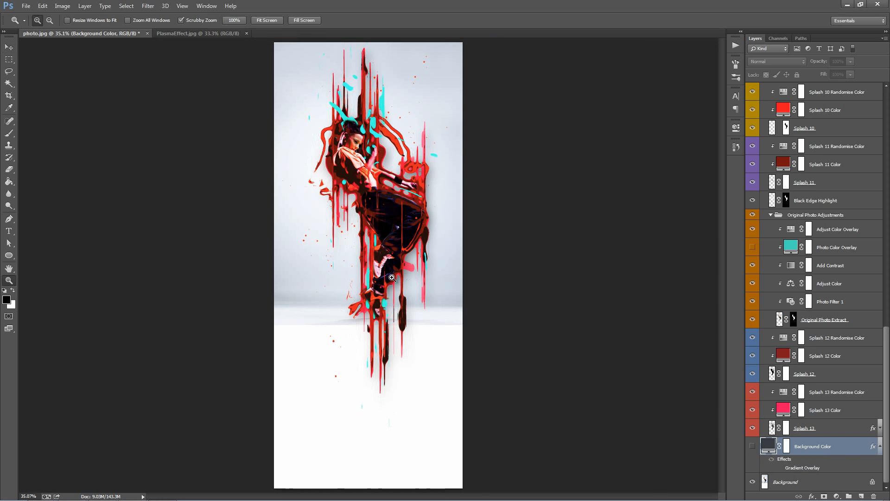
{"action": "scroll", "coordinate": [394, 281], "scroll_direction": "up", "scroll_amount": 1}
{"action": "scroll", "coordinate": [394, 280], "scroll_direction": "up", "scroll_amount": 1}
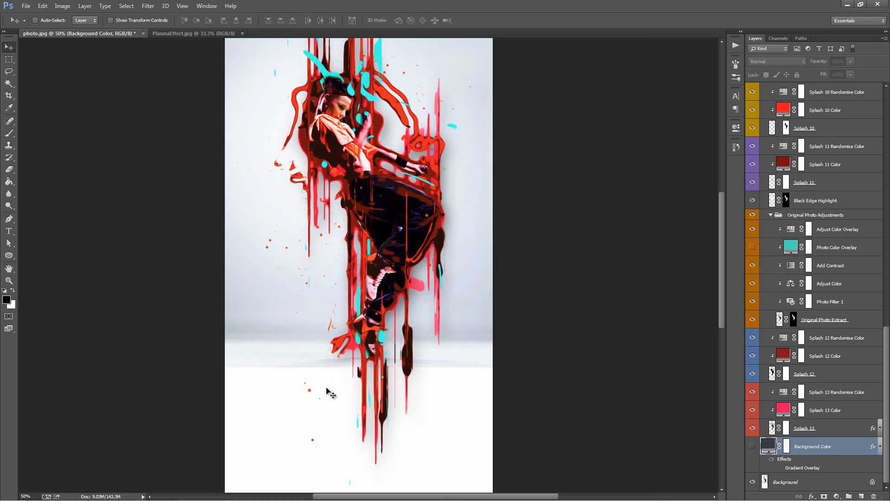
{"action": "scroll", "coordinate": [268, 388], "scroll_direction": "down", "scroll_amount": 1}
{"action": "scroll", "coordinate": [267, 388], "scroll_direction": "up", "scroll_amount": 1}
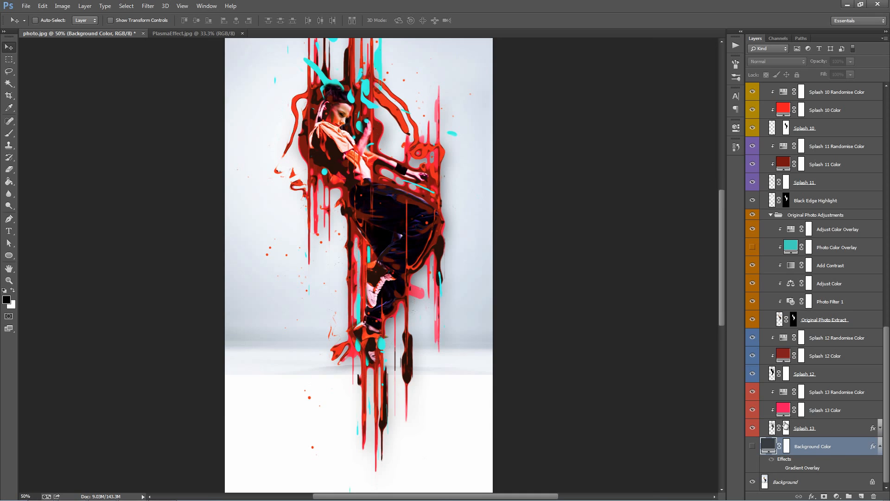
{"action": "left_click", "coordinate": [752, 446]}
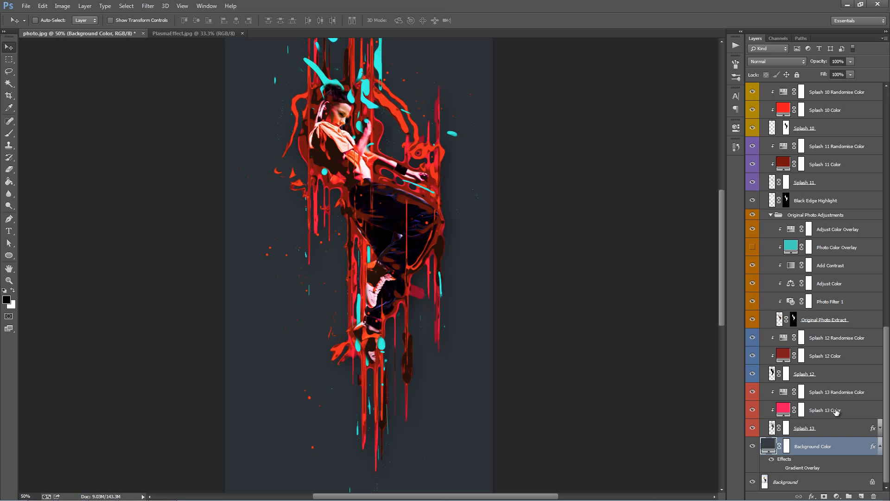
Step: Collapse the Plasma group and flatten the image into a single layer, discarding the hidden layers
{"action": "scroll", "coordinate": [553, 330], "scroll_direction": "up", "scroll_amount": 4}
{"action": "scroll", "coordinate": [549, 328], "scroll_direction": "down", "scroll_amount": 3}
{"action": "scroll", "coordinate": [549, 328], "scroll_direction": "up", "scroll_amount": 4}
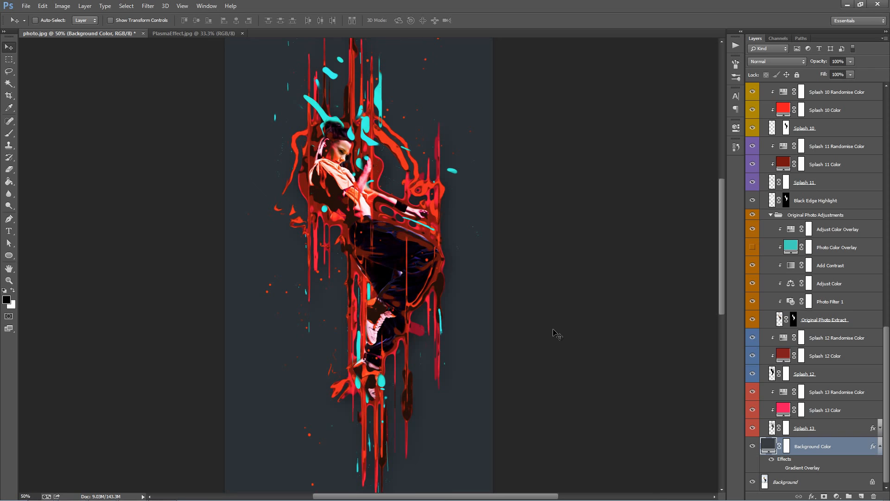
{"action": "scroll", "coordinate": [888, 345], "scroll_direction": "up", "scroll_amount": 15}
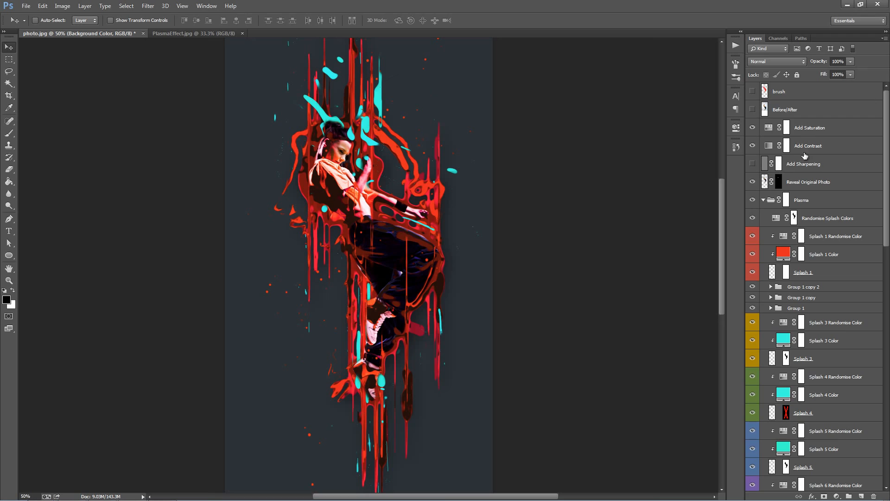
{"action": "left_click", "coordinate": [767, 201]}
{"action": "left_click", "coordinate": [764, 199]}
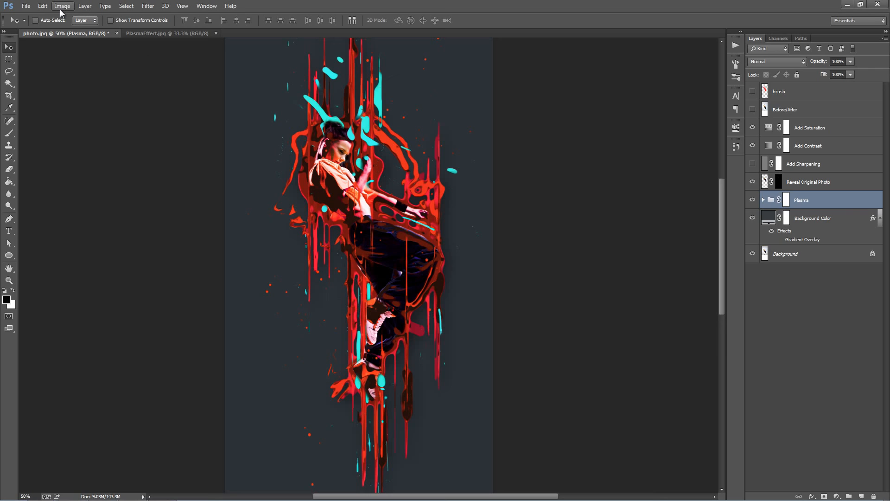
{"action": "left_click", "coordinate": [85, 6]}
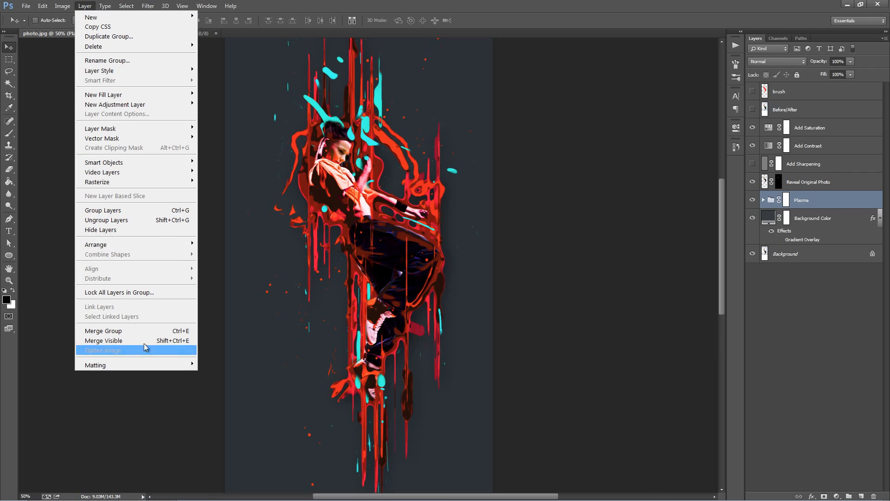
{"action": "left_click", "coordinate": [129, 350]}
{"action": "left_click", "coordinate": [426, 185]}
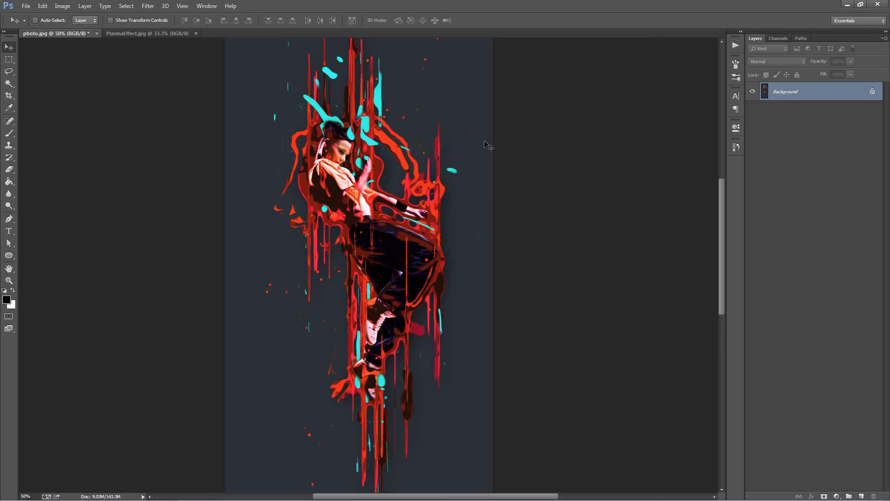
Step: Apply Smart Sharpen to the flattened image with a small radius and a raised amount
{"action": "key", "text": "alt+t"}
{"action": "mouse_move", "coordinate": [244, 172]}
{"action": "left_click", "coordinate": [319, 206]}
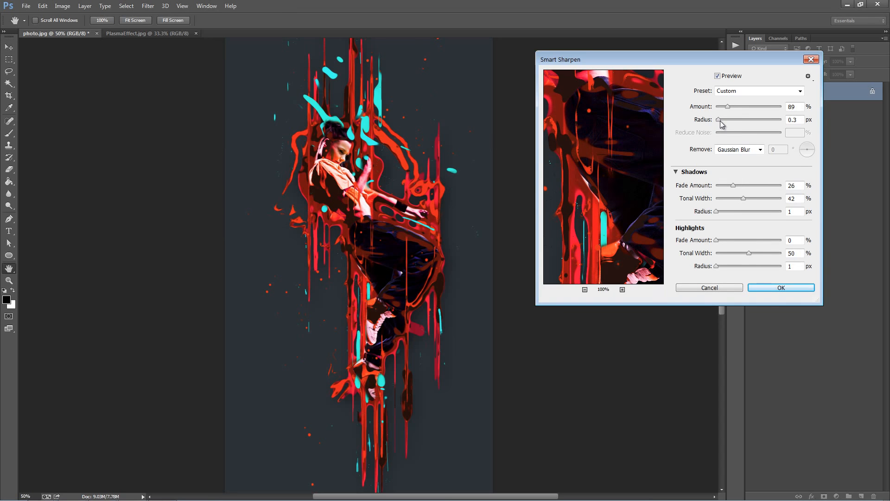
{"action": "left_click_drag", "start_coordinate": [797, 121], "coordinate": [784, 121]}
{"action": "left_click_drag", "start_coordinate": [729, 106], "coordinate": [737, 107]}
{"action": "left_click", "coordinate": [781, 287]}
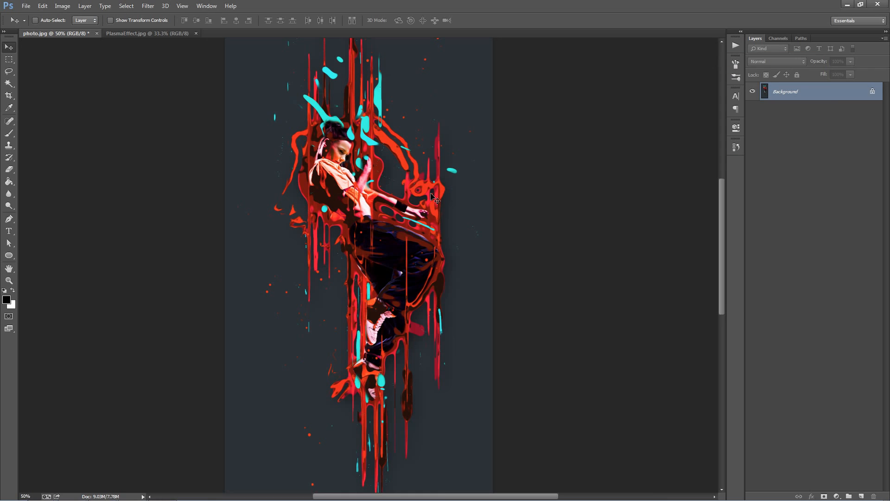
Step: Add a new empty layer above the flattened image and set its blend mode to Linear Dodge (Add)
{"action": "scroll", "coordinate": [422, 223], "scroll_direction": "up", "scroll_amount": 1}
{"action": "scroll", "coordinate": [422, 223], "scroll_direction": "down", "scroll_amount": 1}
{"action": "left_click_drag", "start_coordinate": [402, 162], "coordinate": [423, 161]}
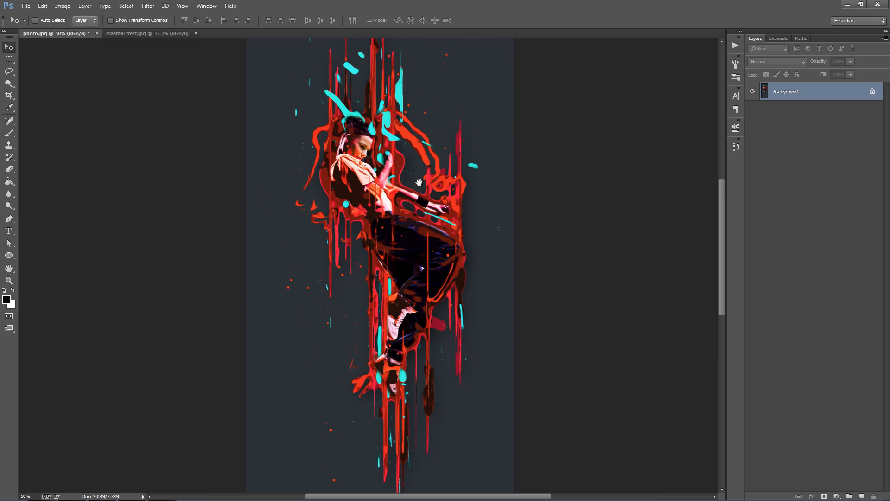
{"action": "key", "text": "ctrl+shift+n"}
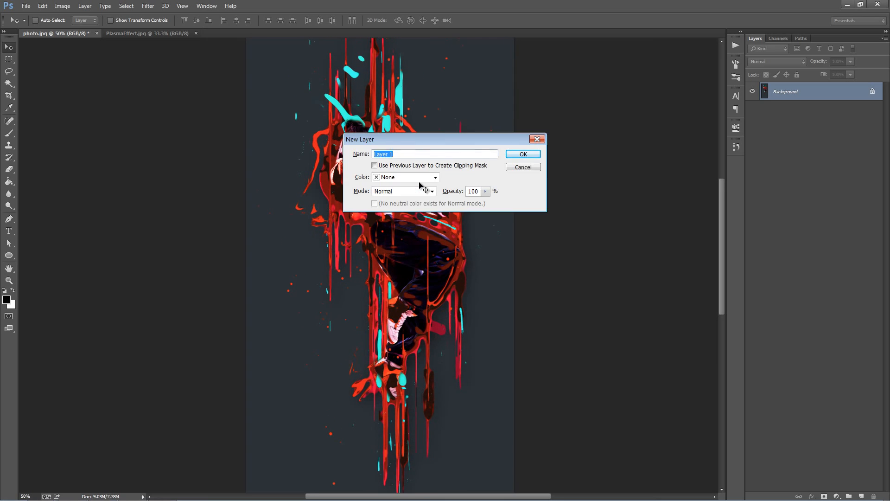
{"action": "key", "text": "Return"}
{"action": "left_click", "coordinate": [803, 61]}
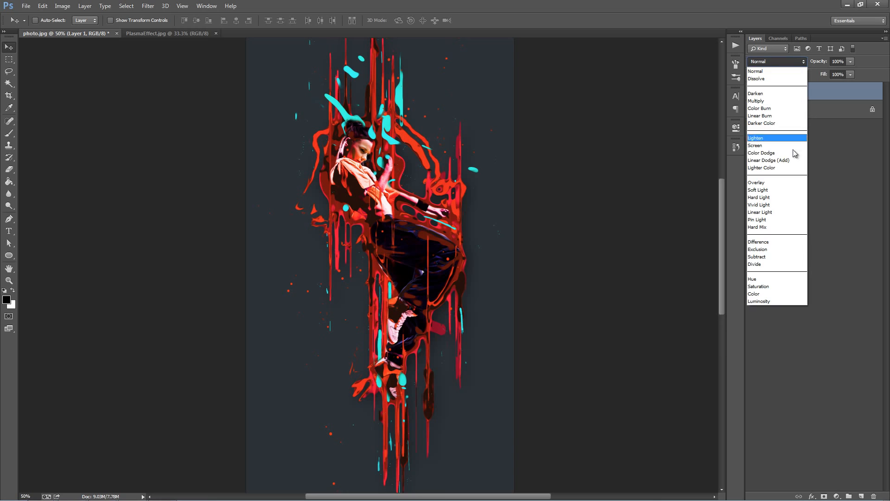
{"action": "left_click", "coordinate": [793, 160]}
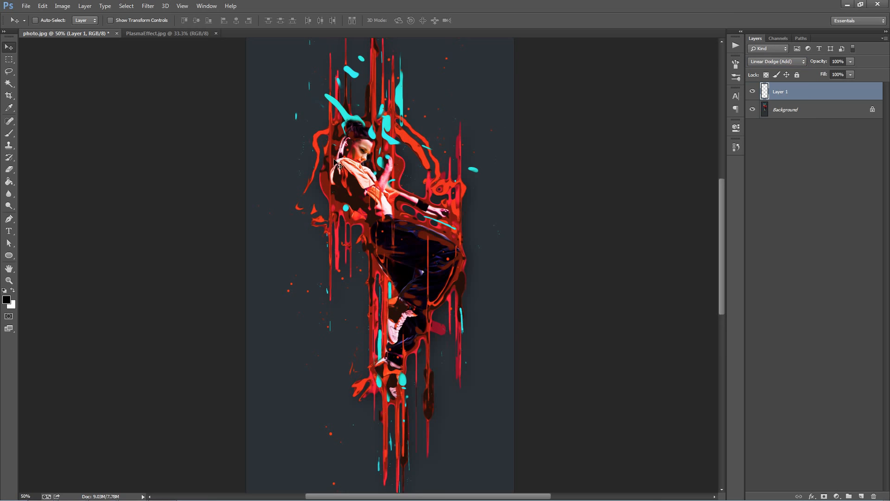
Step: Choose a soft 500 px brush and sample the orange-red splash above the dancer's outstretched hand (#ef1b00) as the foreground color
{"action": "key", "text": "b"}
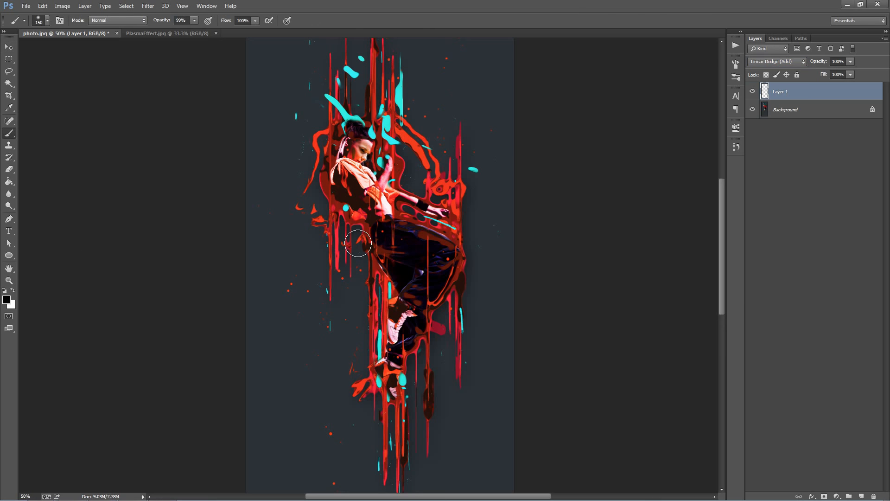
{"action": "right_click", "coordinate": [358, 242]}
{"action": "double_click", "coordinate": [436, 307]}
{"action": "key", "text": "bracketleft"}
{"action": "left_click", "coordinate": [6, 300]}
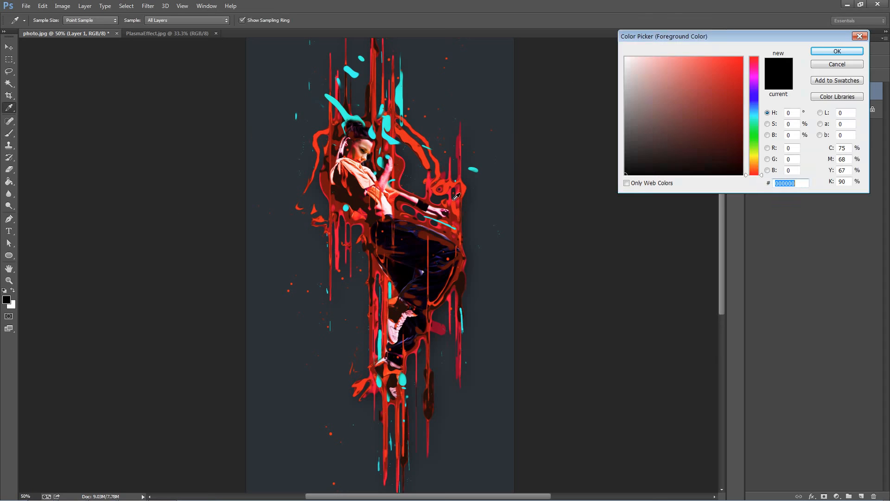
{"action": "left_click", "coordinate": [449, 185]}
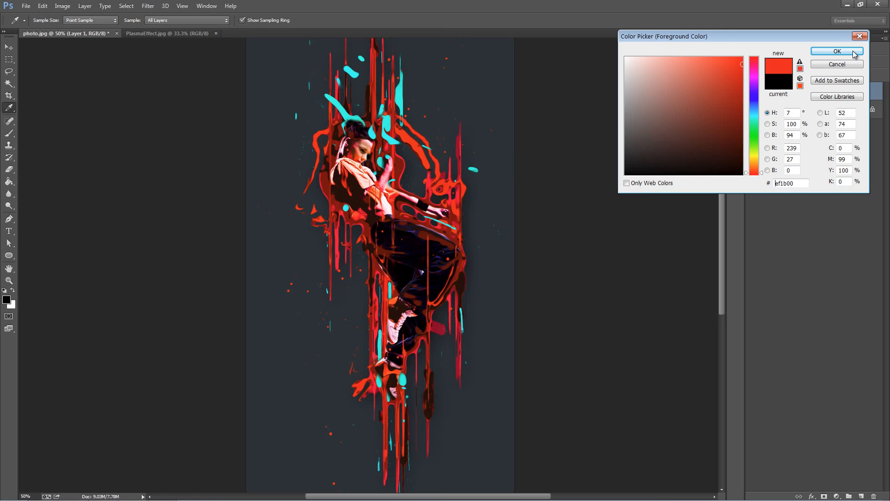
{"action": "left_click", "coordinate": [837, 51]}
Step: Paint a soft red glow over the dancer's outstretched forearm and hip on Layer 1, replacing the first dab
{"action": "mouse_move", "coordinate": [418, 210]}
{"action": "left_mouse_down"}
{"action": "mouse_move", "coordinate": [445, 194]}
{"action": "mouse_move", "coordinate": [427, 221]}
{"action": "left_mouse_up"}
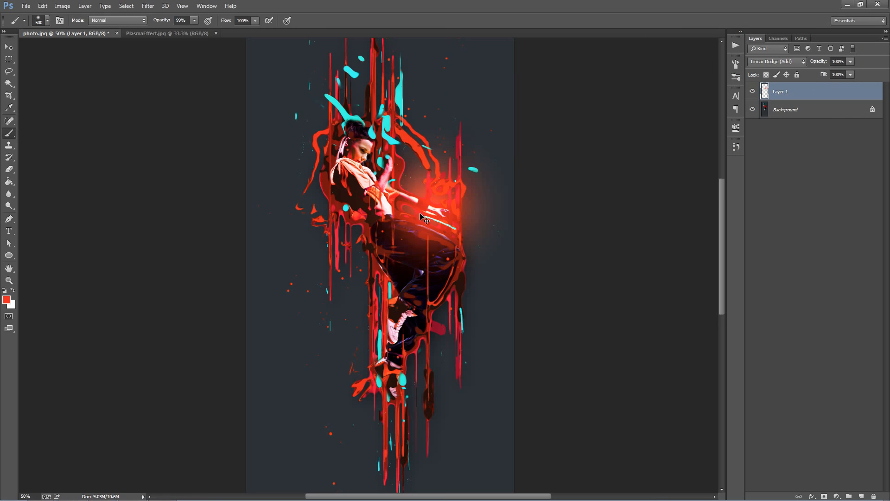
{"action": "key", "text": "ctrl+z"}
{"action": "left_click", "coordinate": [417, 210]}
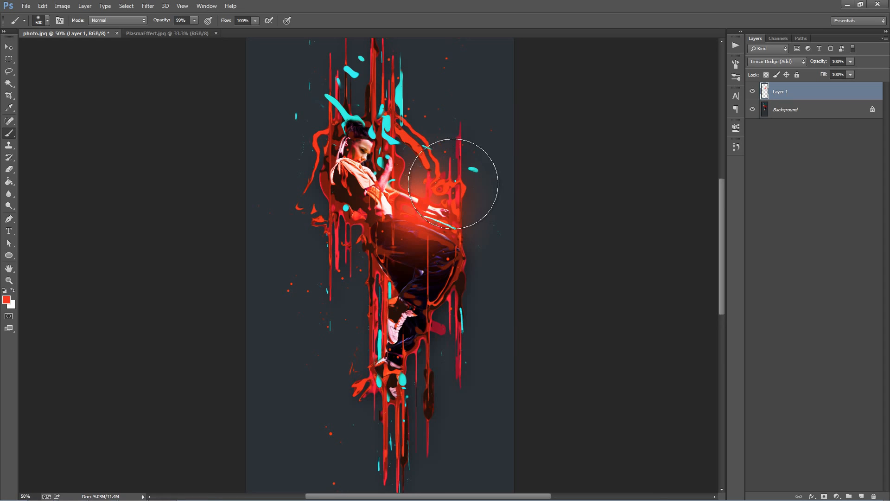
Step: Paint a smaller red glow behind the dancer's head with a 300 px brush and lower Layer 1's opacity to 60%
{"action": "key", "text": "bracketleft"}
{"action": "key", "text": "bracketleft"}
{"action": "left_click", "coordinate": [330, 148]}
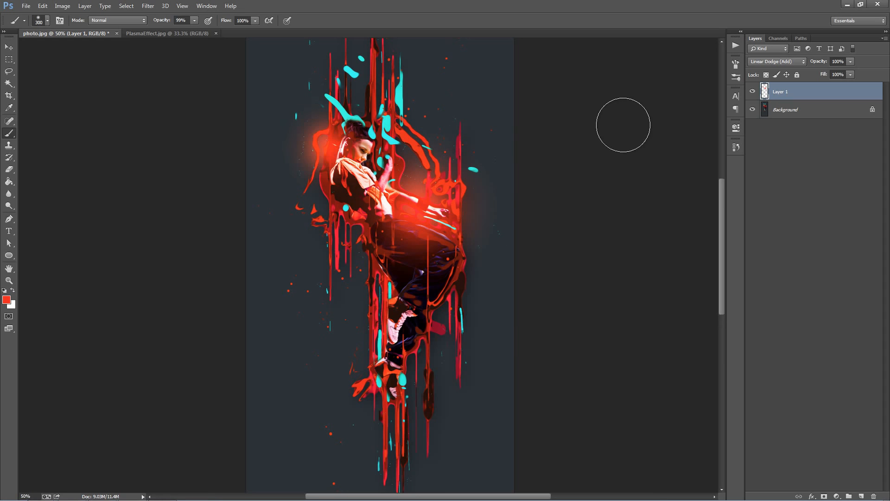
{"action": "key", "text": "ctrl+z"}
{"action": "left_click", "coordinate": [338, 152]}
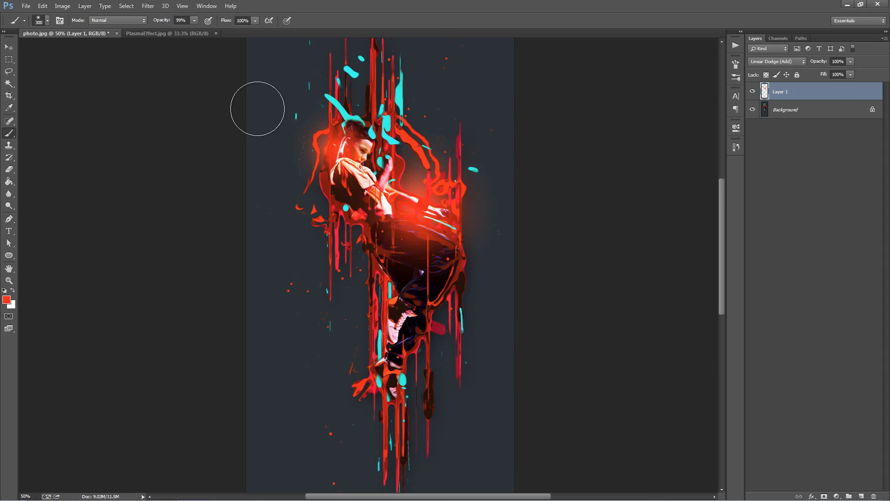
{"action": "key", "text": "v"}
{"action": "left_click_drag", "start_coordinate": [820, 63], "coordinate": [805, 64]}
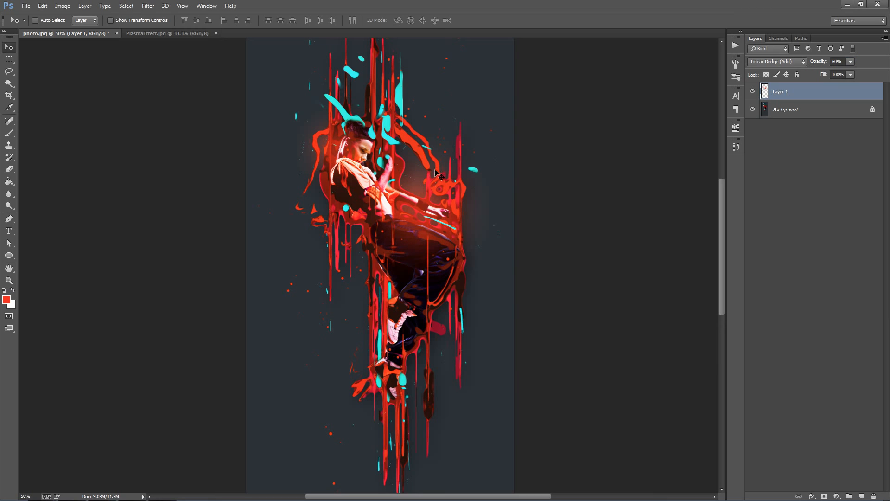
Step: Sample the cyan from the splash above the dancer's head as the foreground color
{"action": "key", "text": "i"}
{"action": "left_click", "coordinate": [7, 300]}
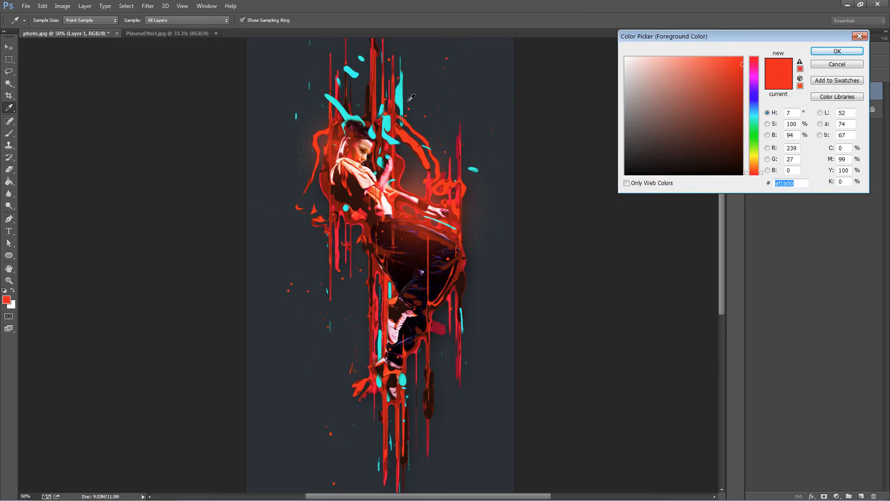
{"action": "left_click", "coordinate": [401, 96]}
{"action": "left_click", "coordinate": [837, 51]}
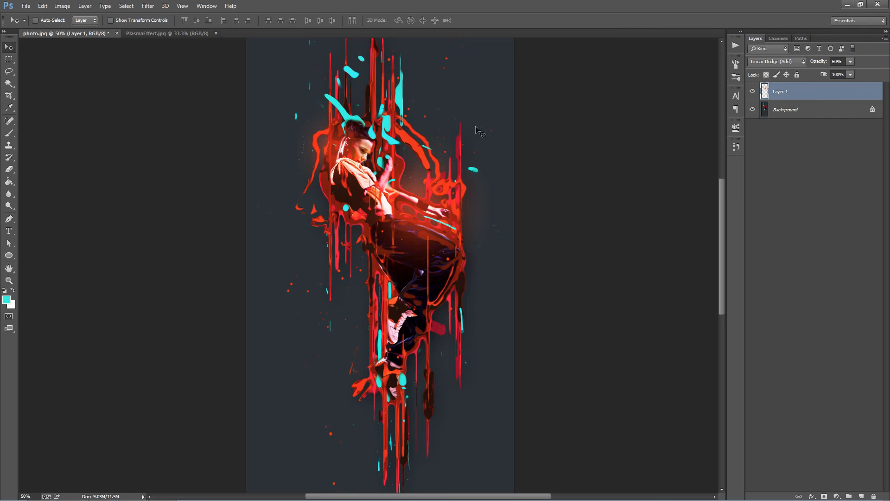
Step: Paint a cyan glow over the legs with a 500 px soft brush and a faint one around the head at 22% brush opacity
{"action": "key", "text": "b"}
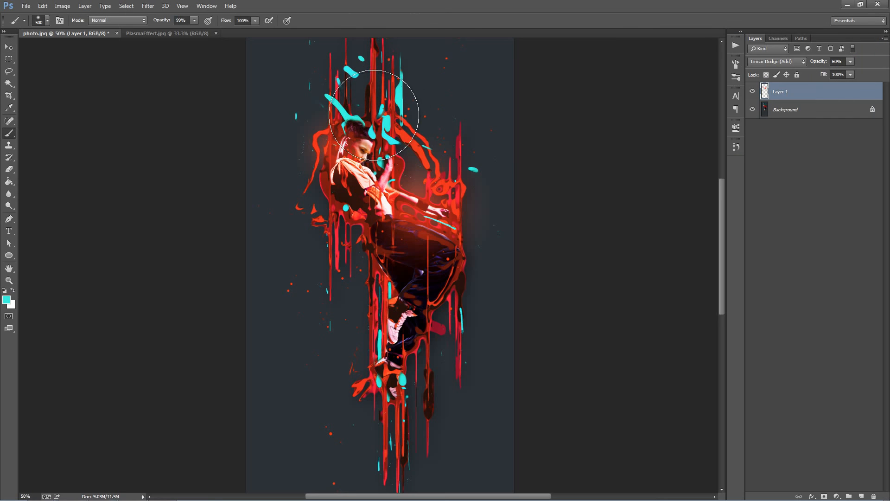
{"action": "key", "text": "bracketright"}
{"action": "left_click", "coordinate": [397, 298]}
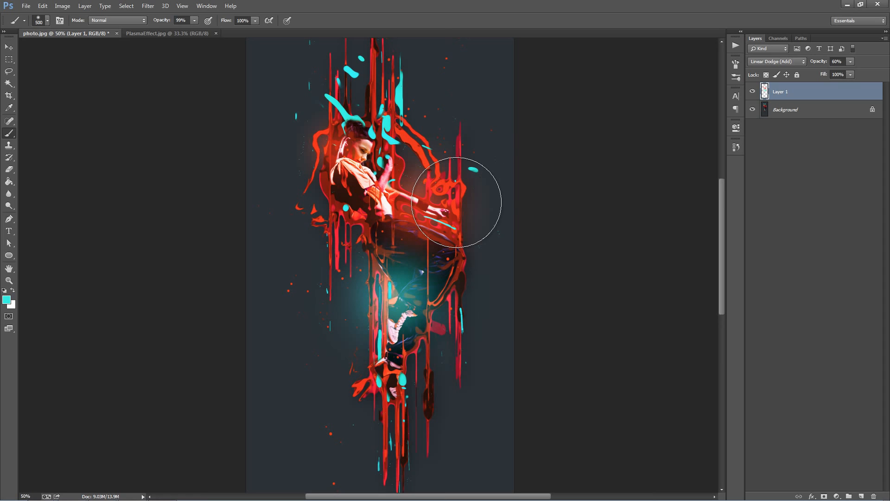
{"action": "key", "text": "2"}
{"action": "key", "text": "2"}
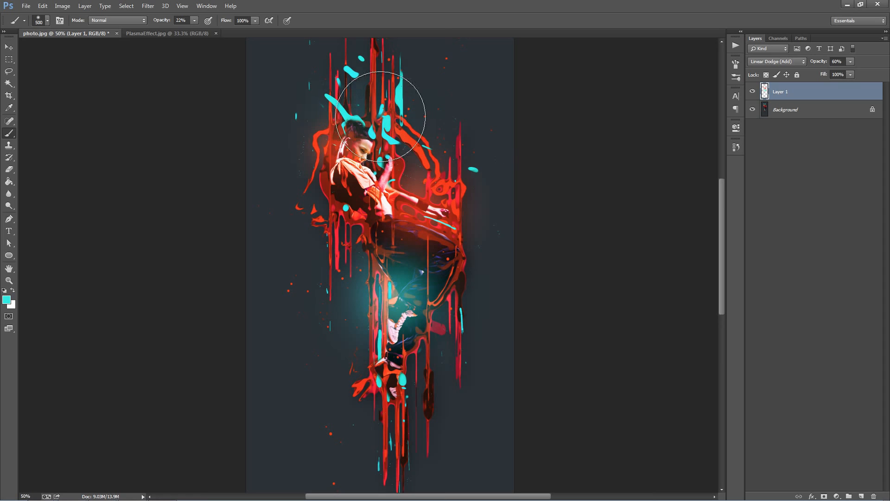
{"action": "key", "text": "v"}
{"action": "scroll", "coordinate": [591, 250], "scroll_direction": "down", "scroll_amount": 2}
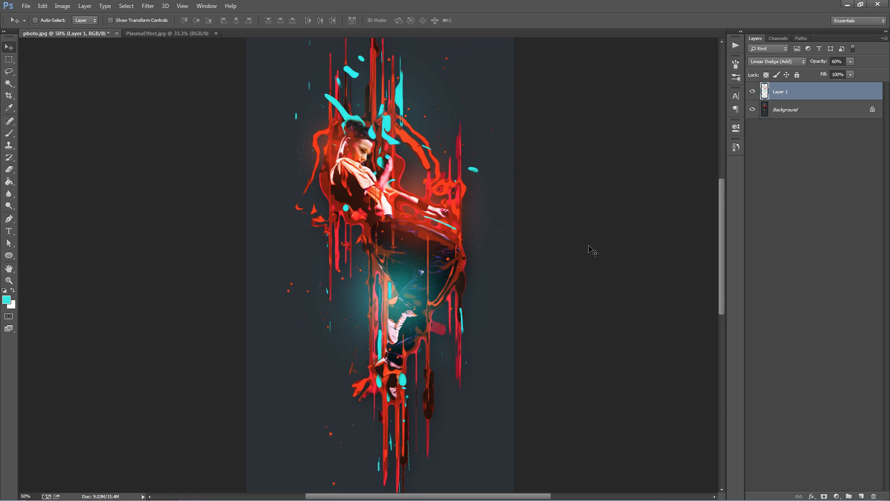
{"action": "scroll", "coordinate": [402, 186], "scroll_direction": "up", "scroll_amount": 2}
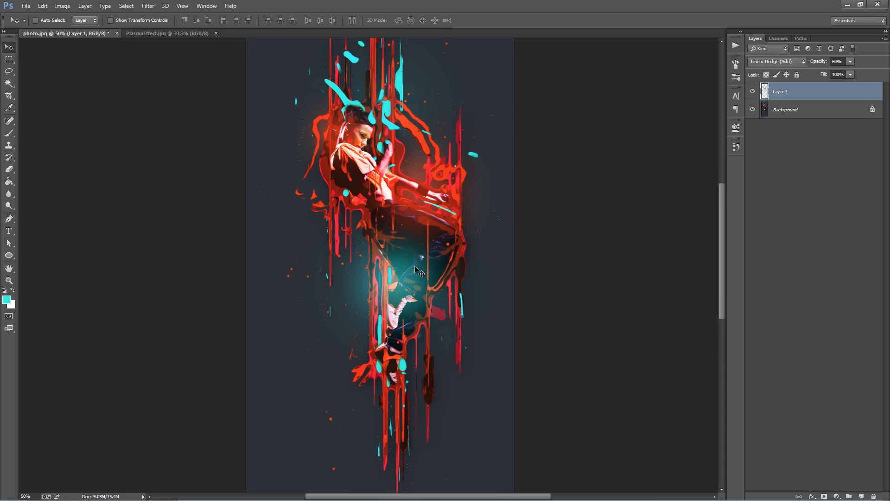
{"action": "scroll", "coordinate": [416, 206], "scroll_direction": "up", "scroll_amount": 1}
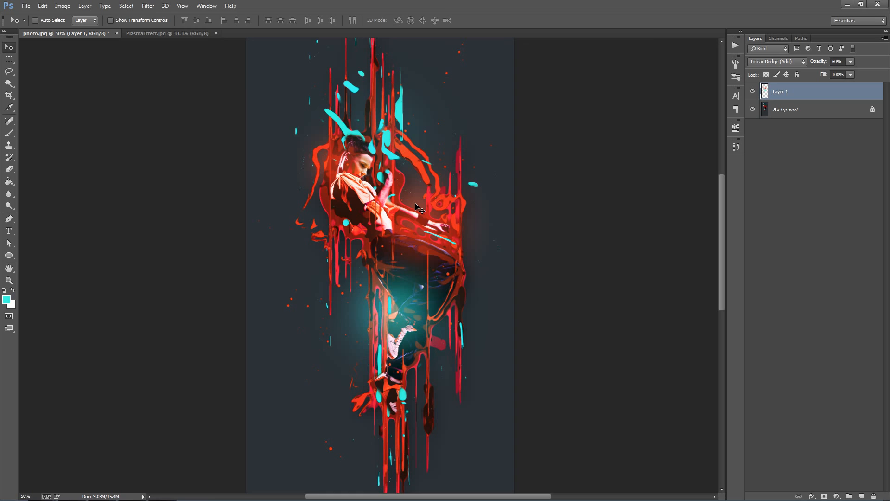
{"action": "scroll", "coordinate": [419, 207], "scroll_direction": "up", "scroll_amount": 1}
{"action": "scroll", "coordinate": [418, 207], "scroll_direction": "down", "scroll_amount": 7}
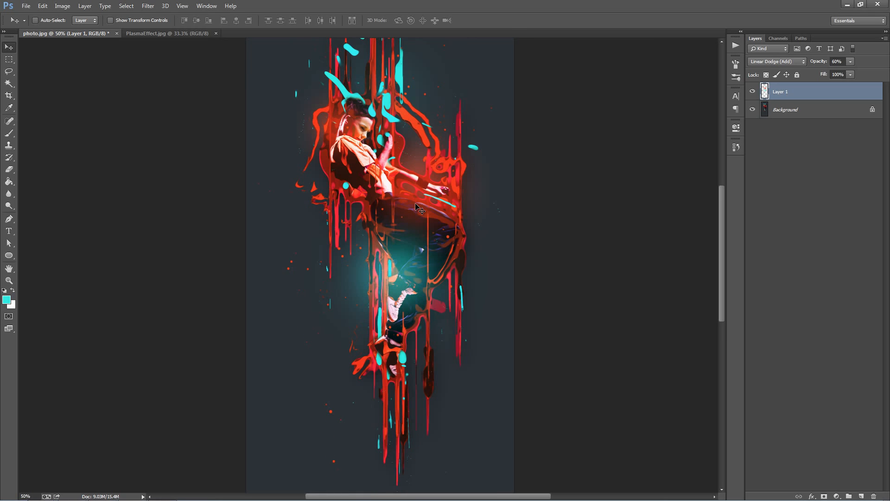
{"action": "scroll", "coordinate": [418, 207], "scroll_direction": "up", "scroll_amount": 1}
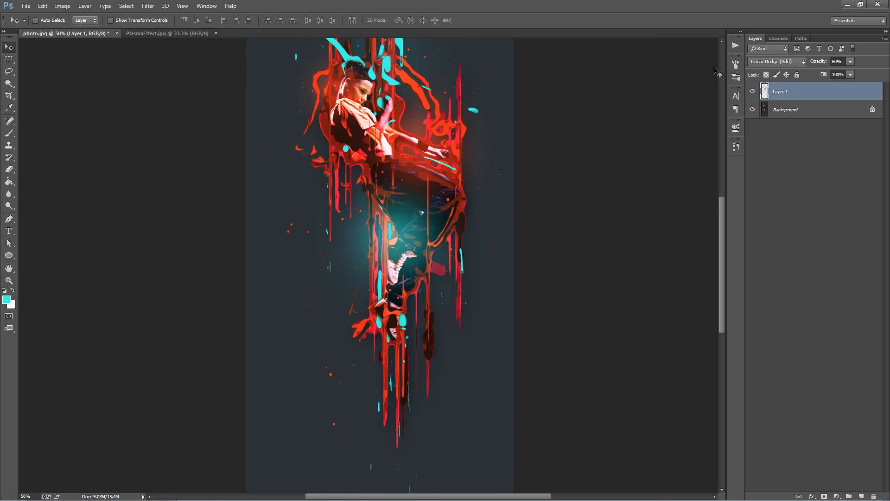
Step: Display the list of installed action sets beside the artwork
{"action": "left_click", "coordinate": [734, 46]}
{"action": "scroll", "coordinate": [524, 179], "scroll_direction": "up", "scroll_amount": 3}
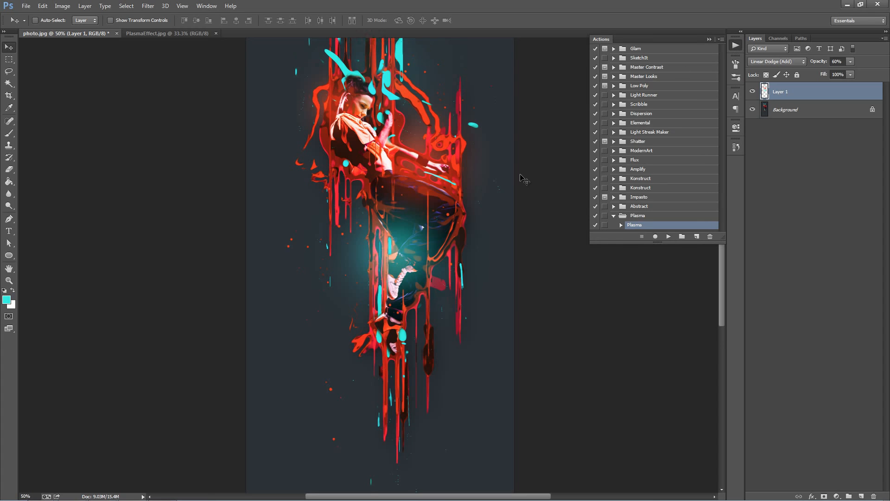
{"action": "scroll", "coordinate": [522, 179], "scroll_direction": "up", "scroll_amount": 3}
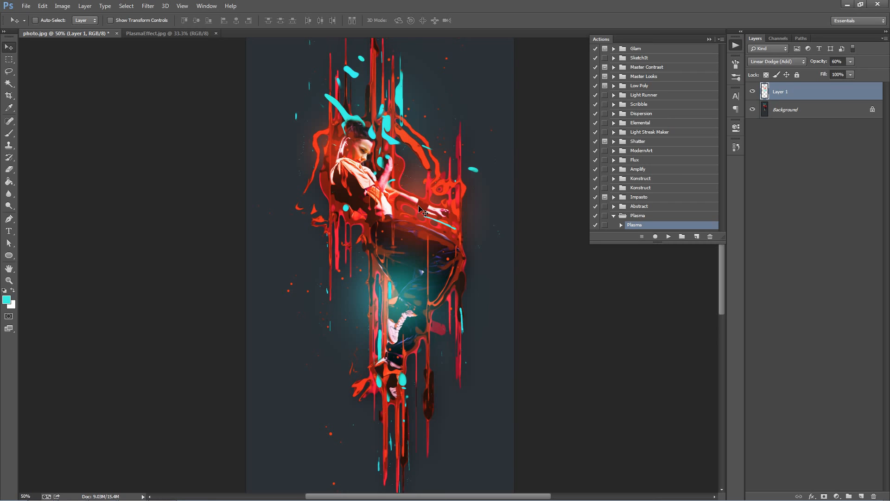
{"action": "left_click", "coordinate": [655, 77]}
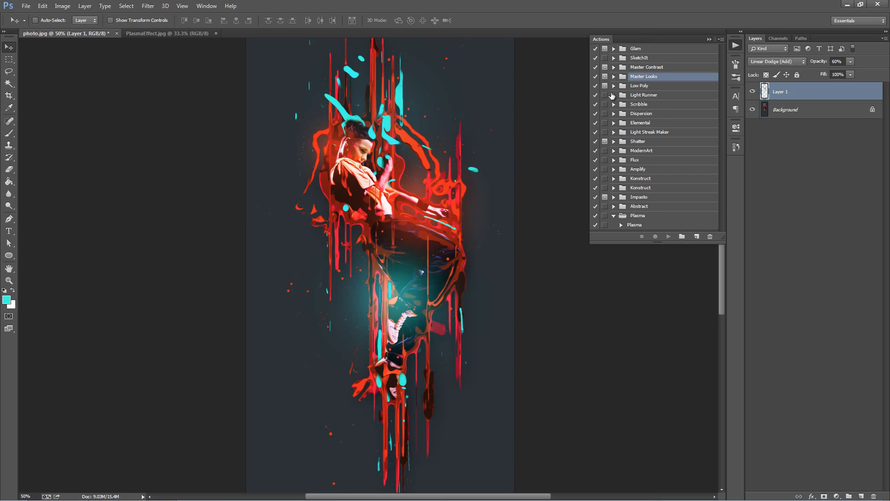
{"action": "left_click", "coordinate": [614, 78]}
{"action": "mouse_move", "coordinate": [722, 57]}
{"action": "left_mouse_down"}
{"action": "mouse_move", "coordinate": [719, 148]}
{"action": "mouse_move", "coordinate": [712, 127]}
{"action": "mouse_move", "coordinate": [718, 53]}
{"action": "left_mouse_up"}
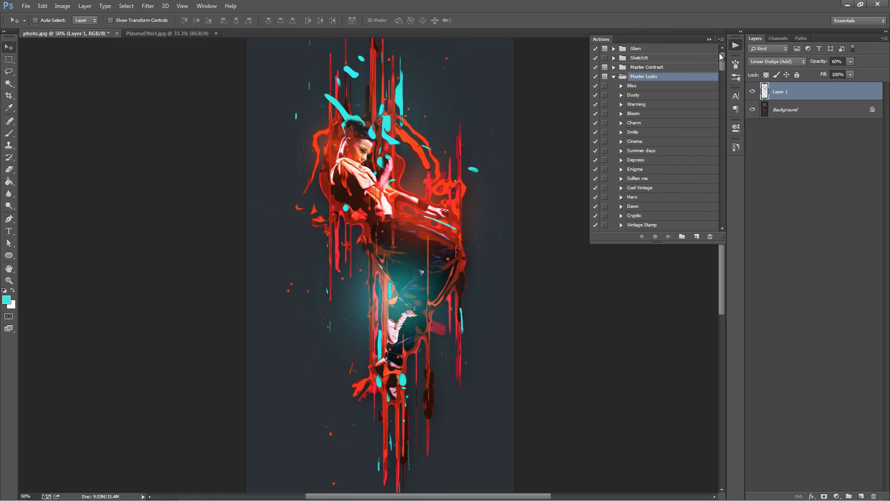
{"action": "left_click", "coordinate": [613, 75]}
Step: Run the HDR Light action from the Master Contrast set on the artwork
{"action": "left_click", "coordinate": [612, 70]}
{"action": "left_click", "coordinate": [613, 68]}
{"action": "scroll", "coordinate": [661, 162], "scroll_direction": "down", "scroll_amount": 4}
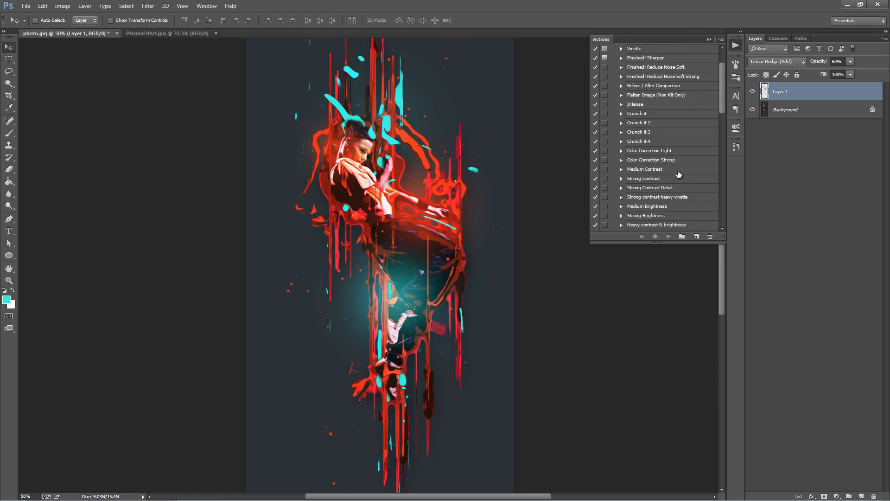
{"action": "left_click", "coordinate": [647, 141]}
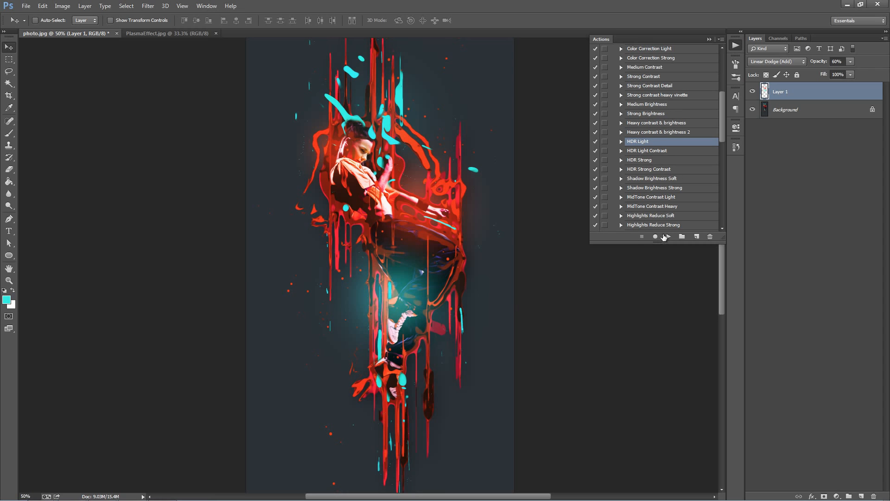
{"action": "left_click", "coordinate": [668, 236]}
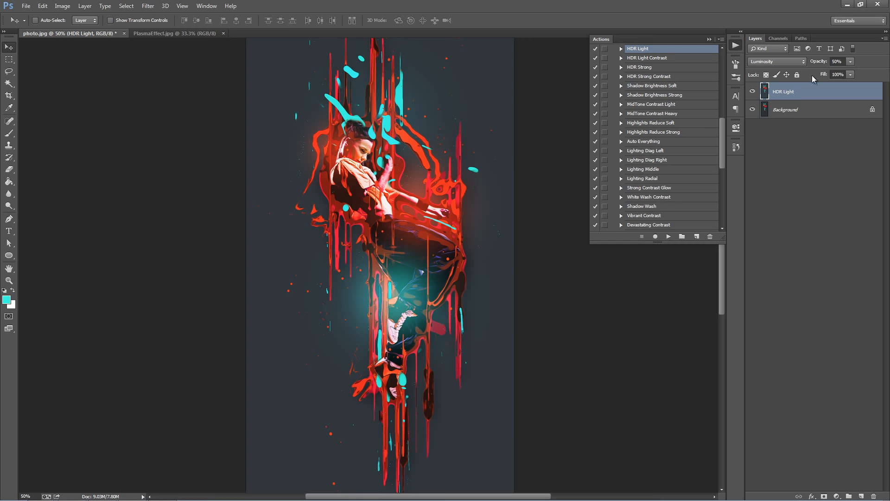
Step: Lower the HDR Light layer's opacity to 41% and collapse the Master Contrast action set
{"action": "left_click_drag", "start_coordinate": [818, 62], "coordinate": [586, 91]}
{"action": "left_click_drag", "start_coordinate": [719, 135], "coordinate": [721, 69]}
{"action": "left_click", "coordinate": [614, 67]}
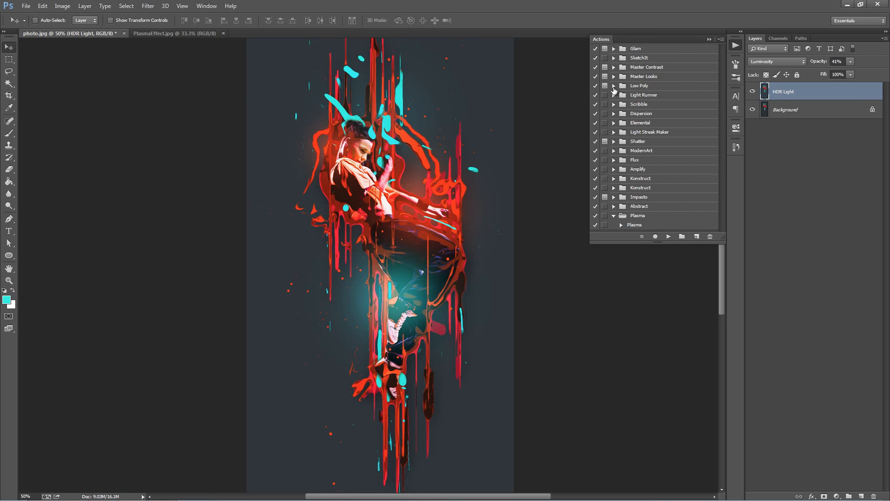